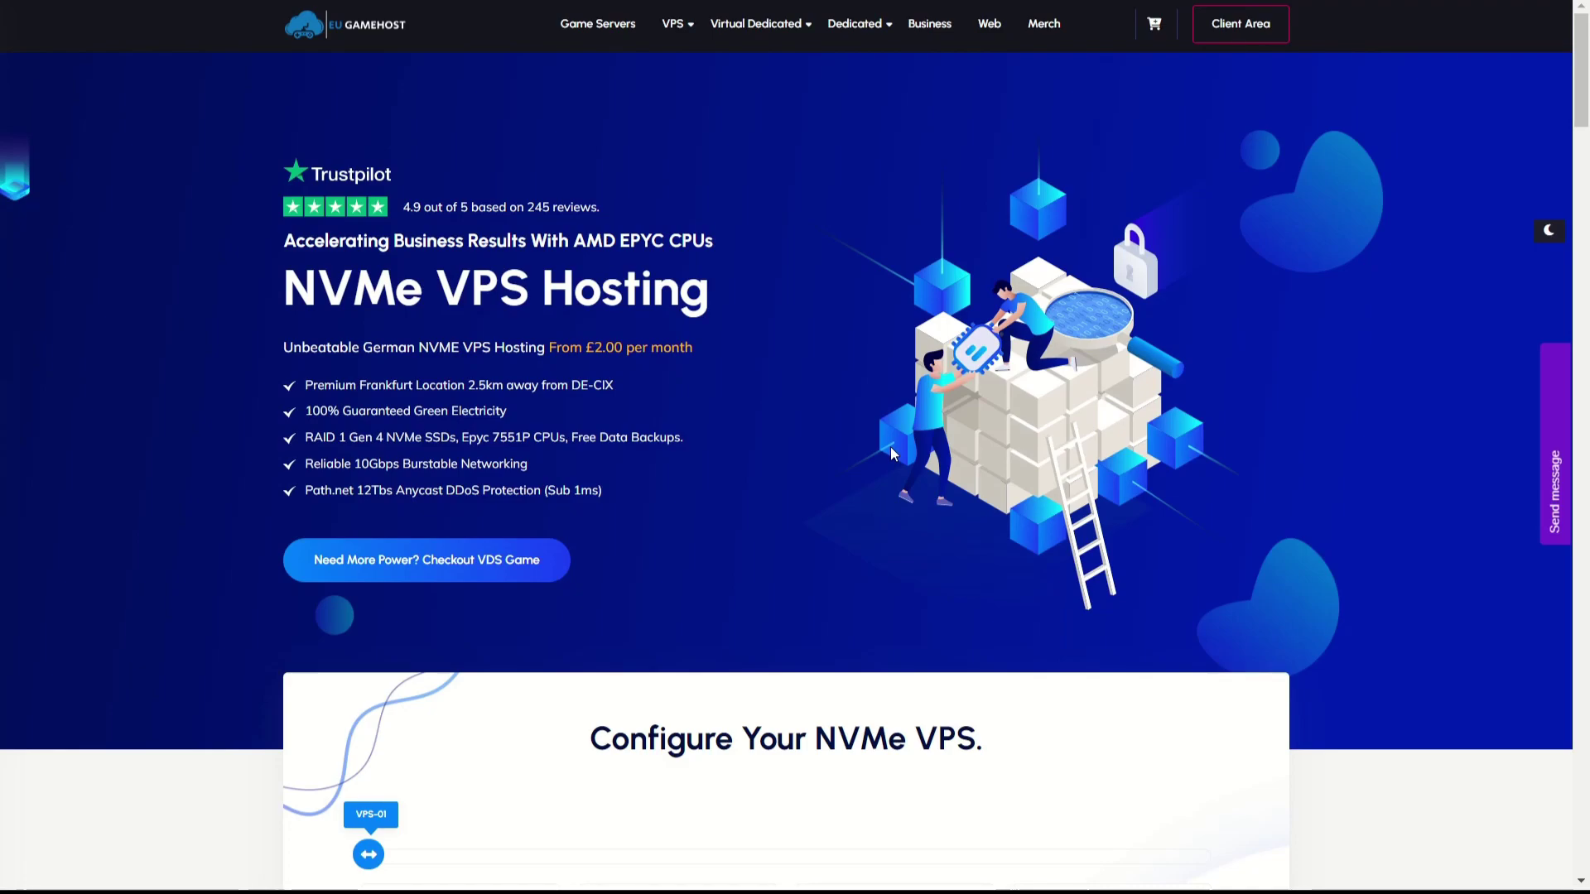
Scroll down and back up through the NVMe VPS Hosting page showing the £2 VPS-01 plan.
scroll(891, 446, down, 4)
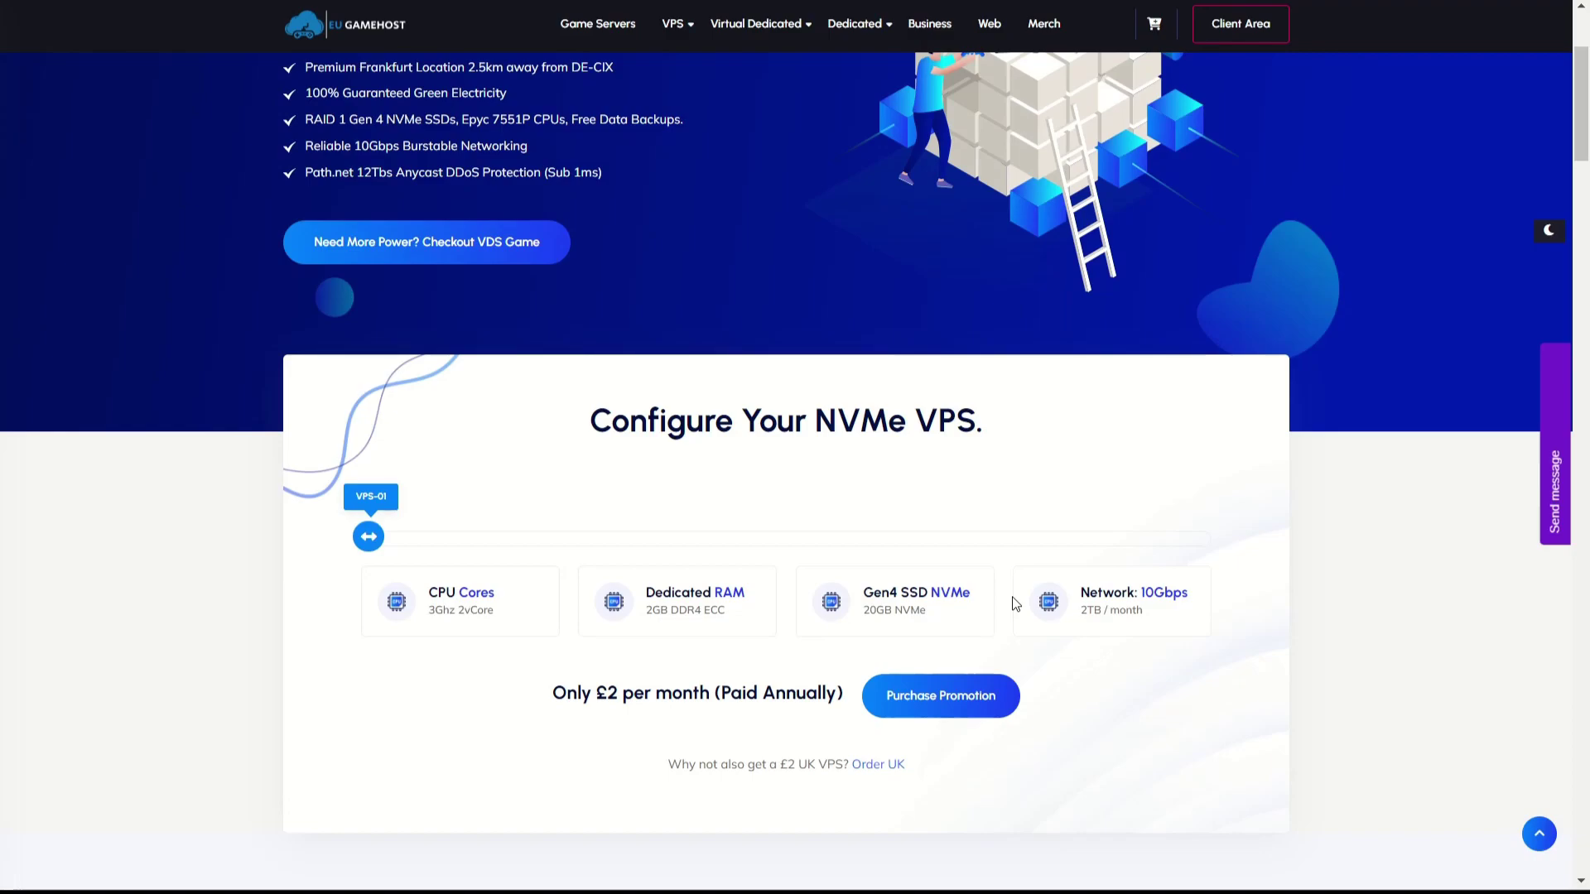
scroll(1015, 603, up, 2)
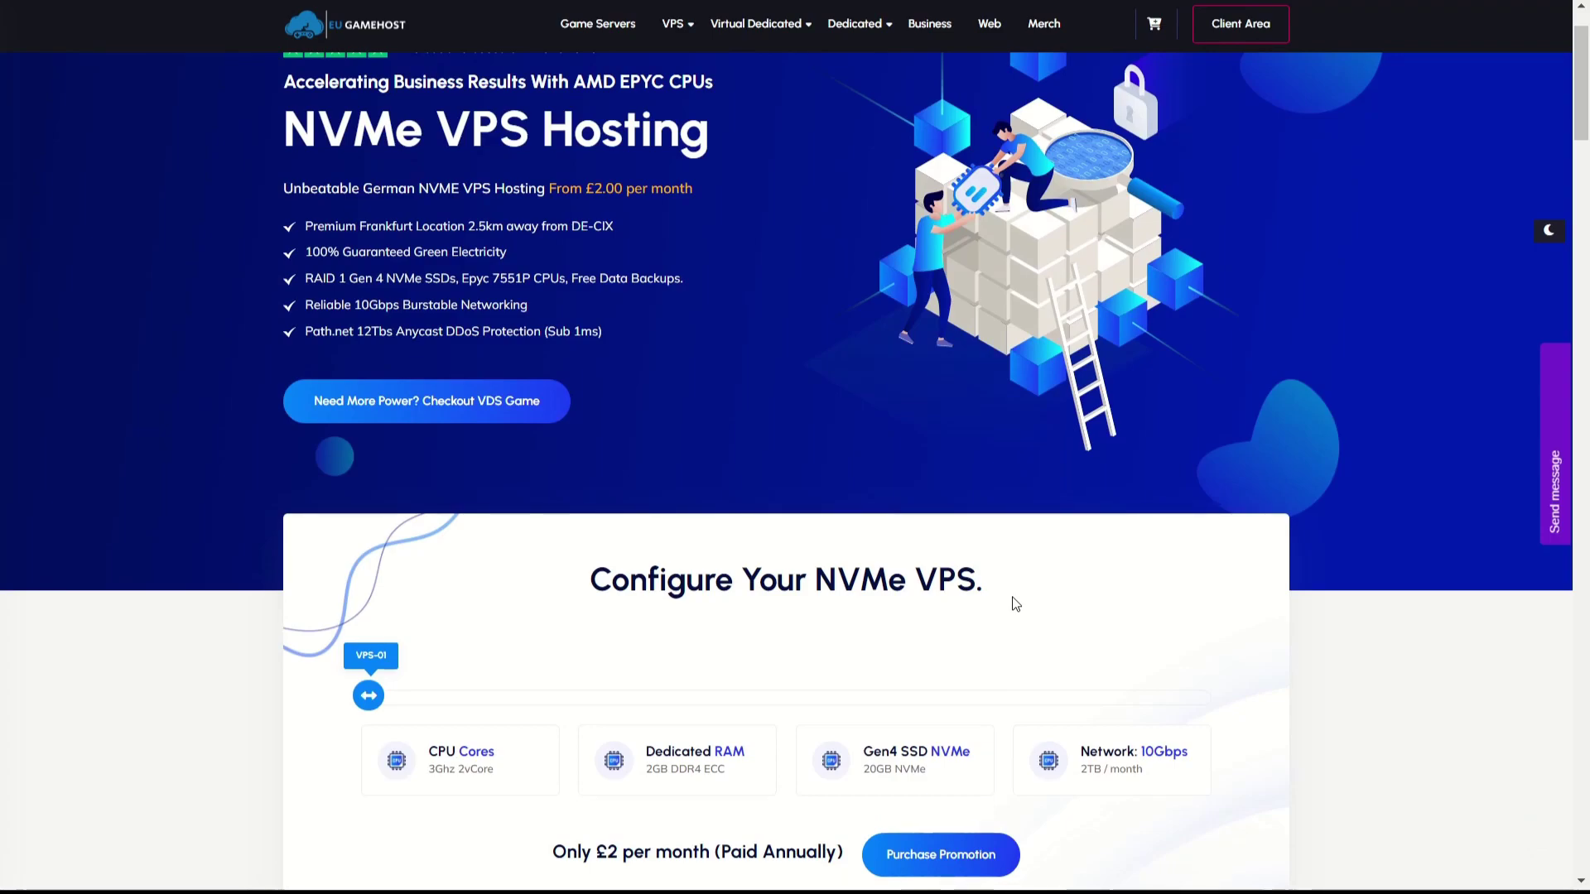
scroll(1015, 604, down, 2)
scroll(679, 300, up, 4)
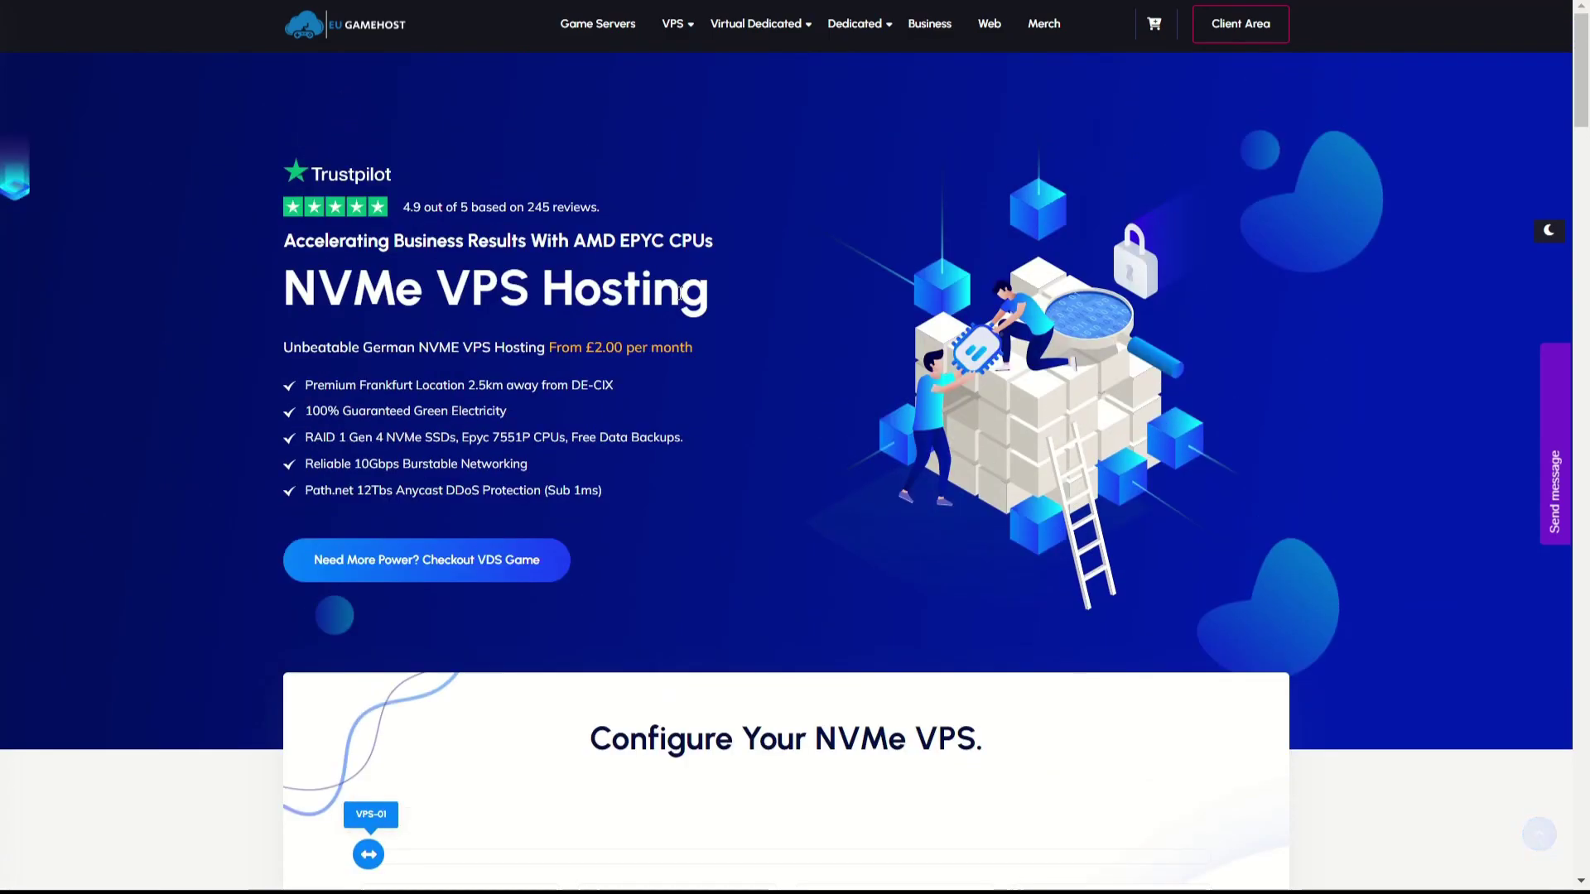
From the client area's My Services list, open the German VPS 1 server's product details in full screen.
key(F11)
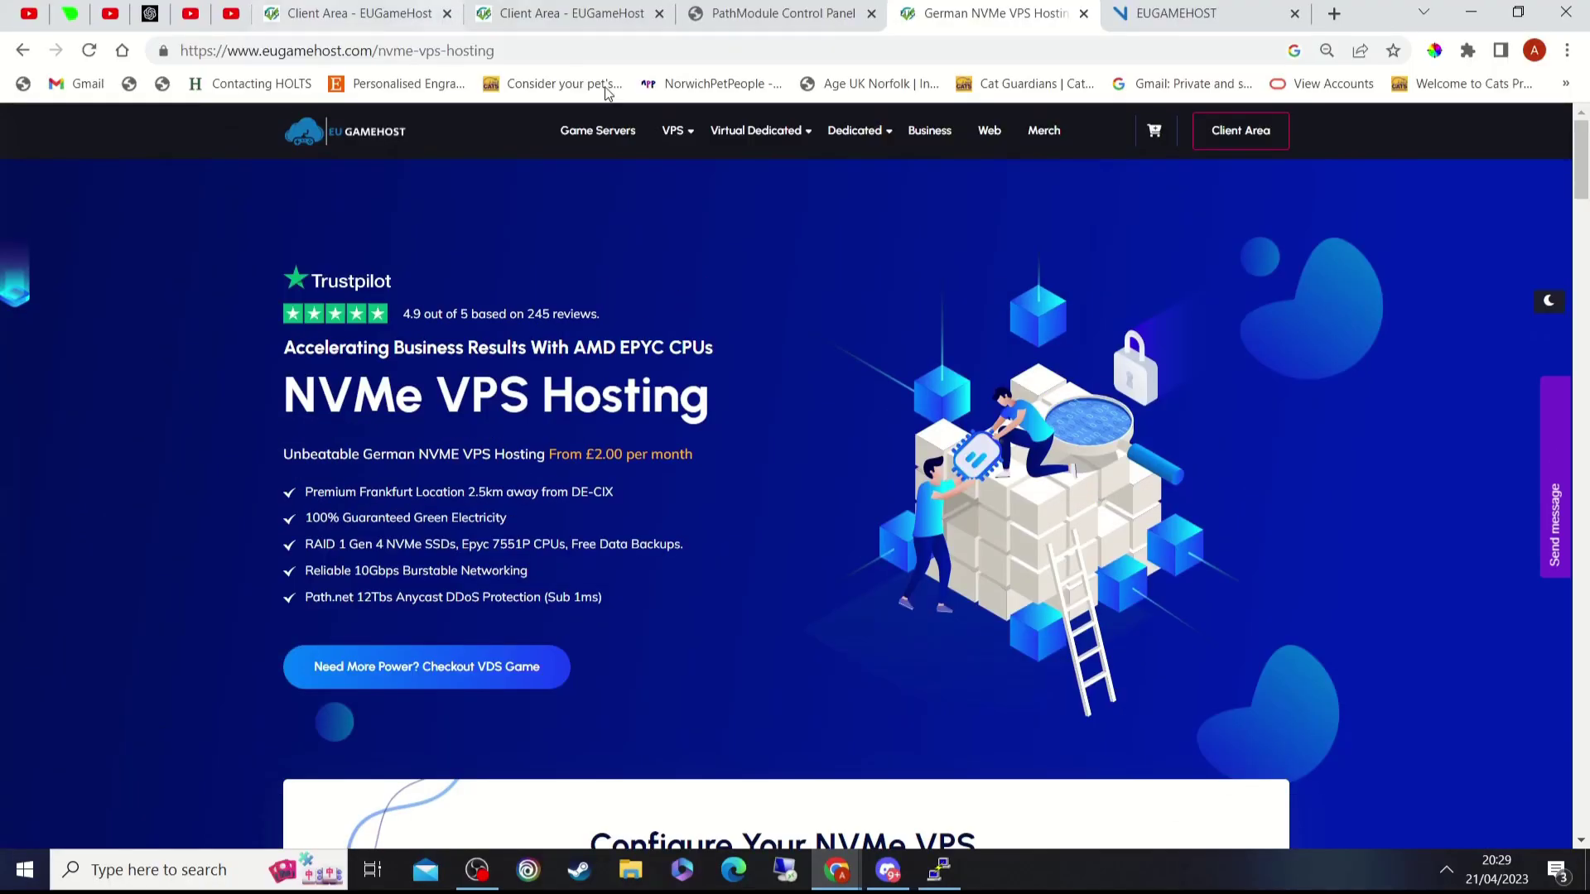
mouse_move(675, 120)
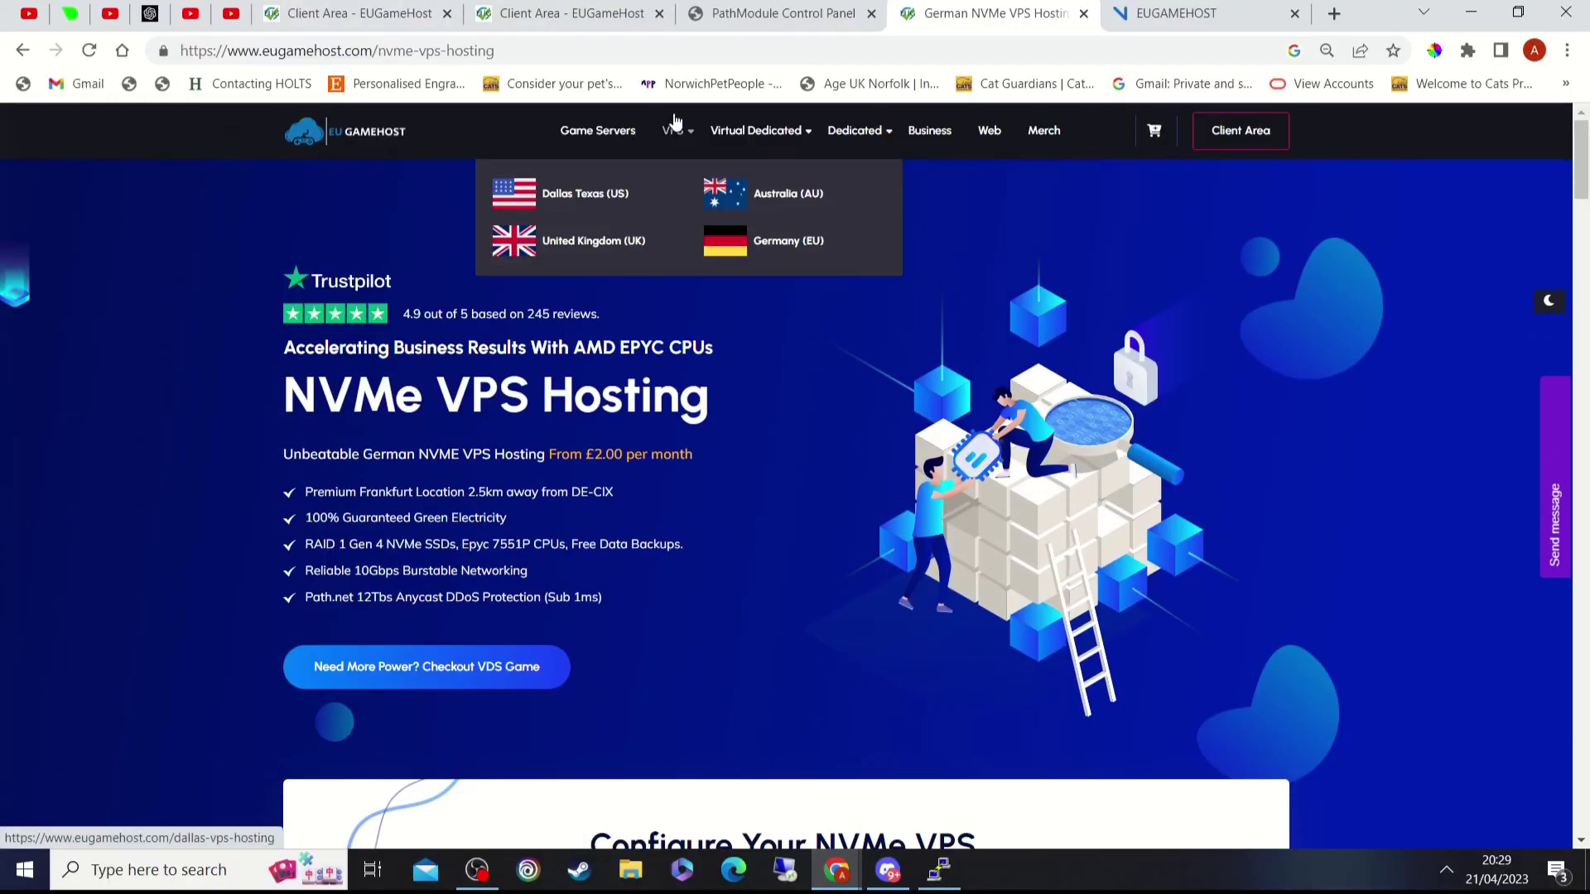
click(358, 14)
click(571, 13)
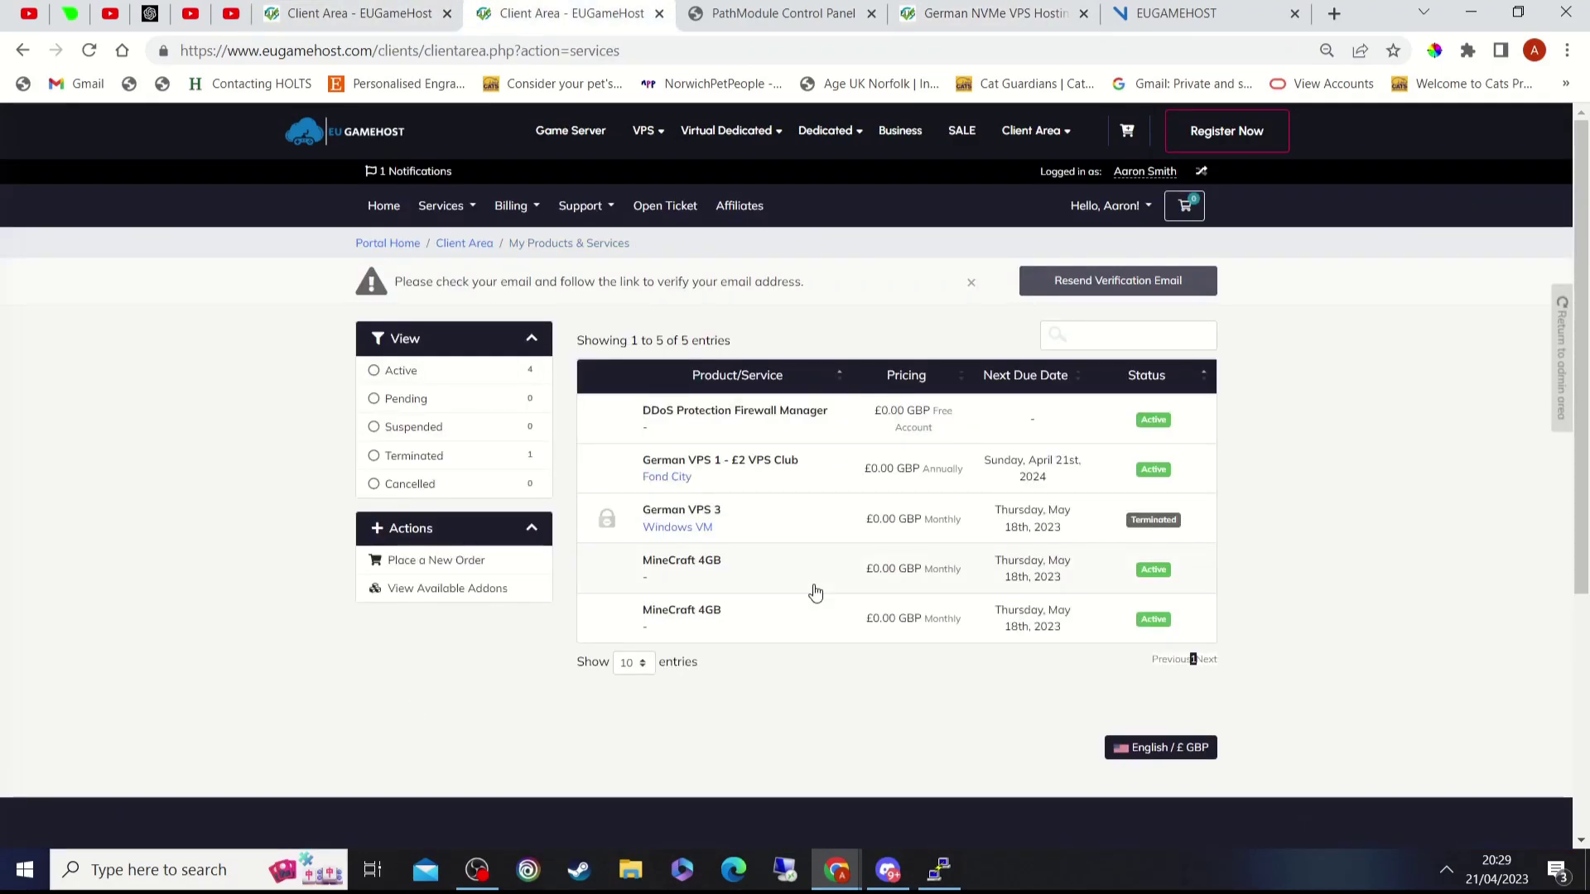
click(452, 202)
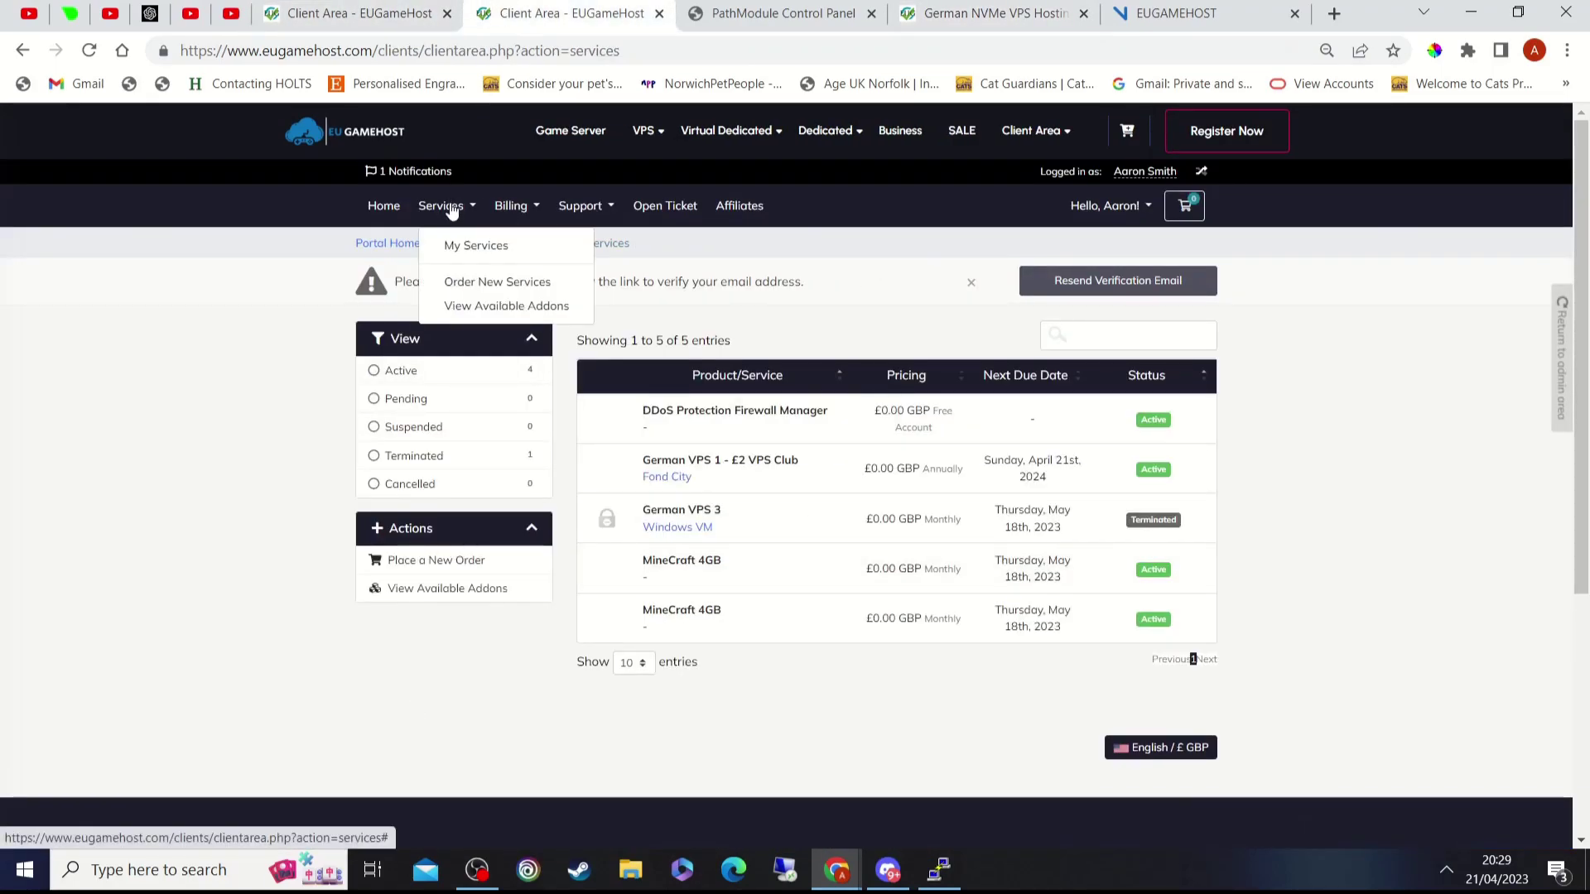
key(F11)
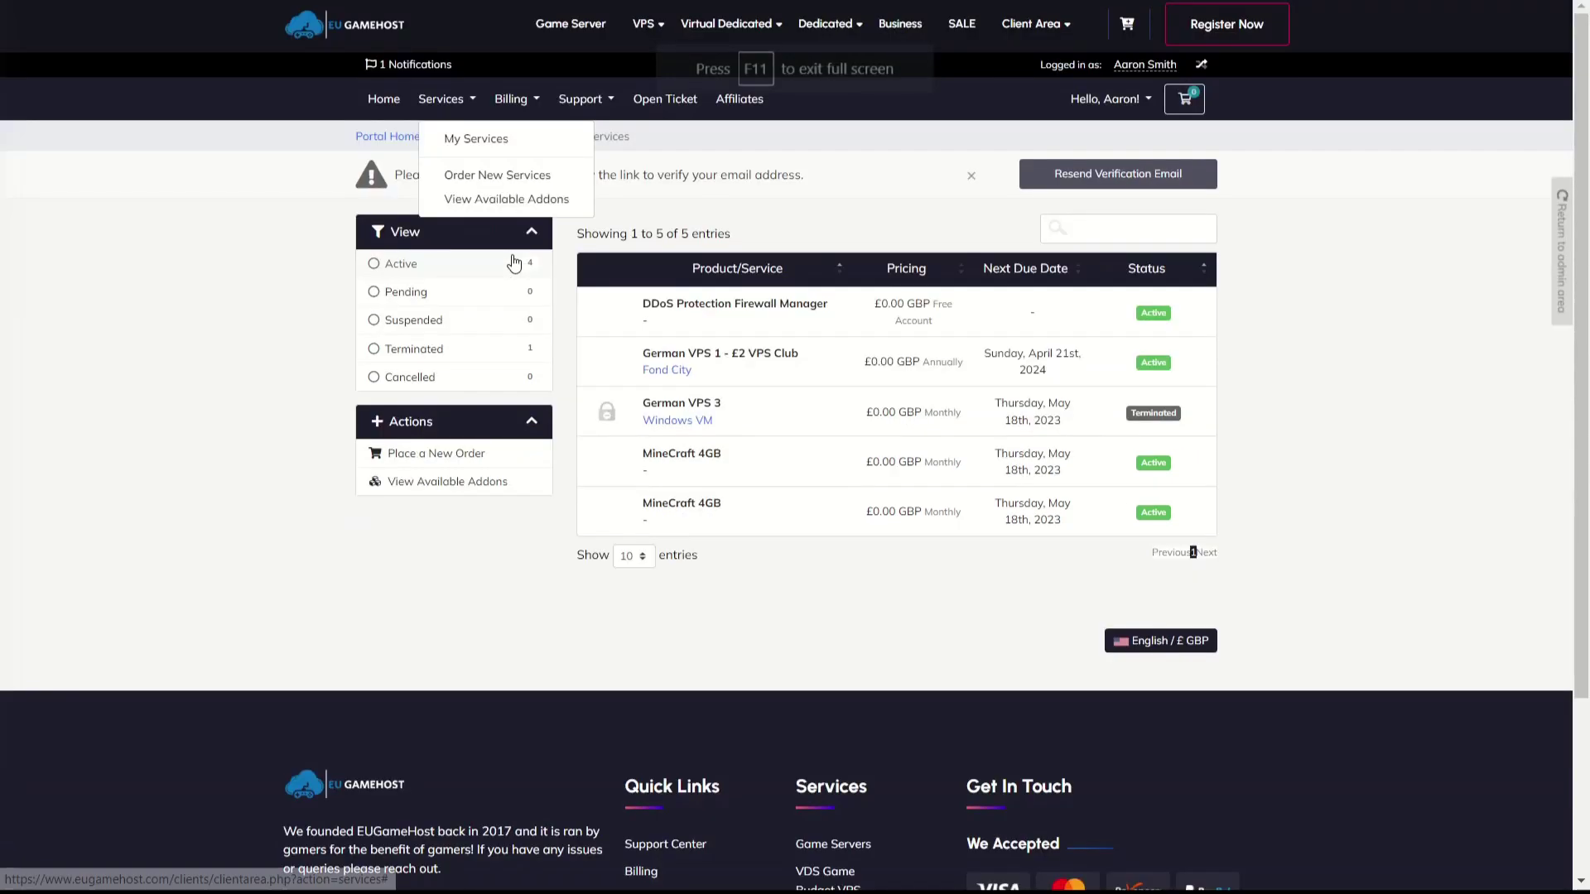
click(755, 375)
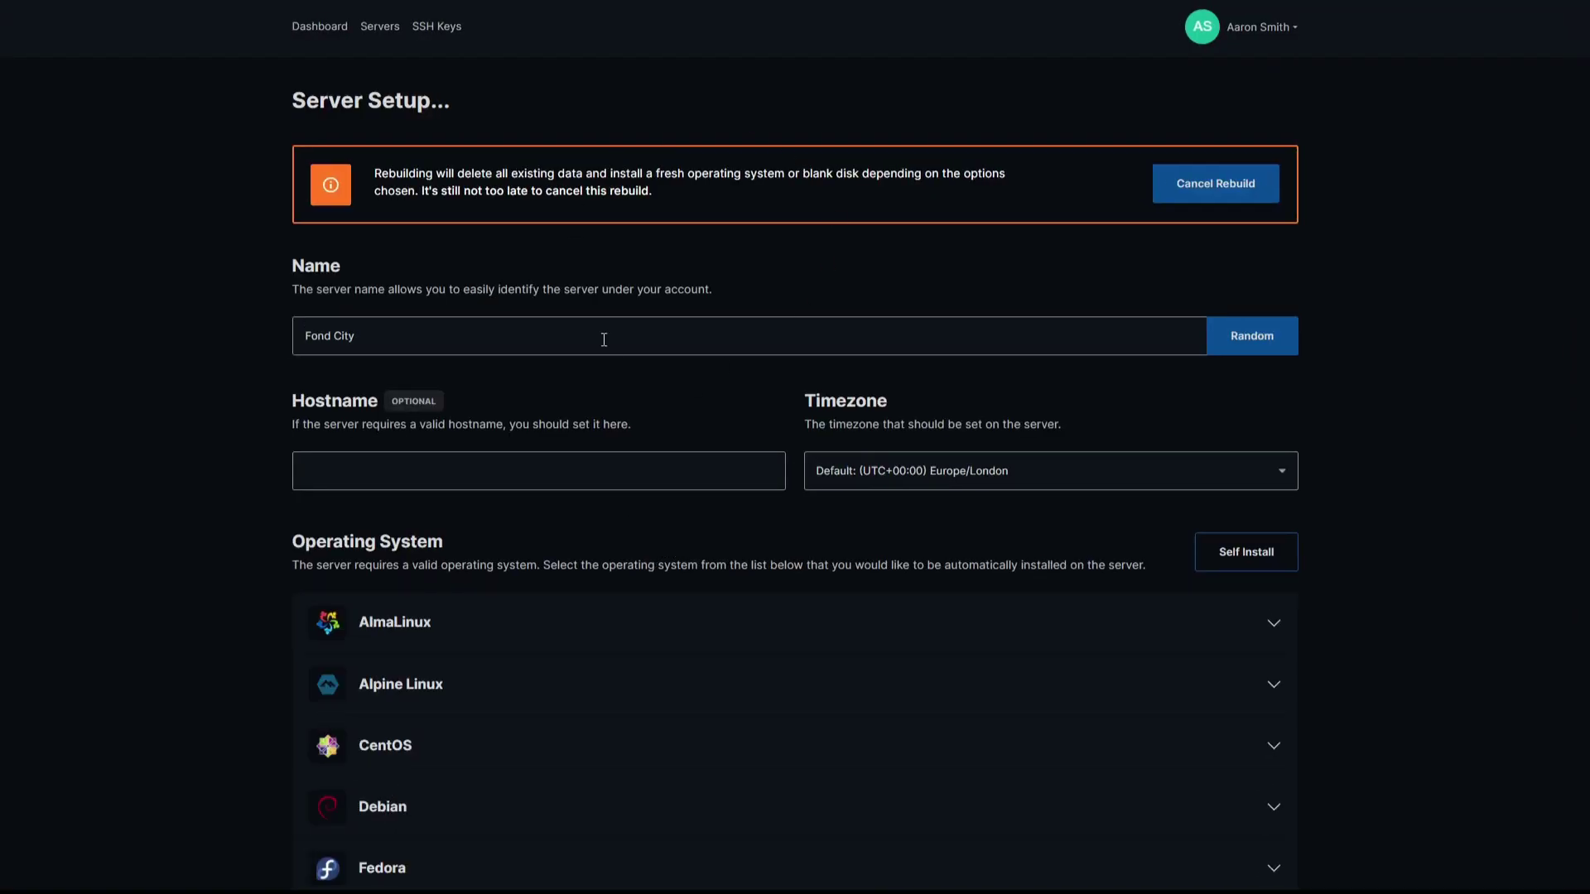
Replace the server name Fond City with 'Windows 10'.
scroll(605, 339, down, 3)
scroll(604, 348, up, 2)
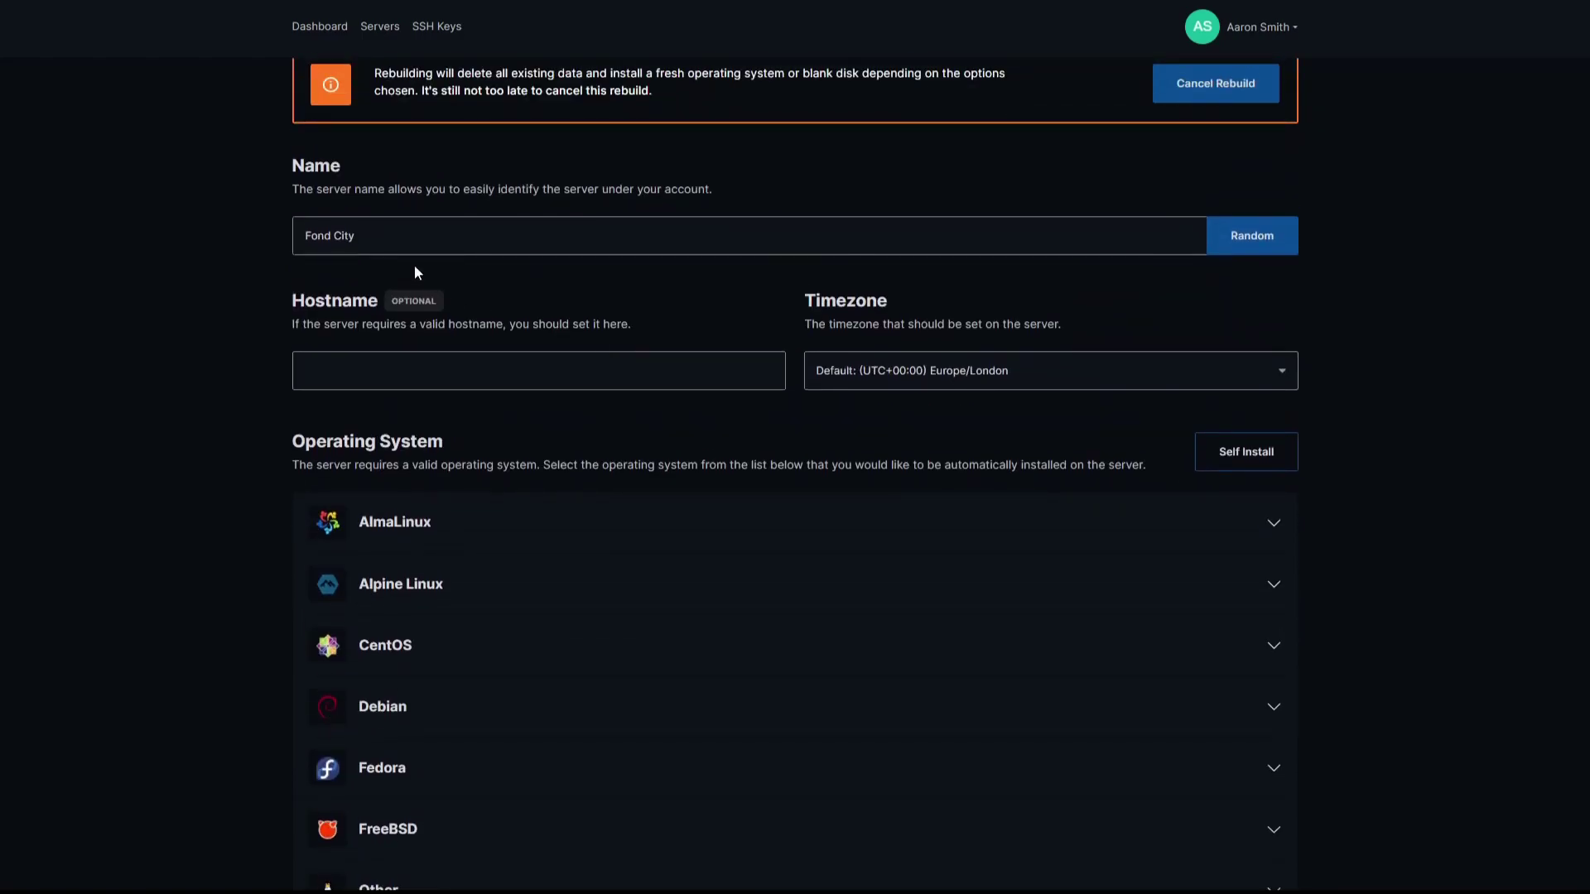
click(397, 249)
key(ctrl+a)
key(BackSpace)
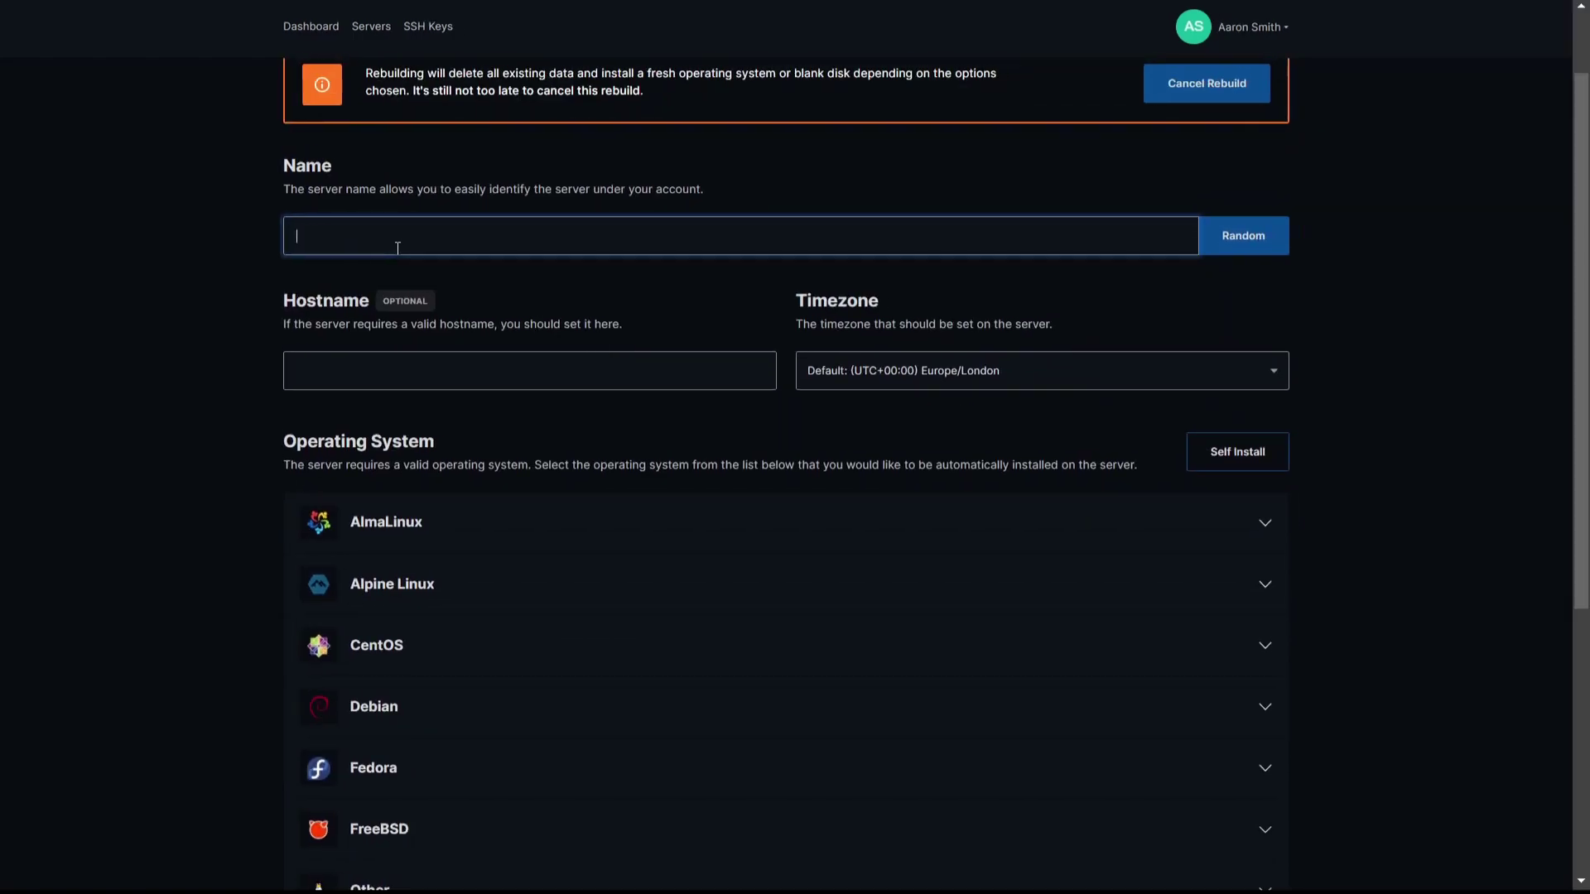
text(Windows )
text(10)
Expand the Windows operating system entry to list the Windows Server 2019 and 2022 editions.
scroll(398, 248, down, 4)
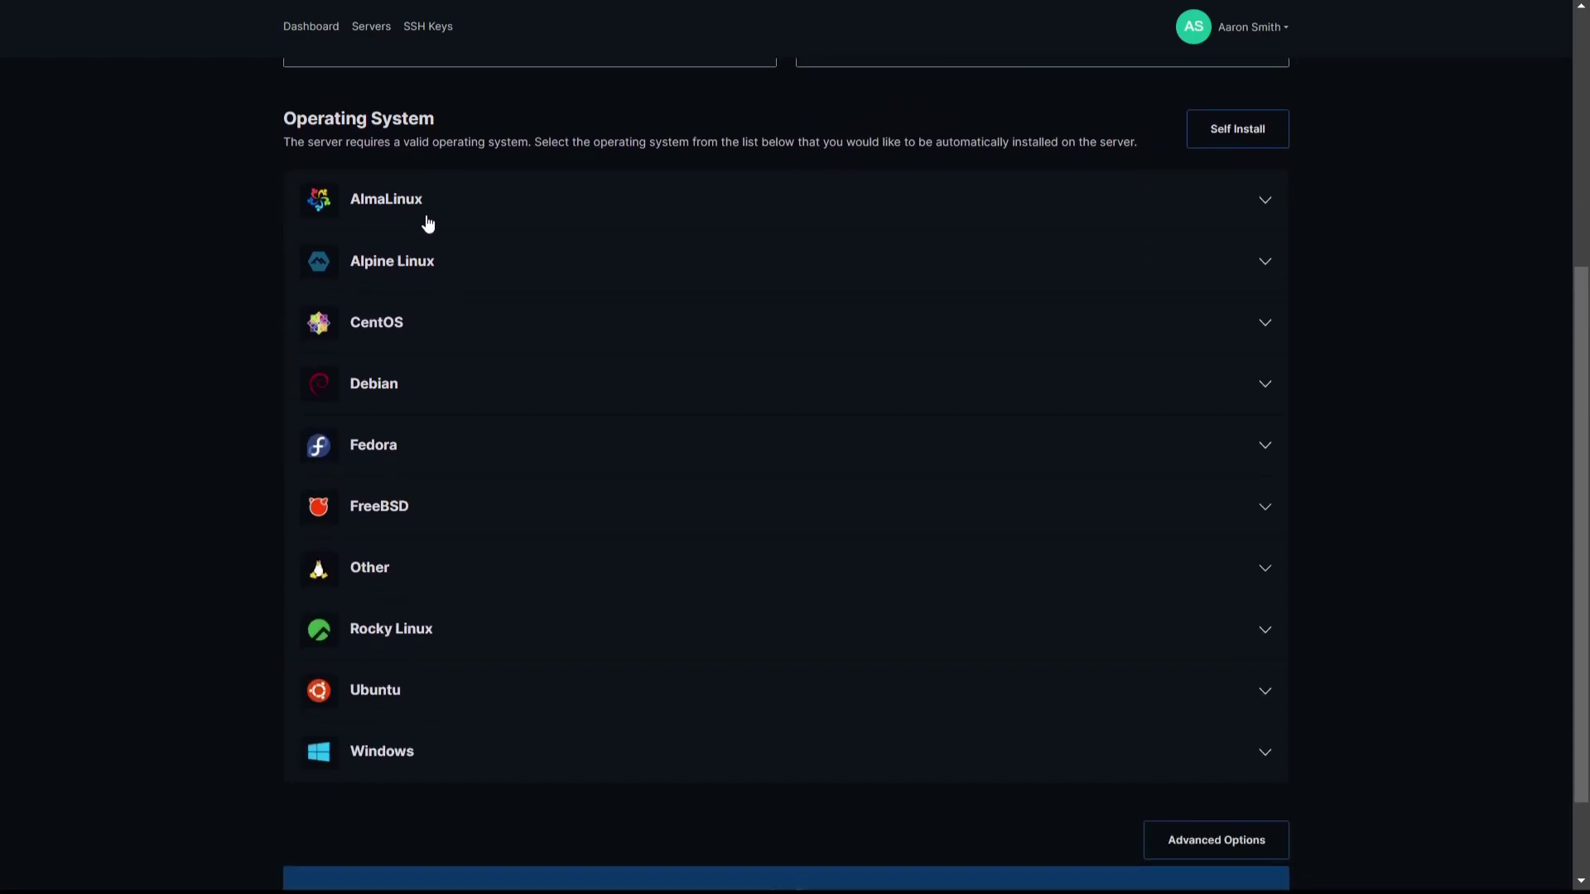
click(396, 754)
scroll(395, 758, down, 4)
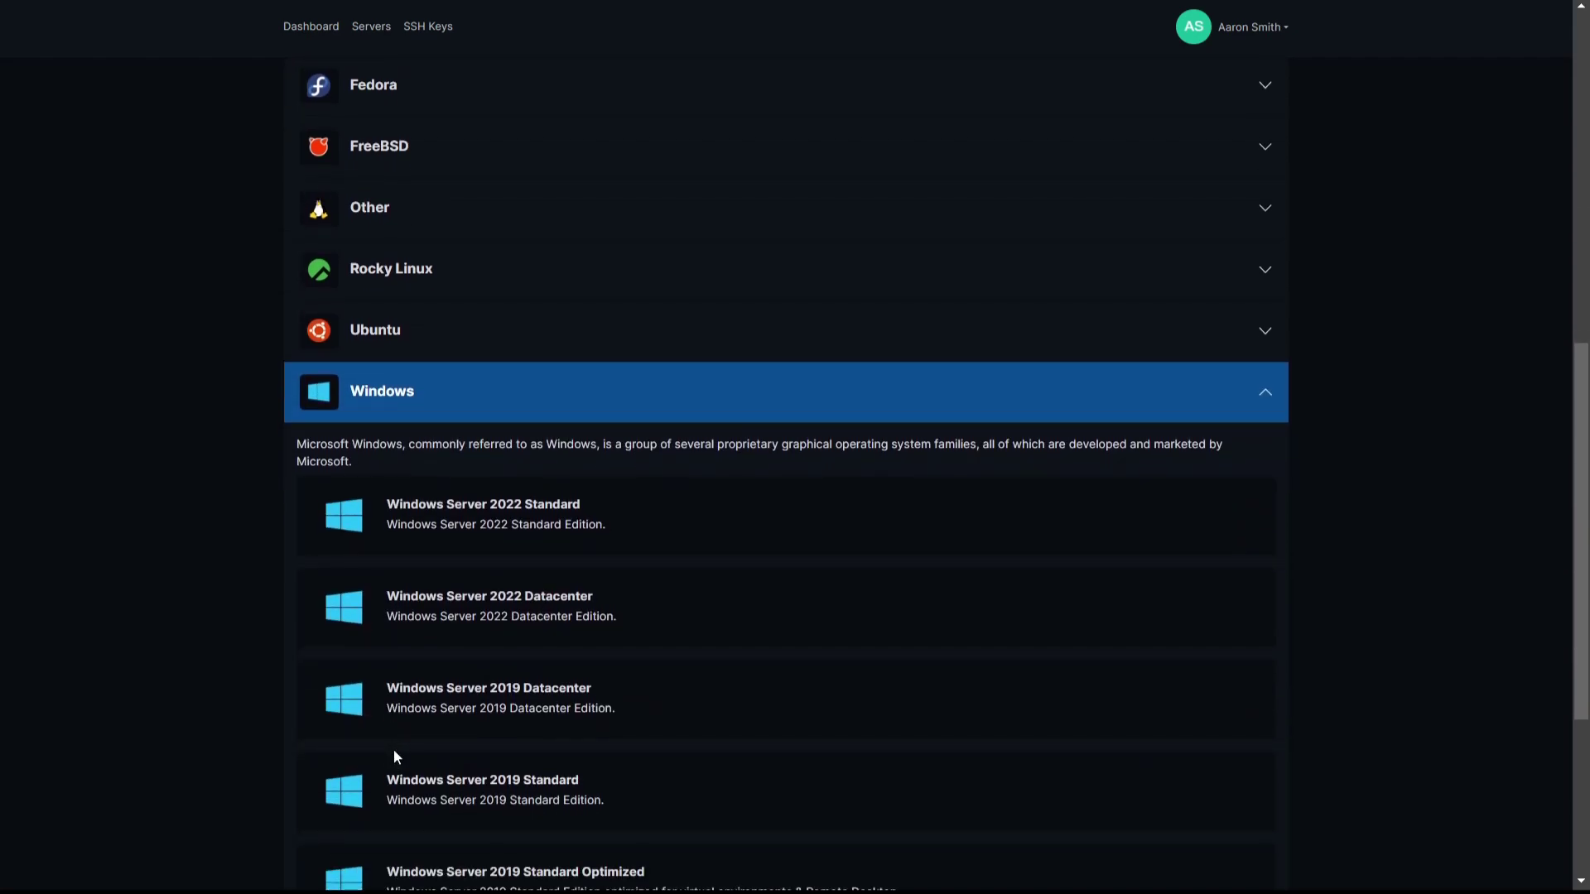
scroll(394, 751, down, 1)
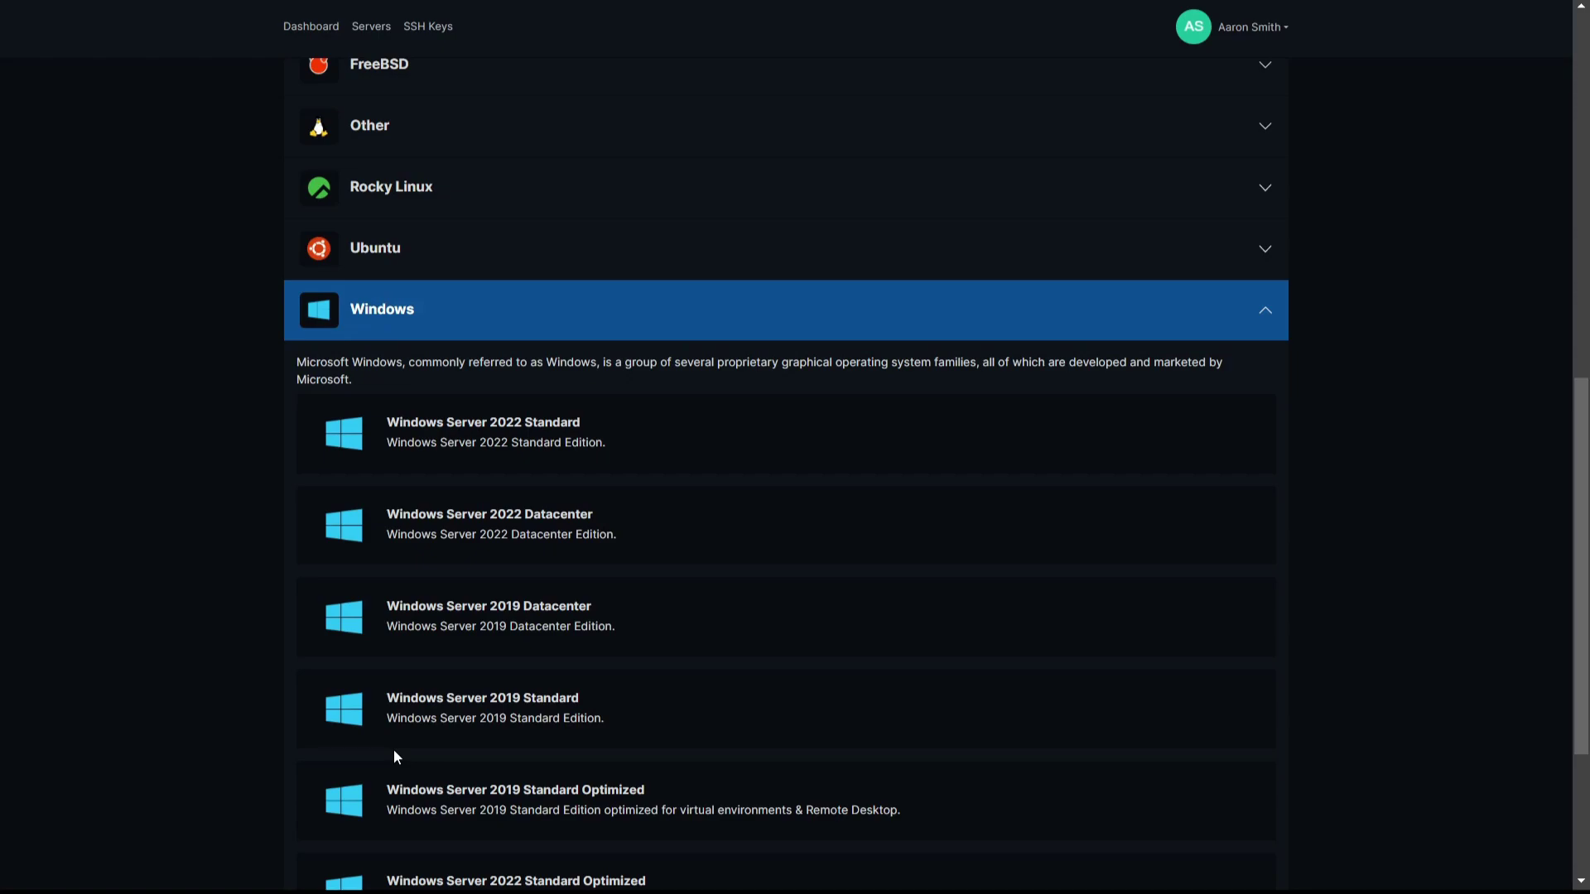
scroll(146, 557, down, 1)
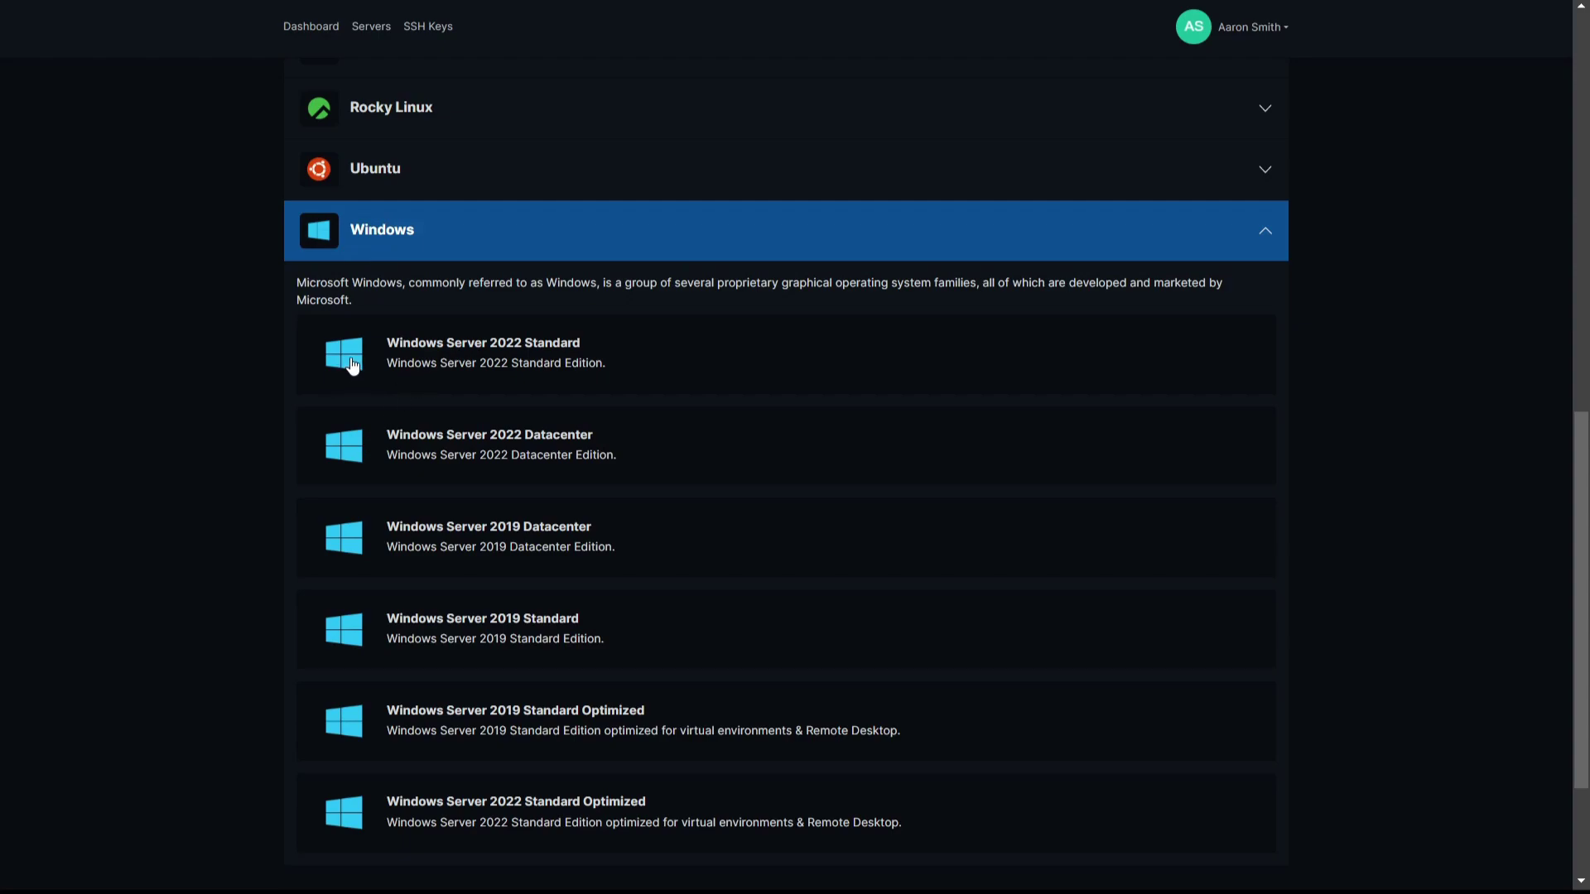
Choose Windows Server 2022 Standard, confirm Install Now, and let the rebuild reach 100%.
scroll(352, 365, down, 1)
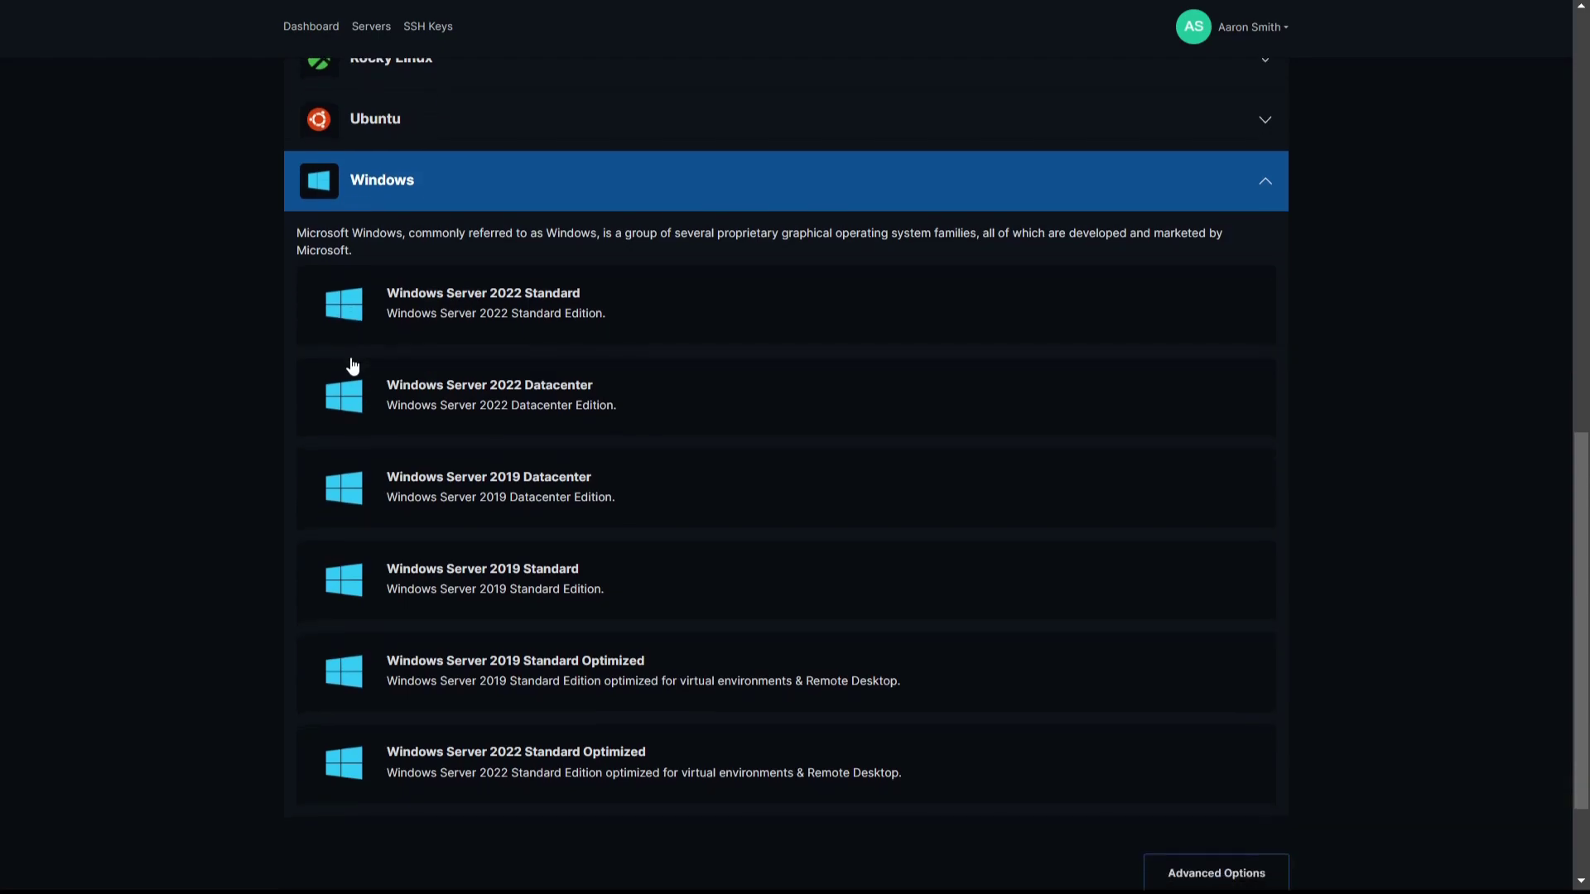
click(507, 304)
scroll(551, 306, down, 3)
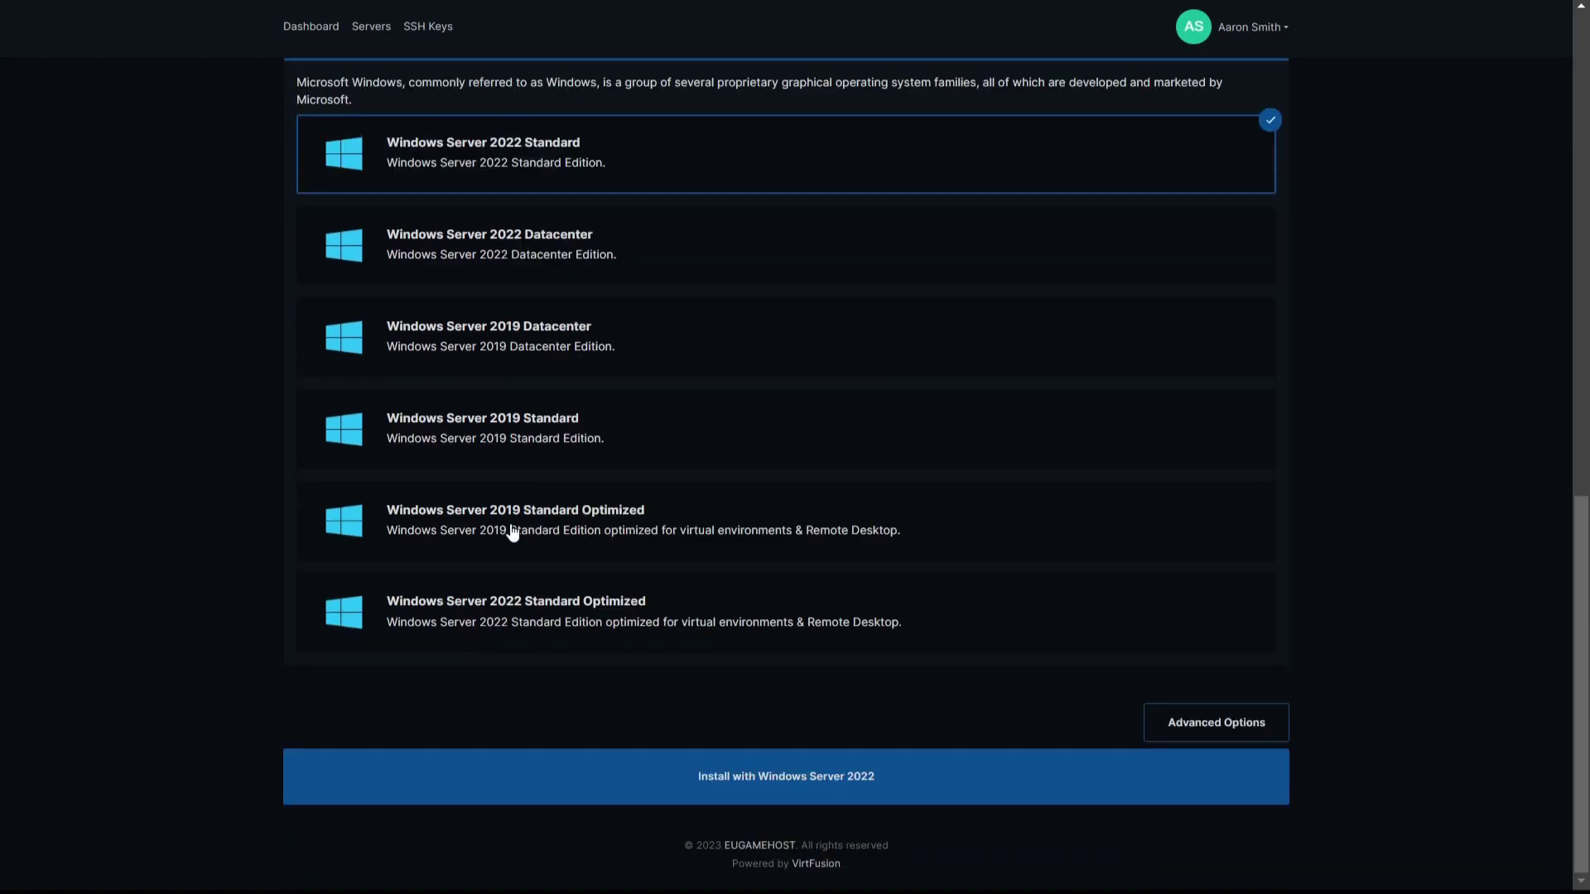
click(502, 772)
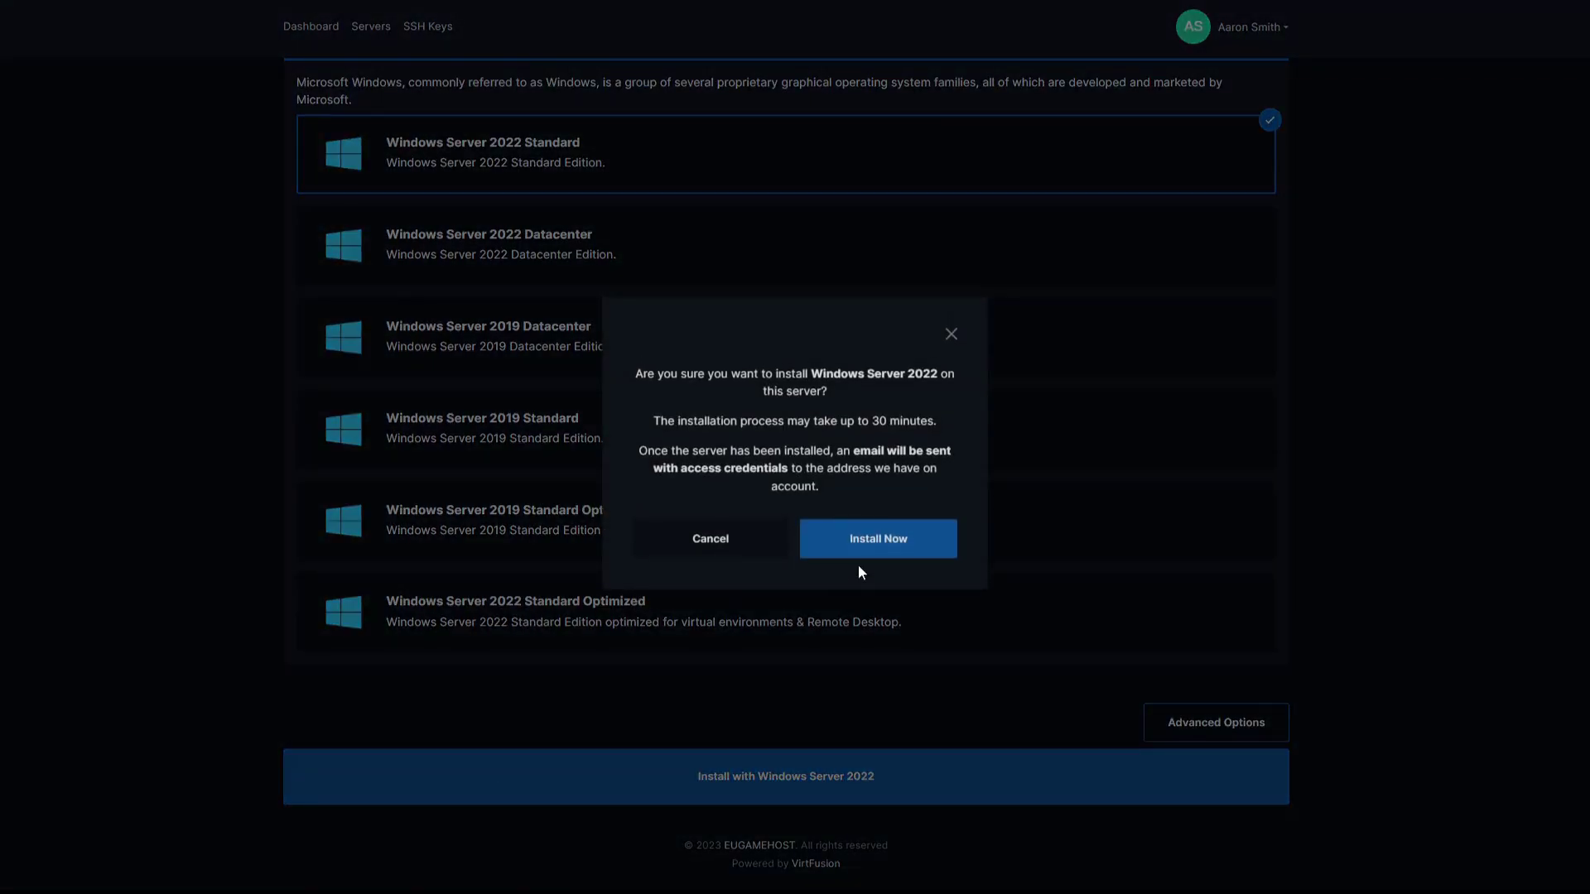
click(838, 542)
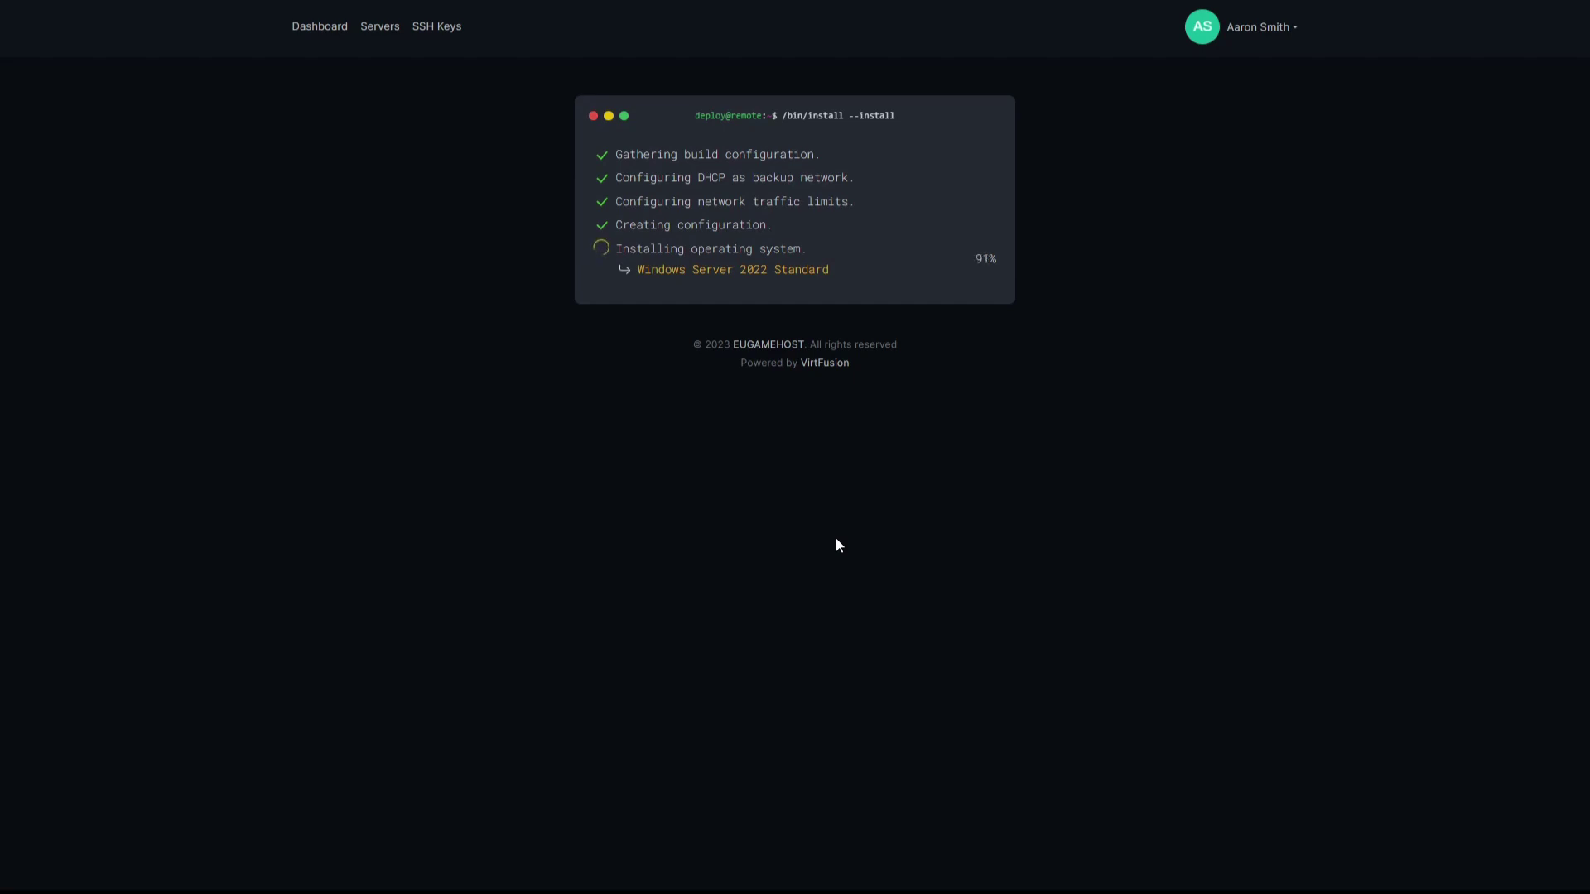
key(F11)
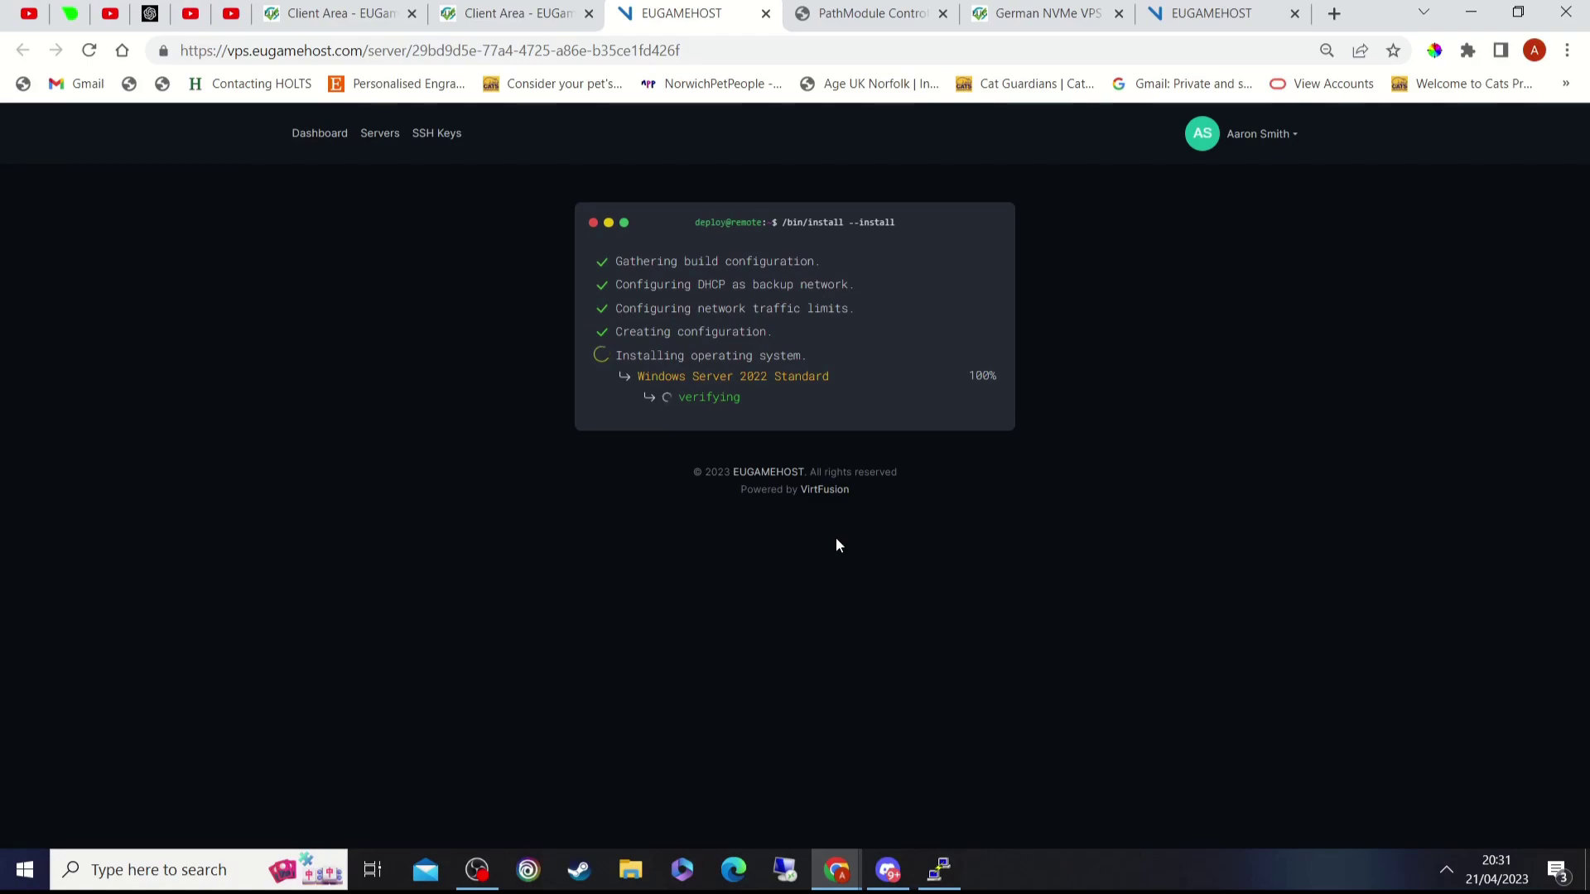
Check the existing PathModule tab, selecting destination port 3389, then return to its dashboard.
click(845, 10)
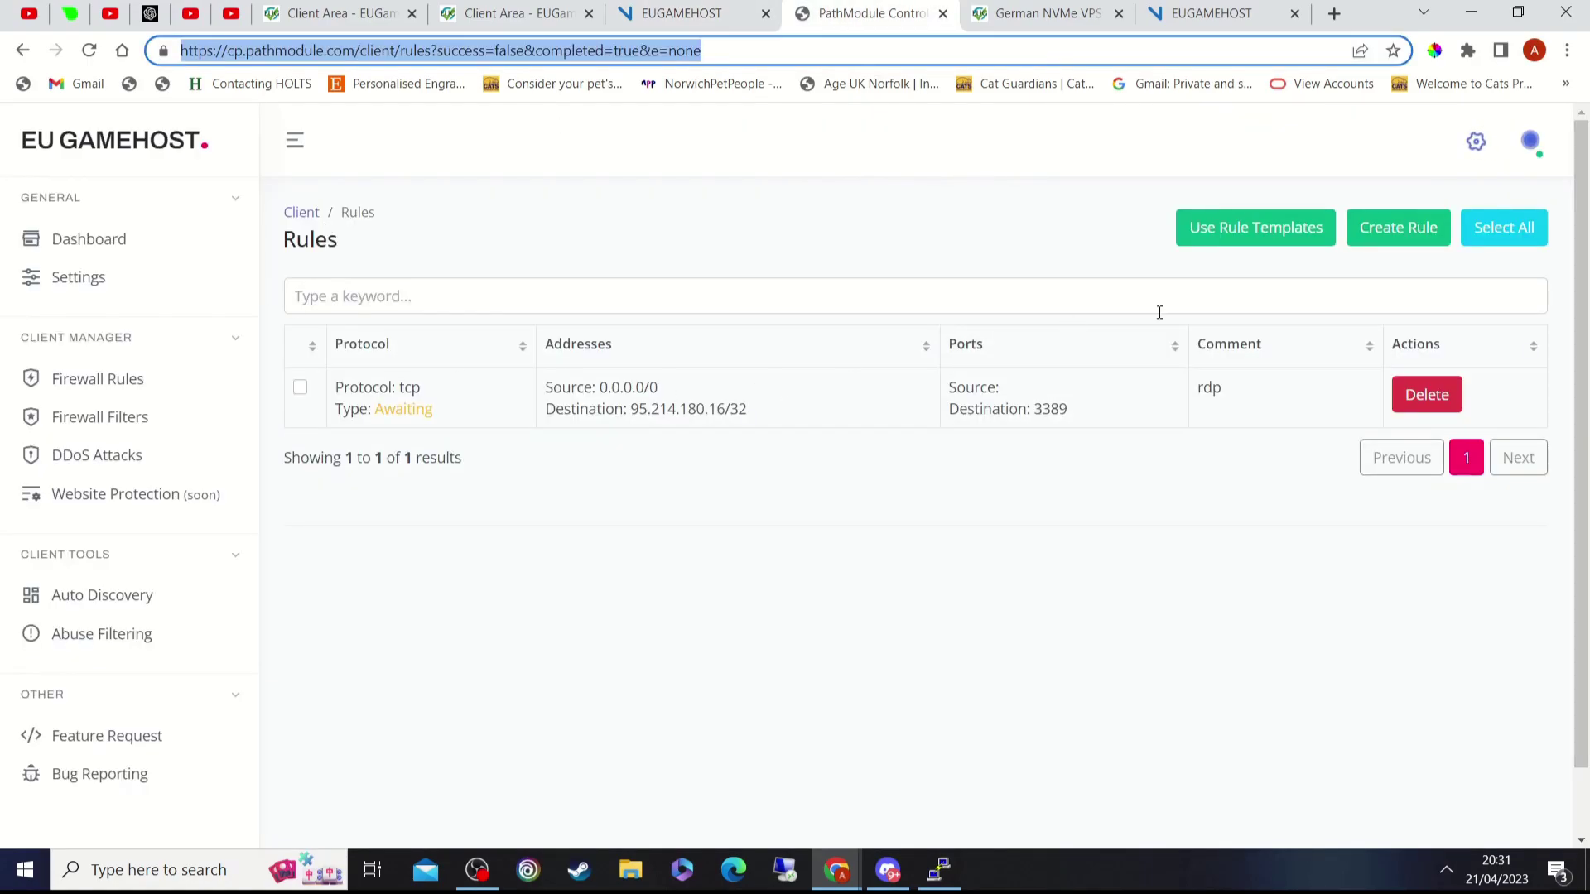
click(1046, 409)
double_click(1045, 409)
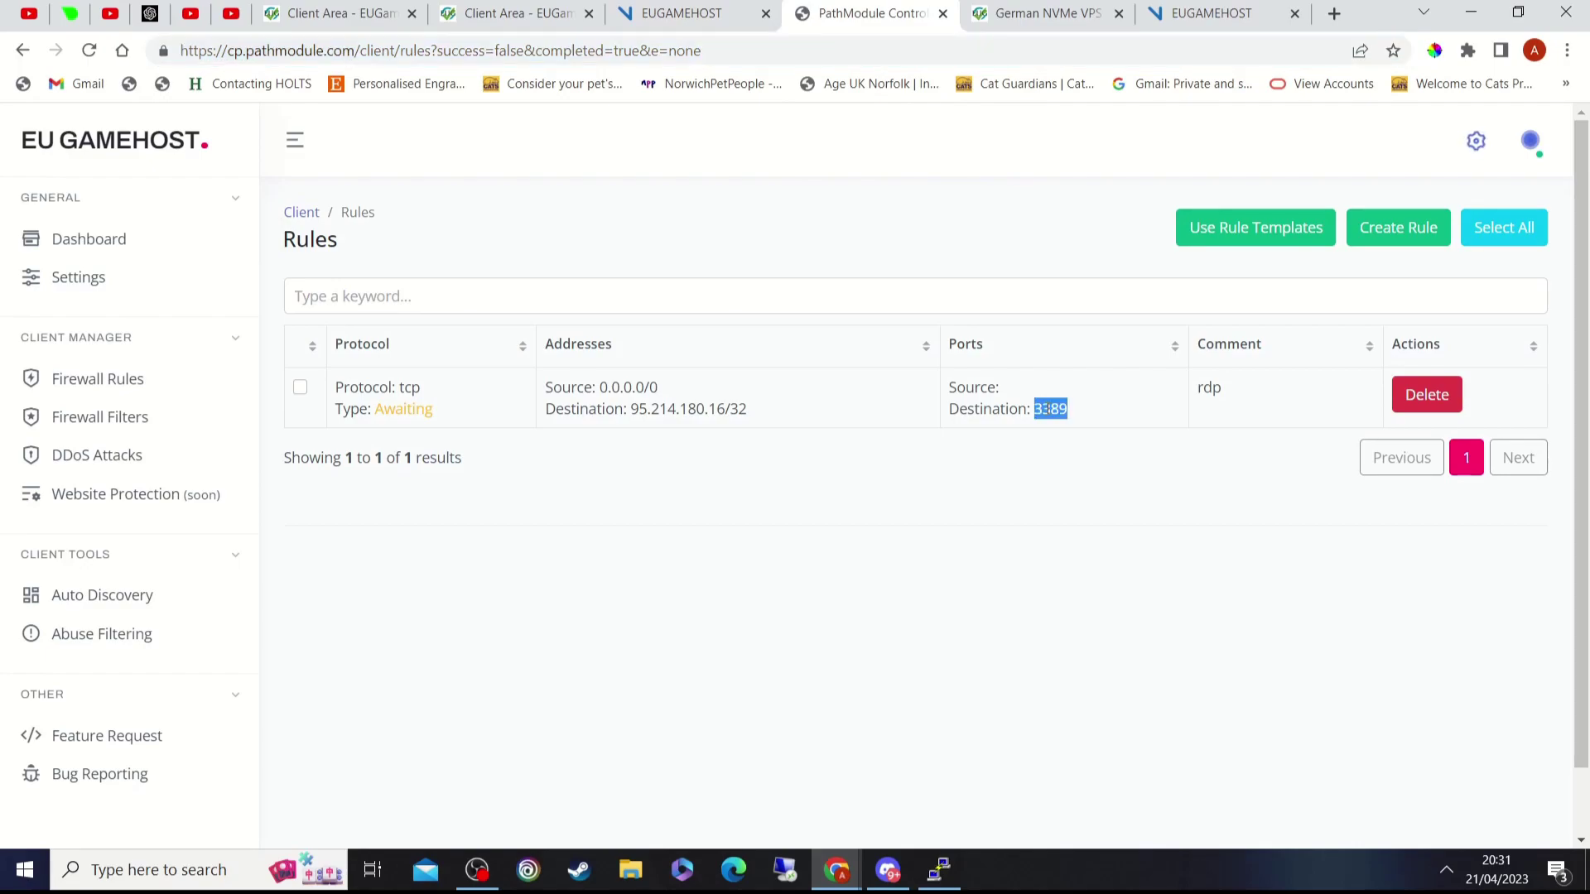
click(125, 149)
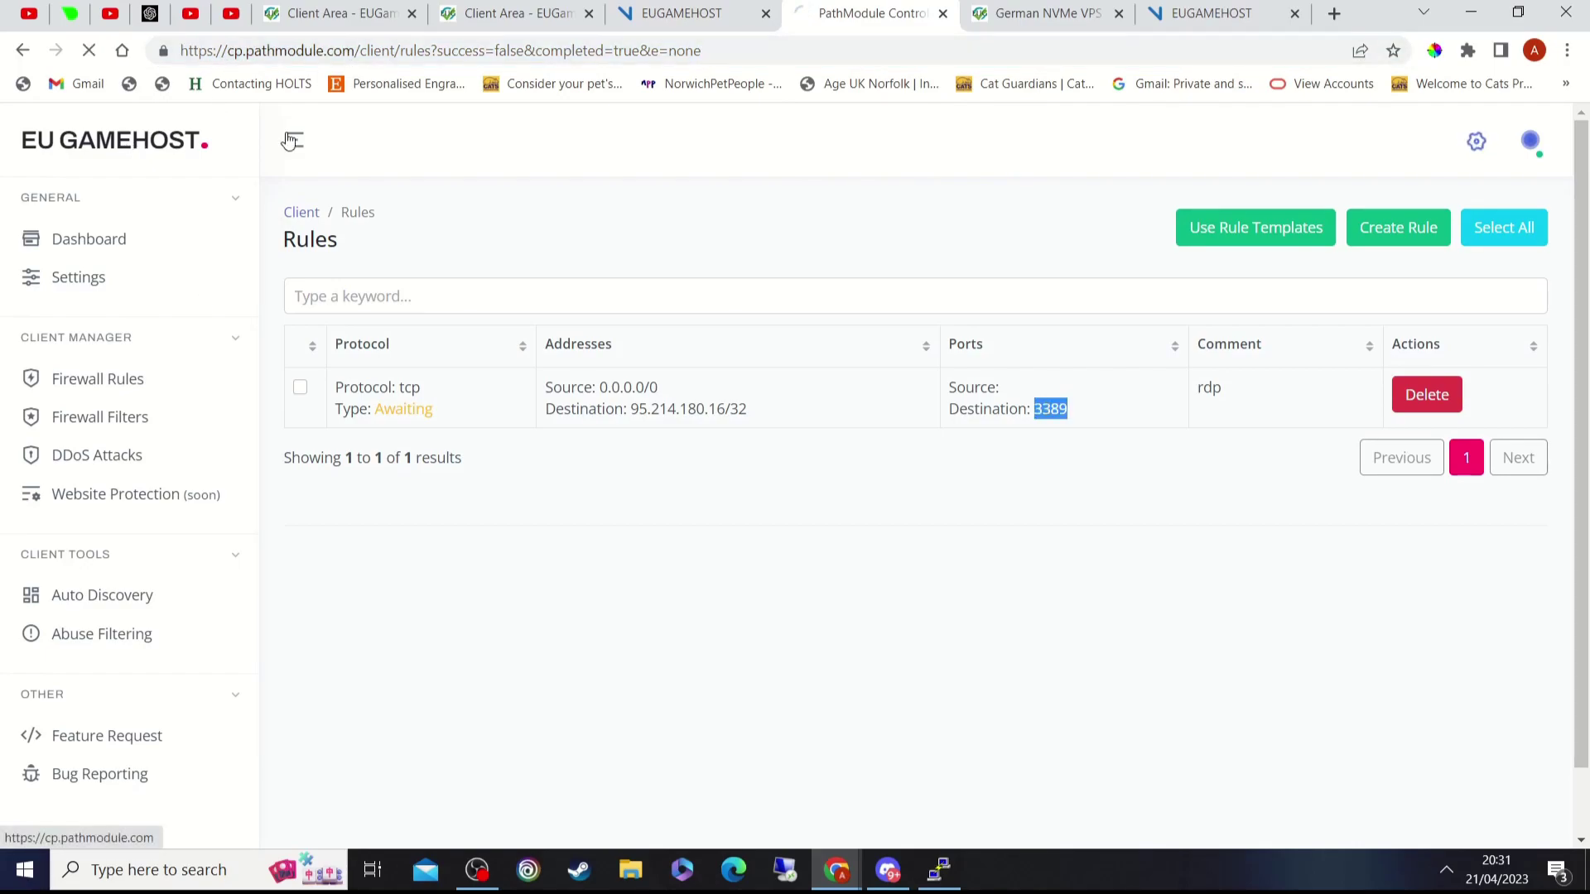
Open the DDoS Protection Firewall Manager service and launch its PathModule control panel full screen.
click(652, 10)
click(509, 13)
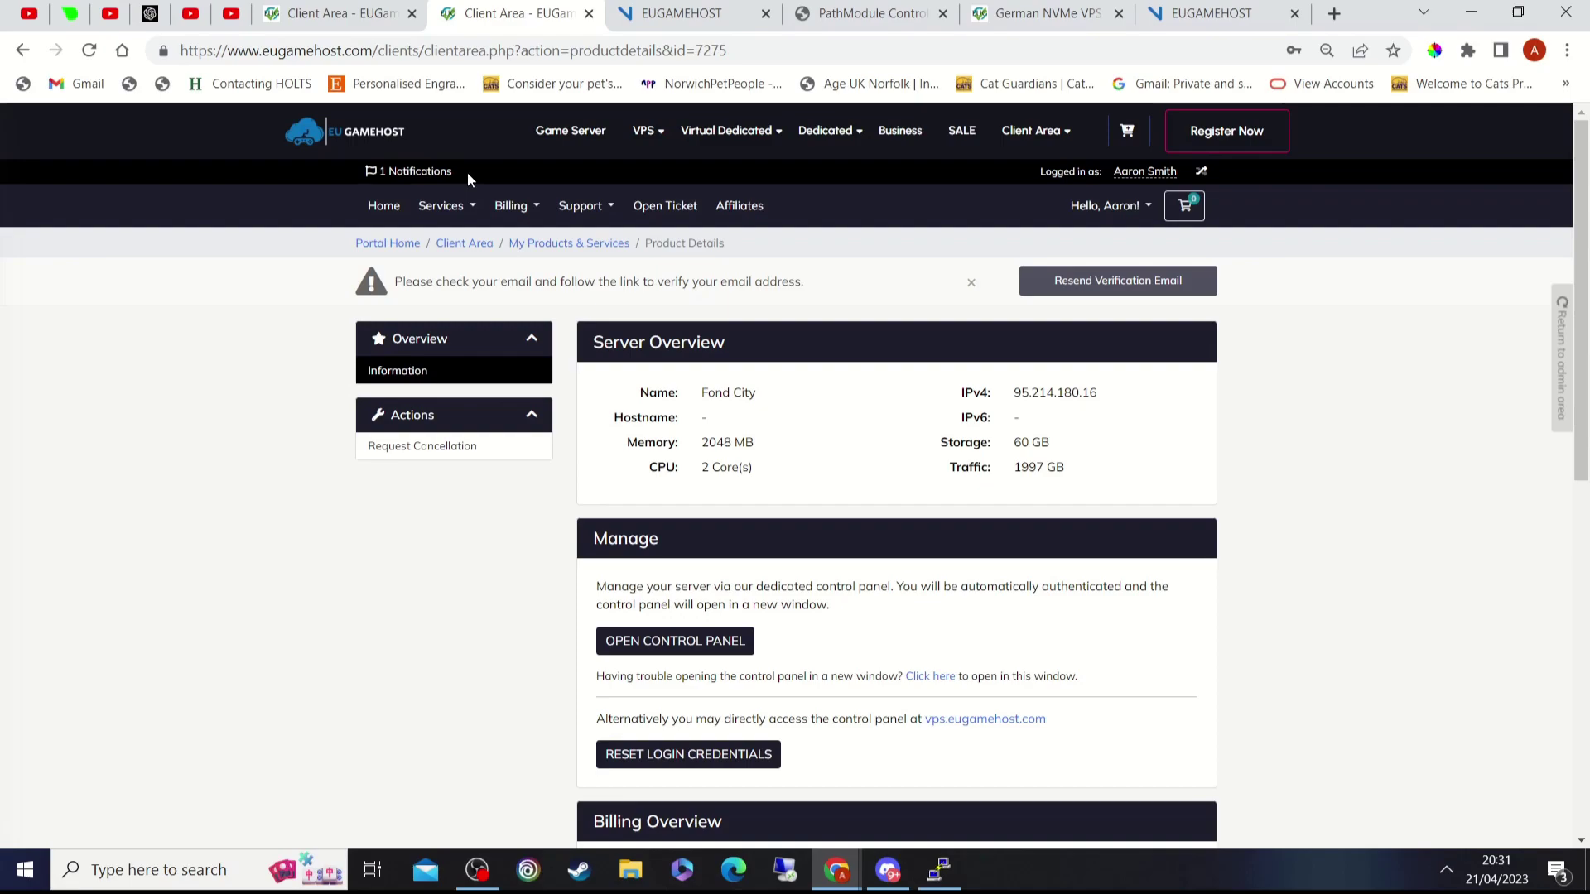
mouse_move(448, 223)
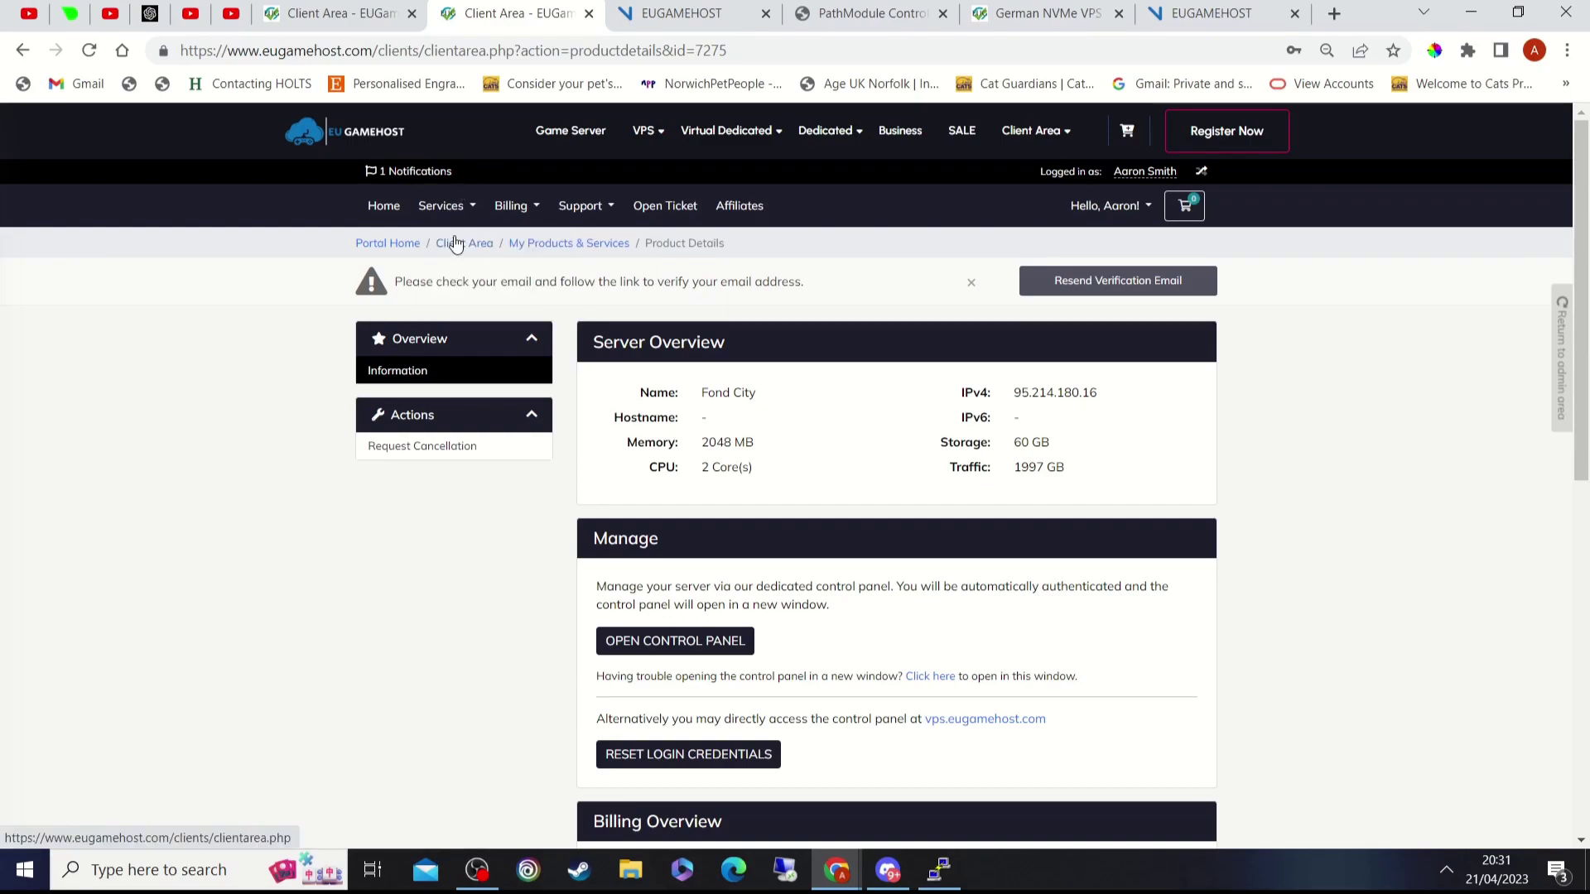
click(451, 242)
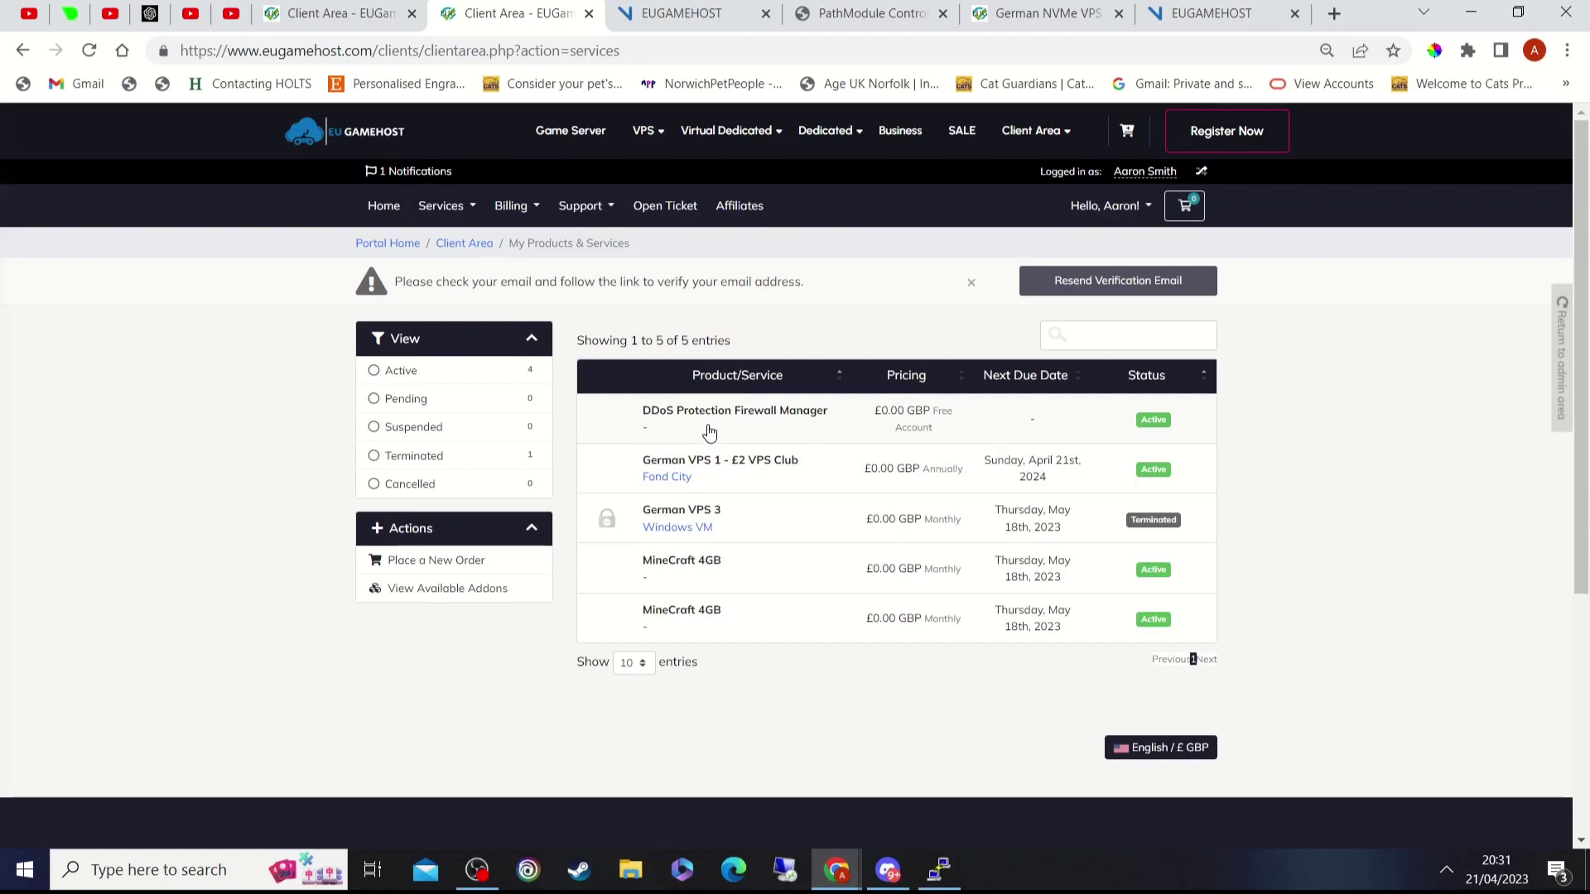
click(709, 432)
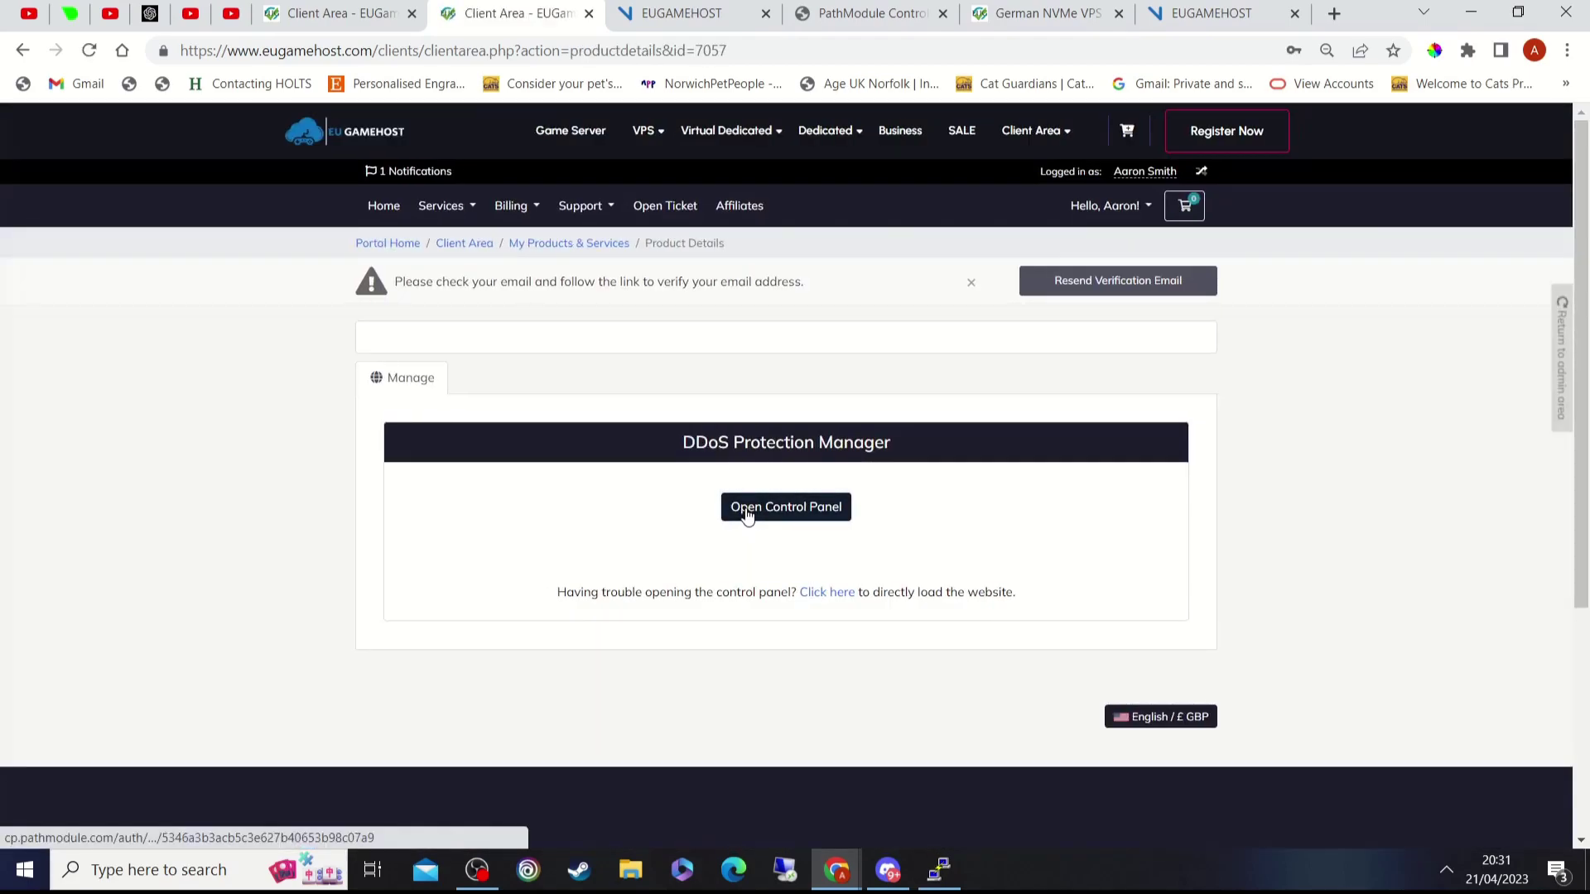
click(746, 510)
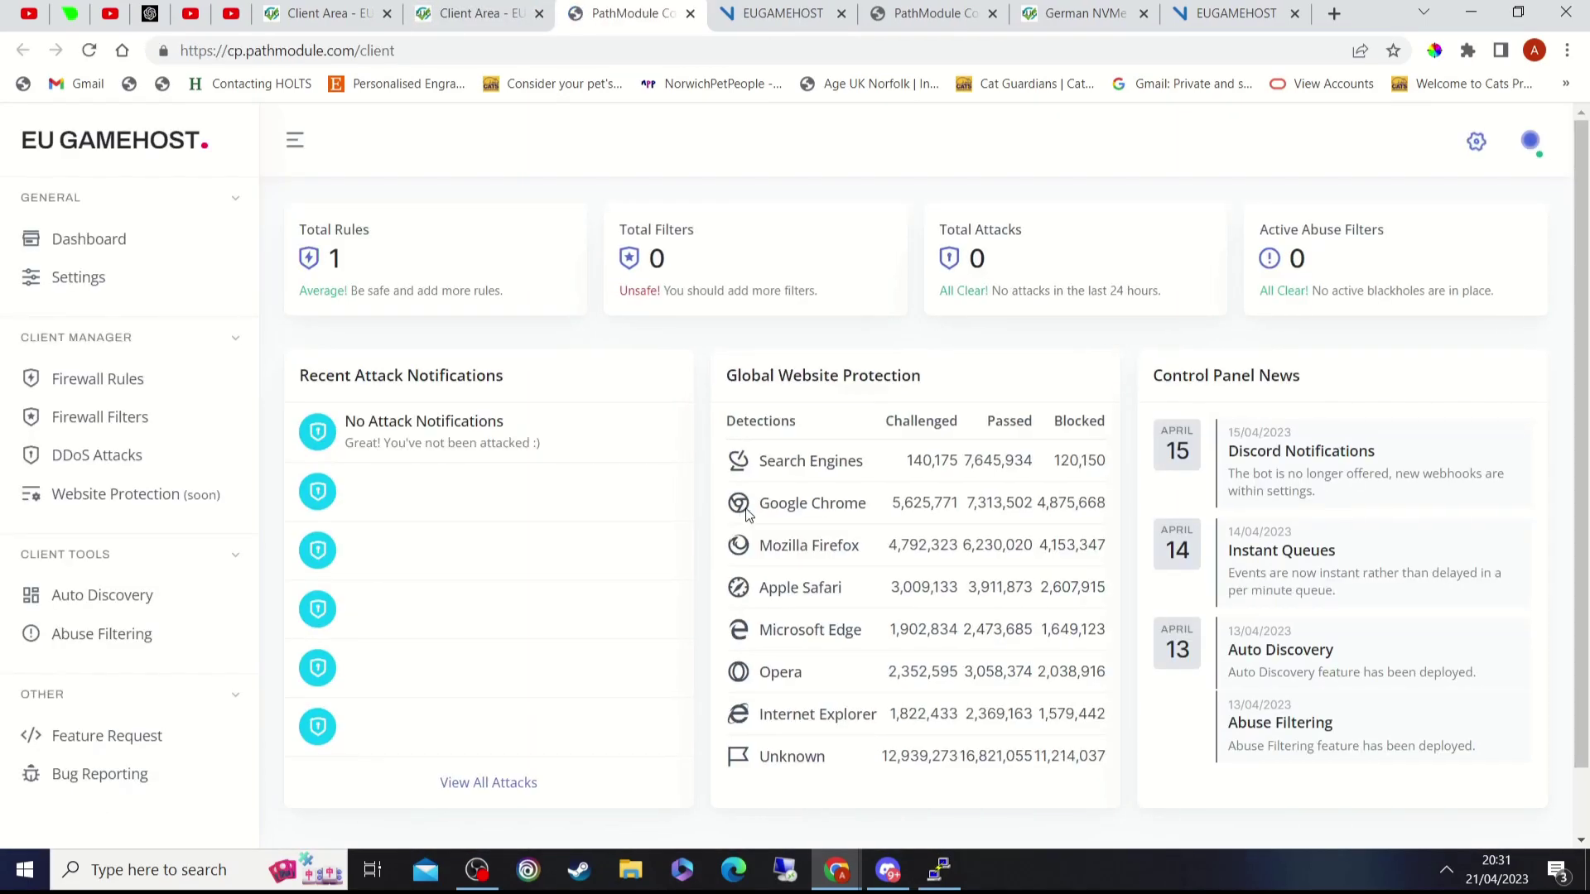
key(F11)
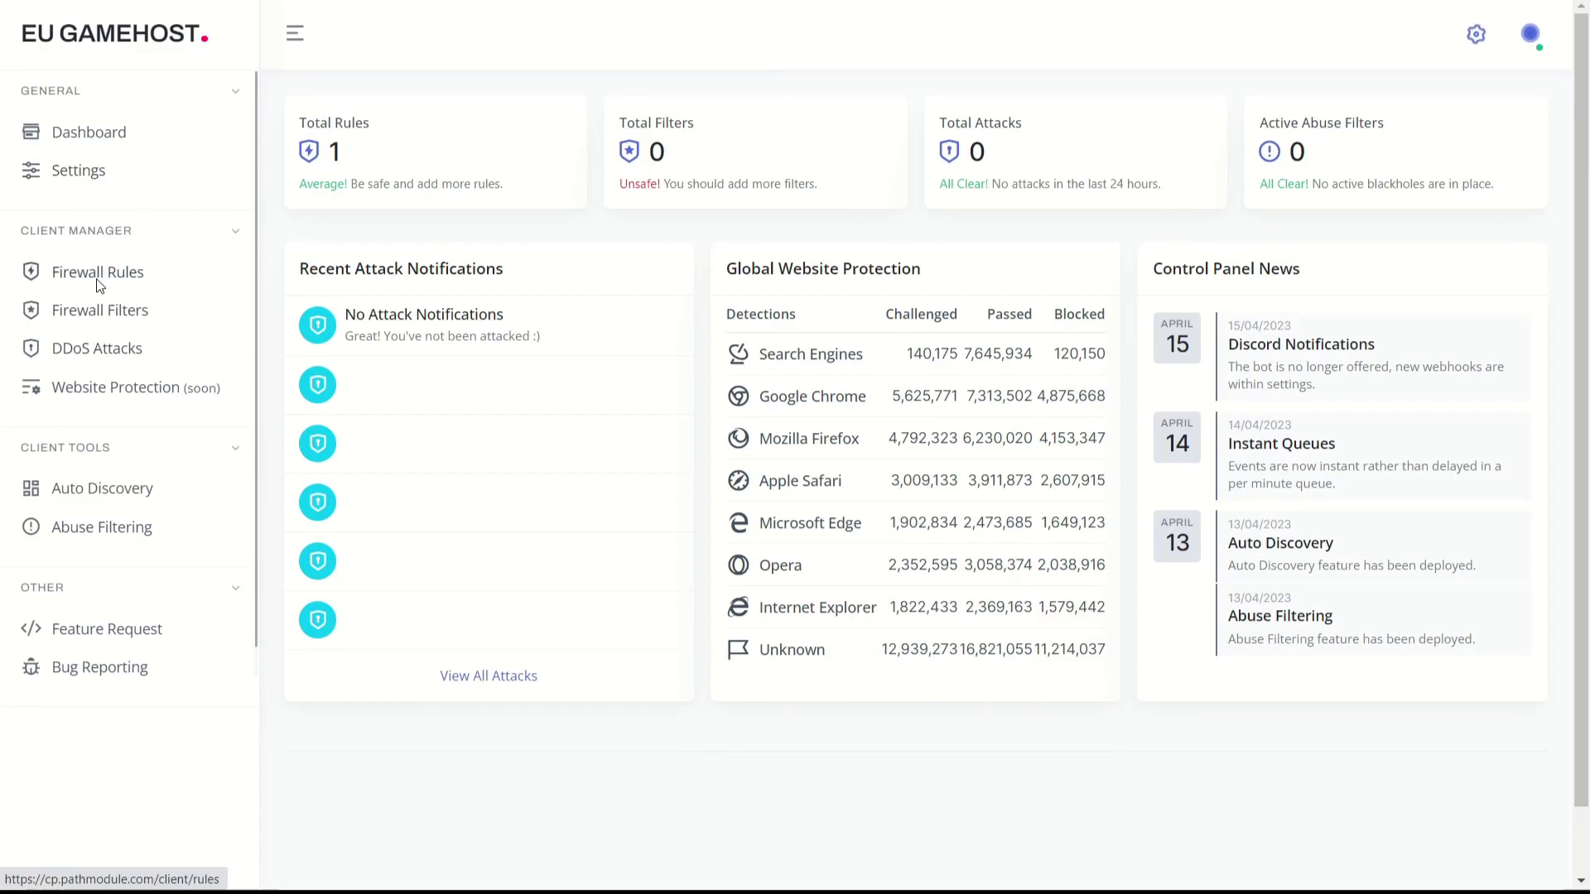
Delete the existing rdp firewall rule.
click(97, 285)
drag(525, 281, 588, 282)
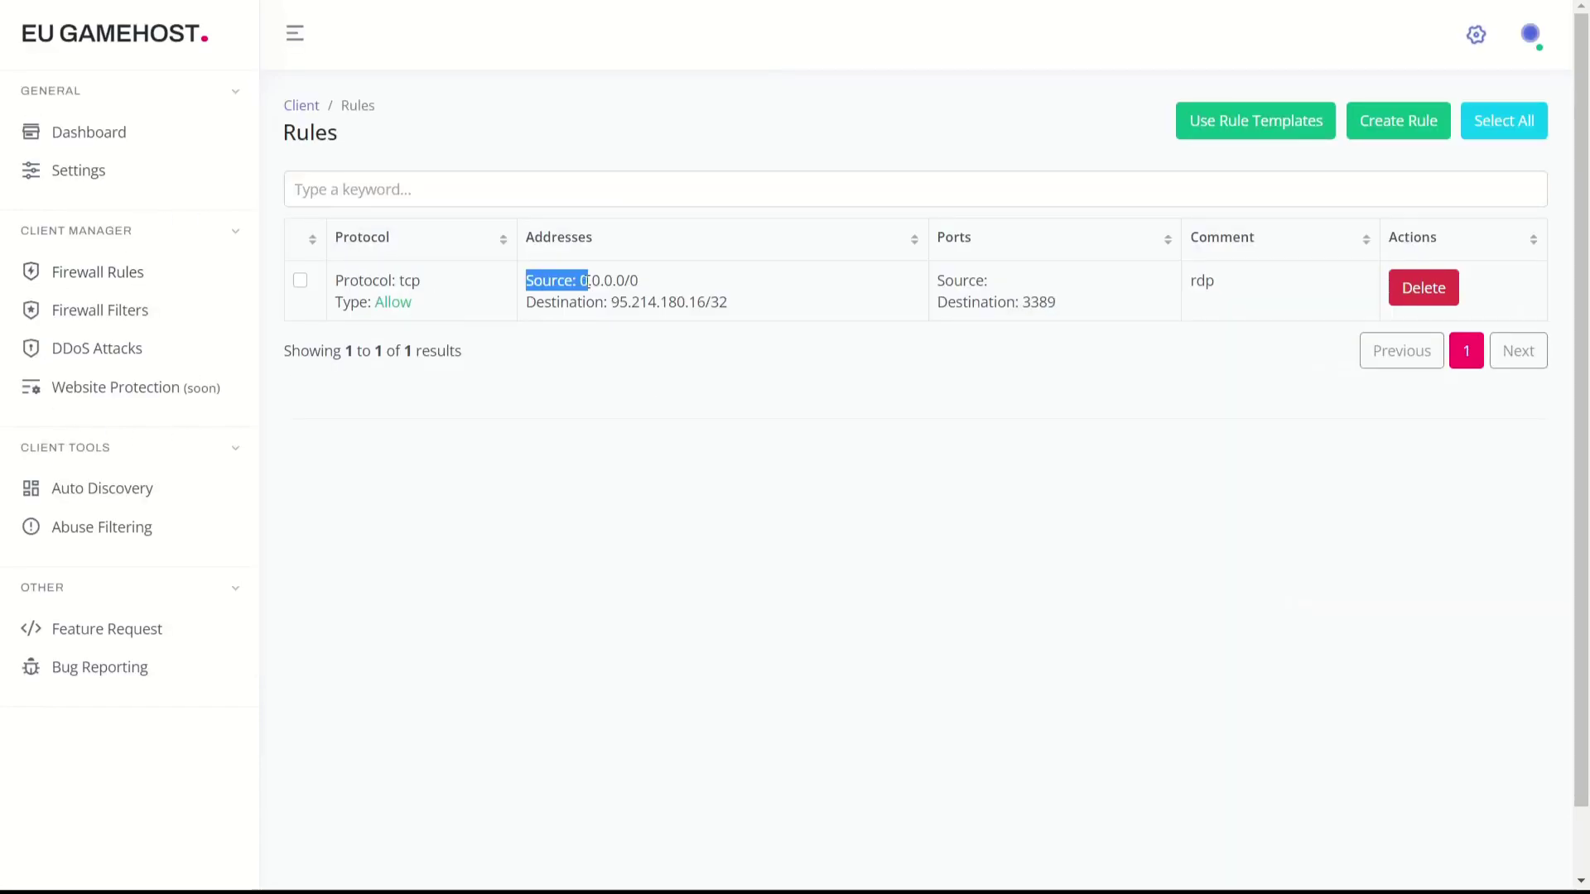
click(1423, 288)
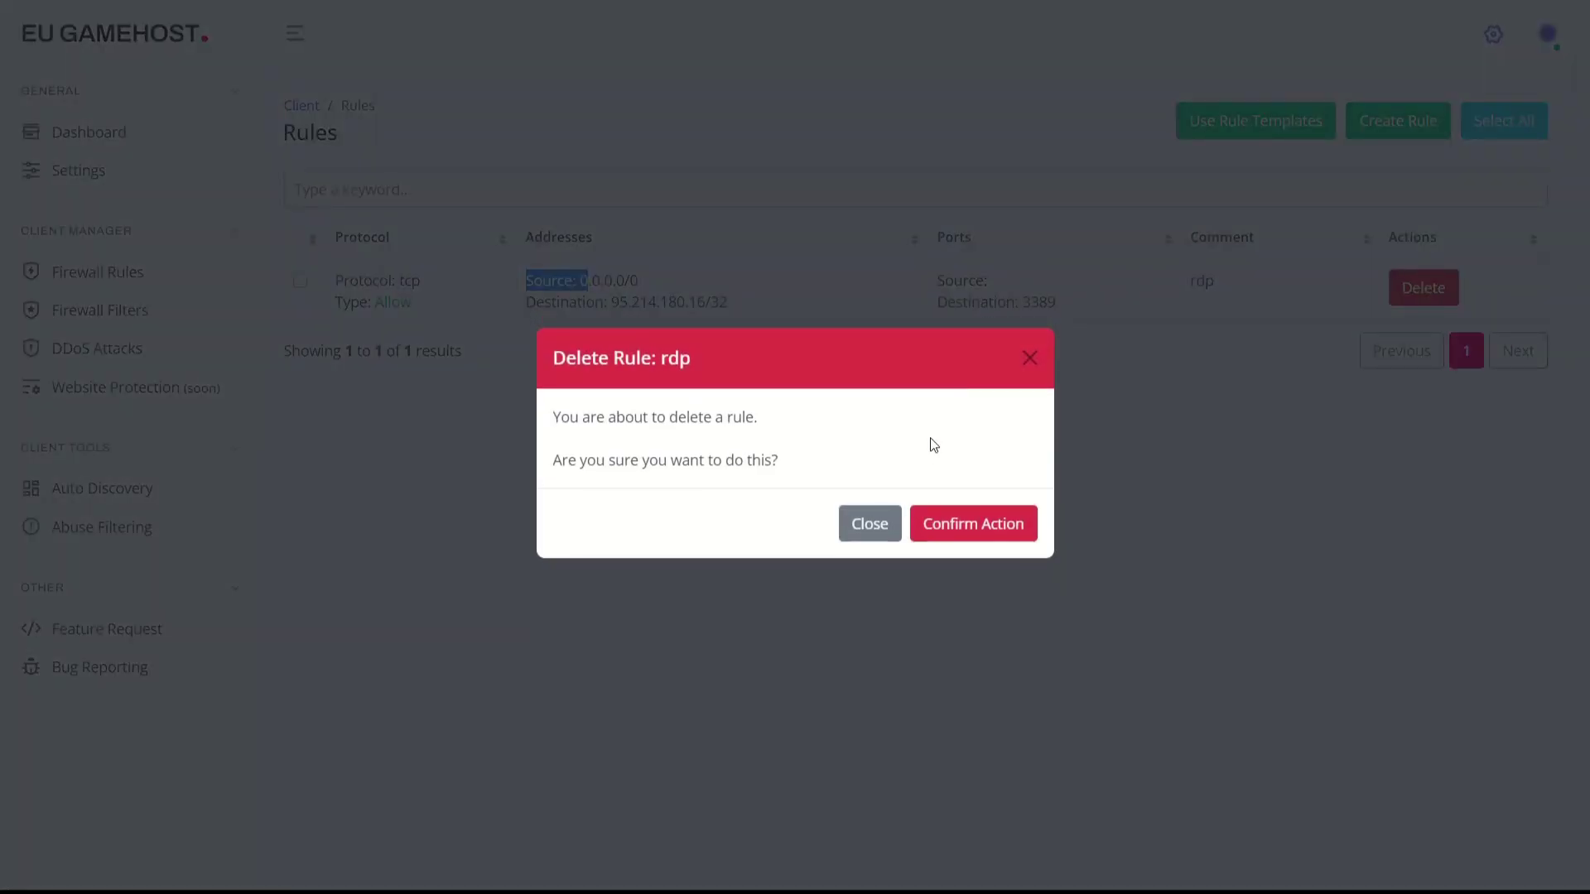
click(947, 521)
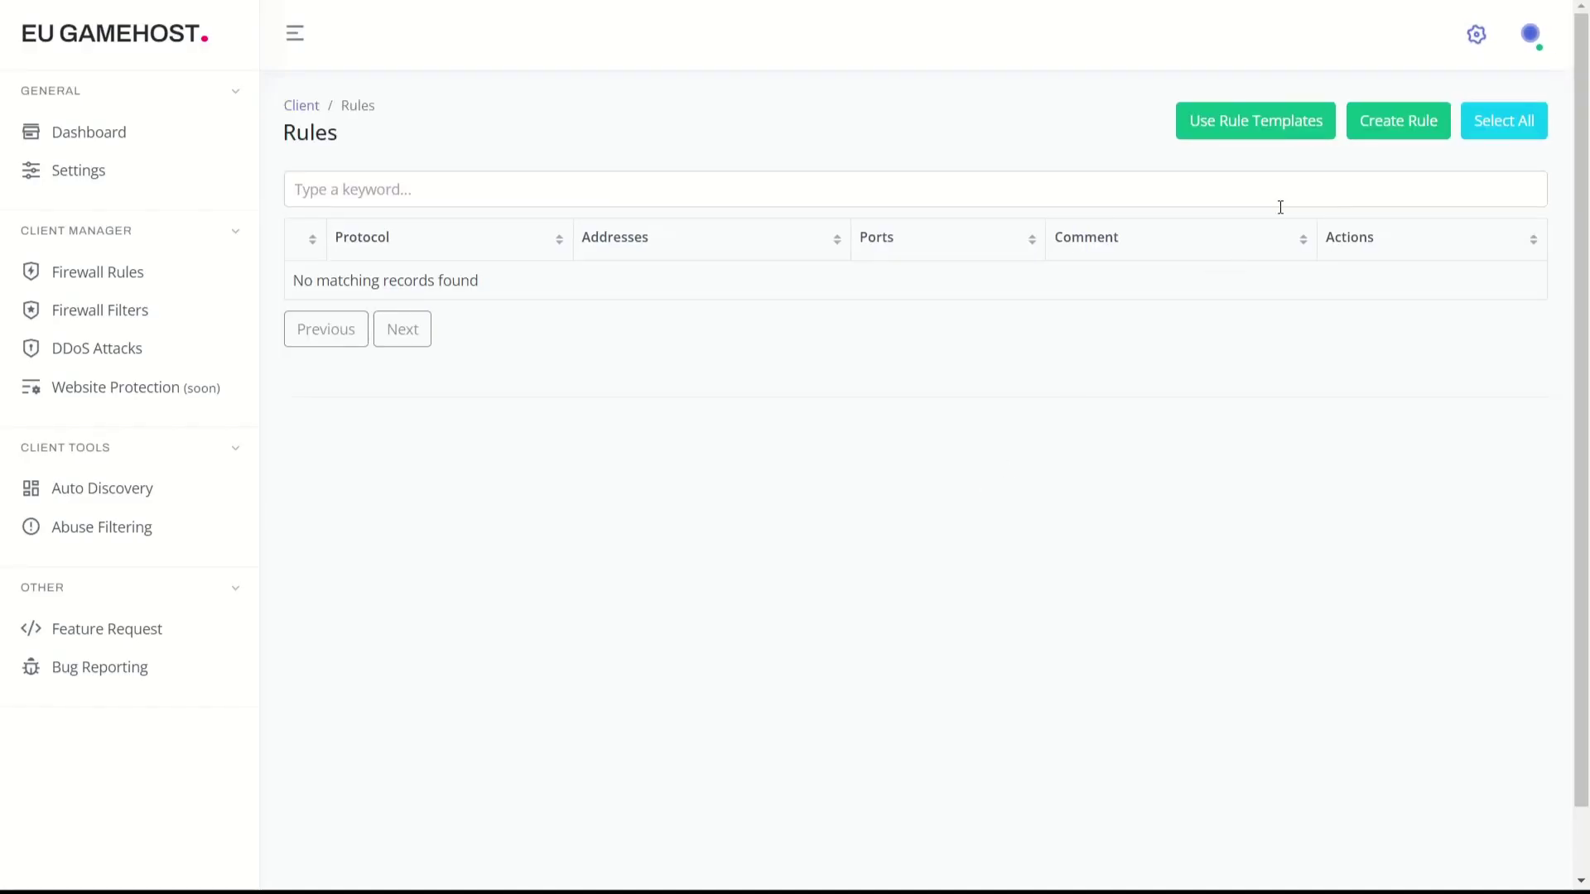
Start a new rule with source type Everything, source 0.0.0.0/0 and protocol tcp.
click(1404, 124)
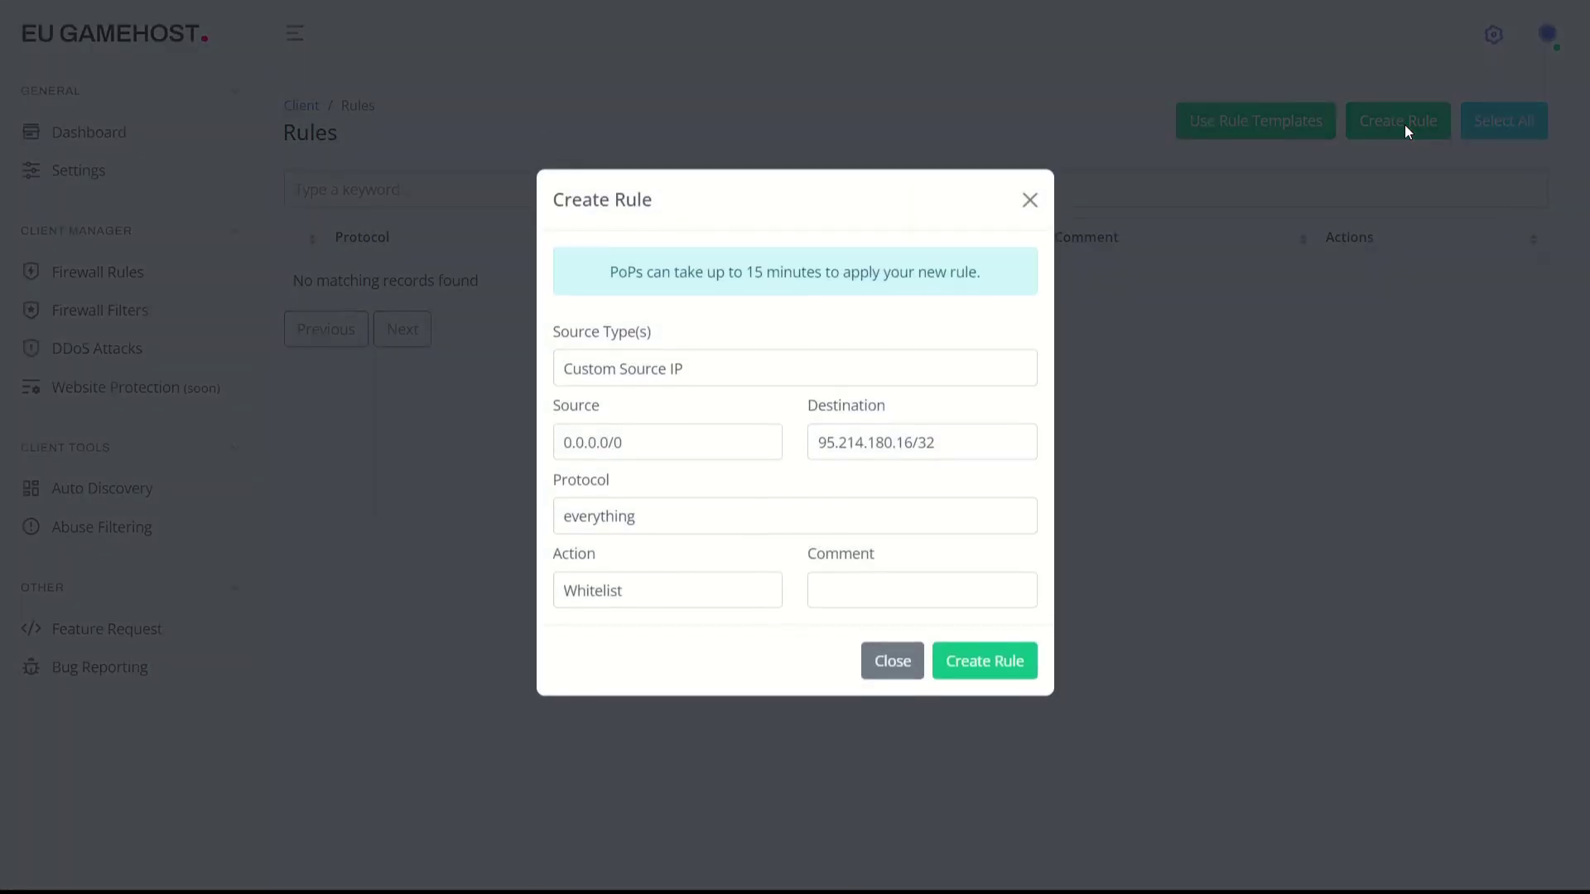
click(720, 368)
click(650, 432)
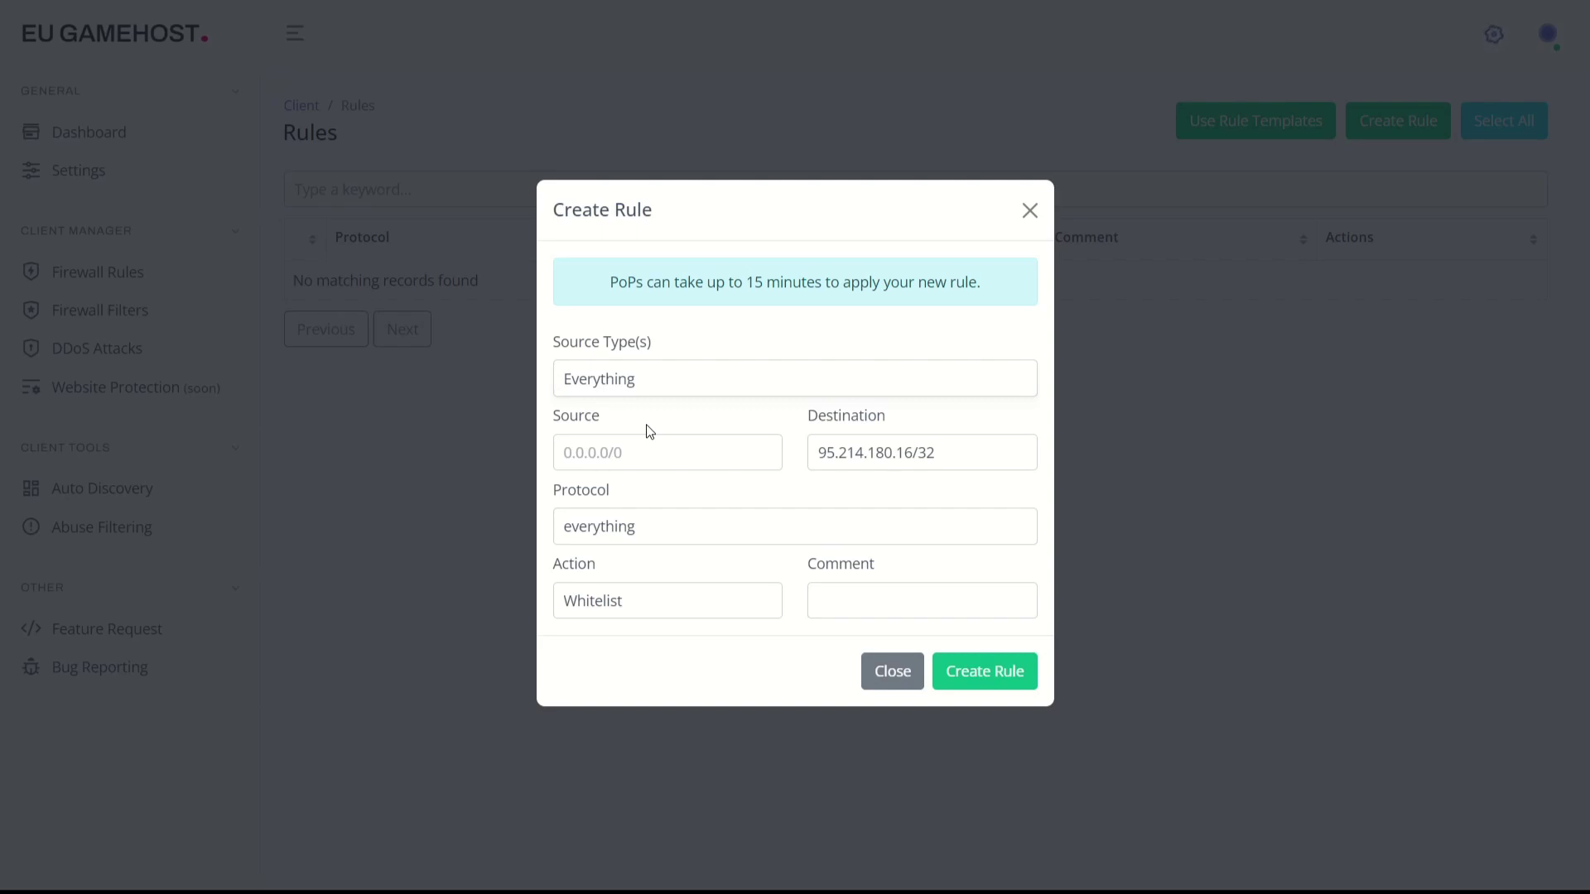
click(624, 451)
click(625, 385)
click(623, 379)
click(606, 457)
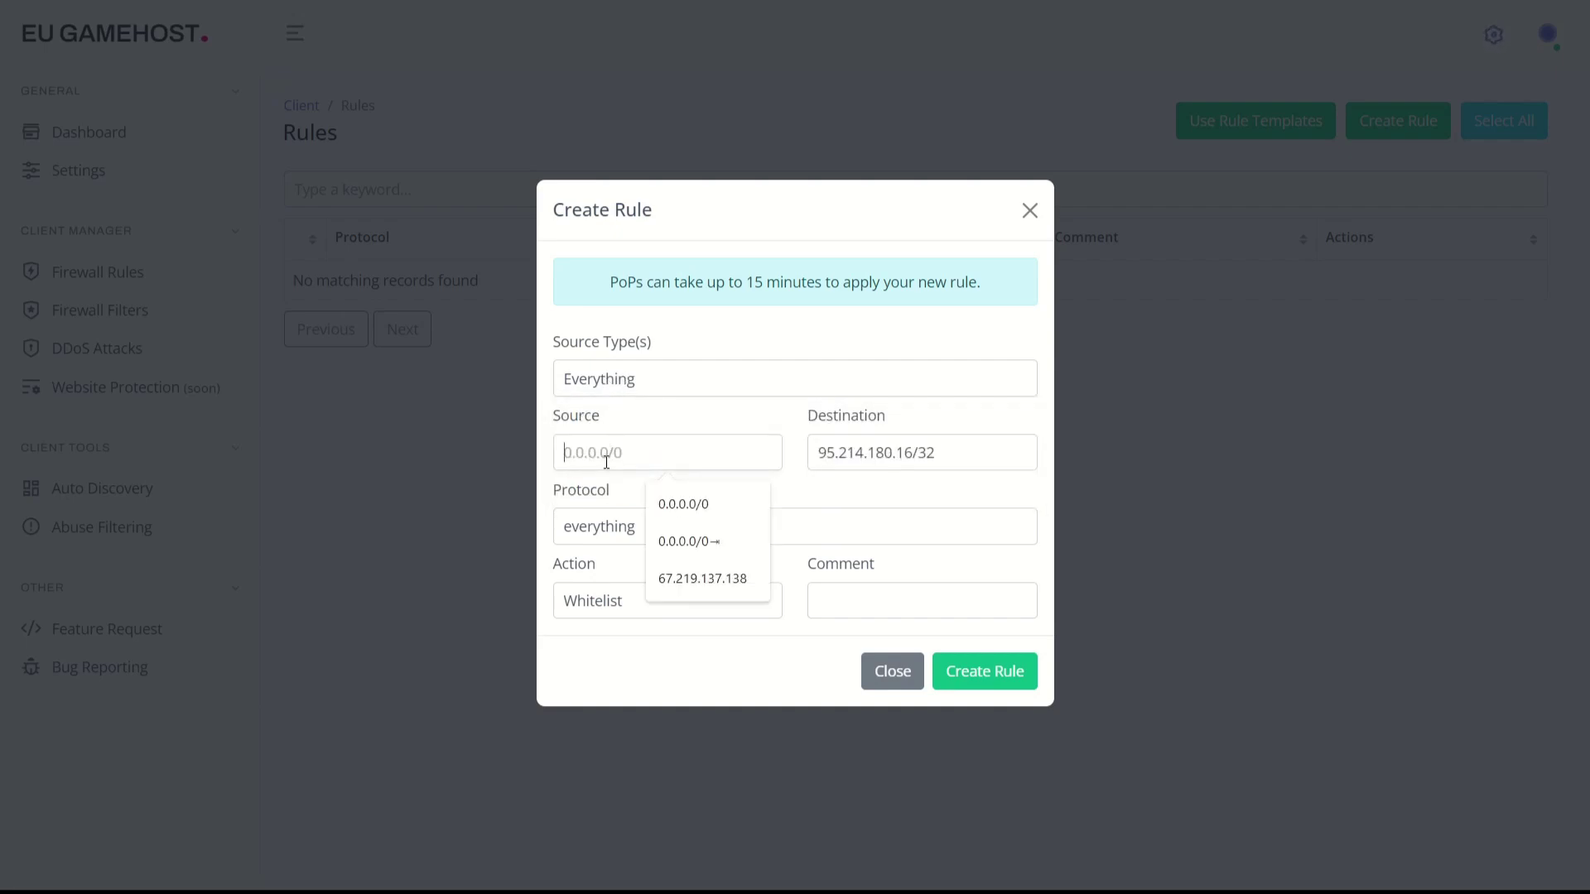
click(680, 507)
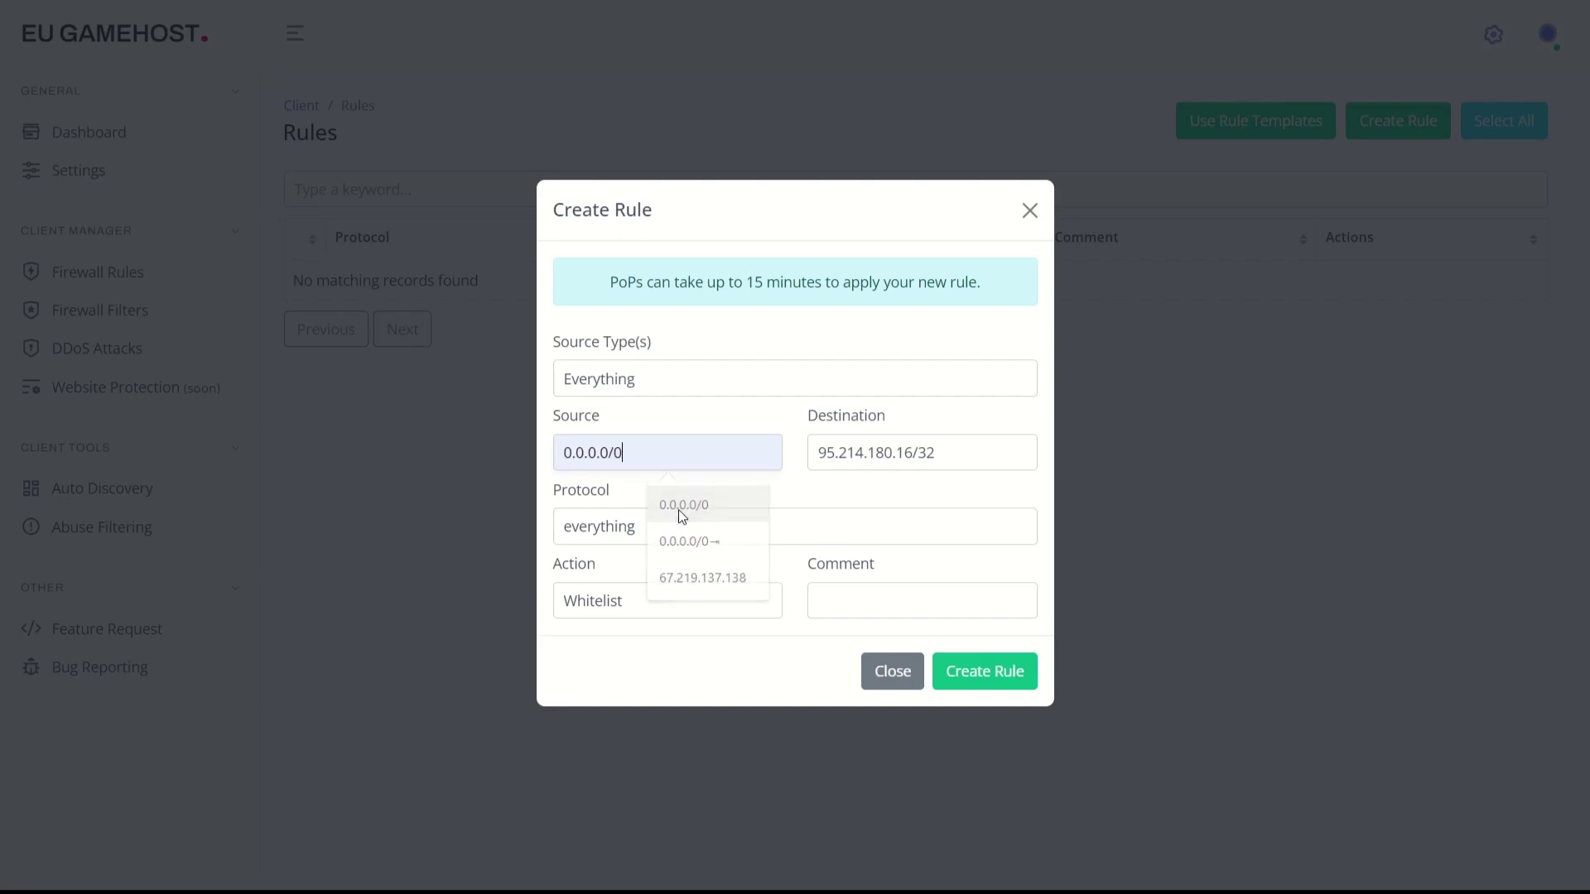
click(908, 461)
click(906, 462)
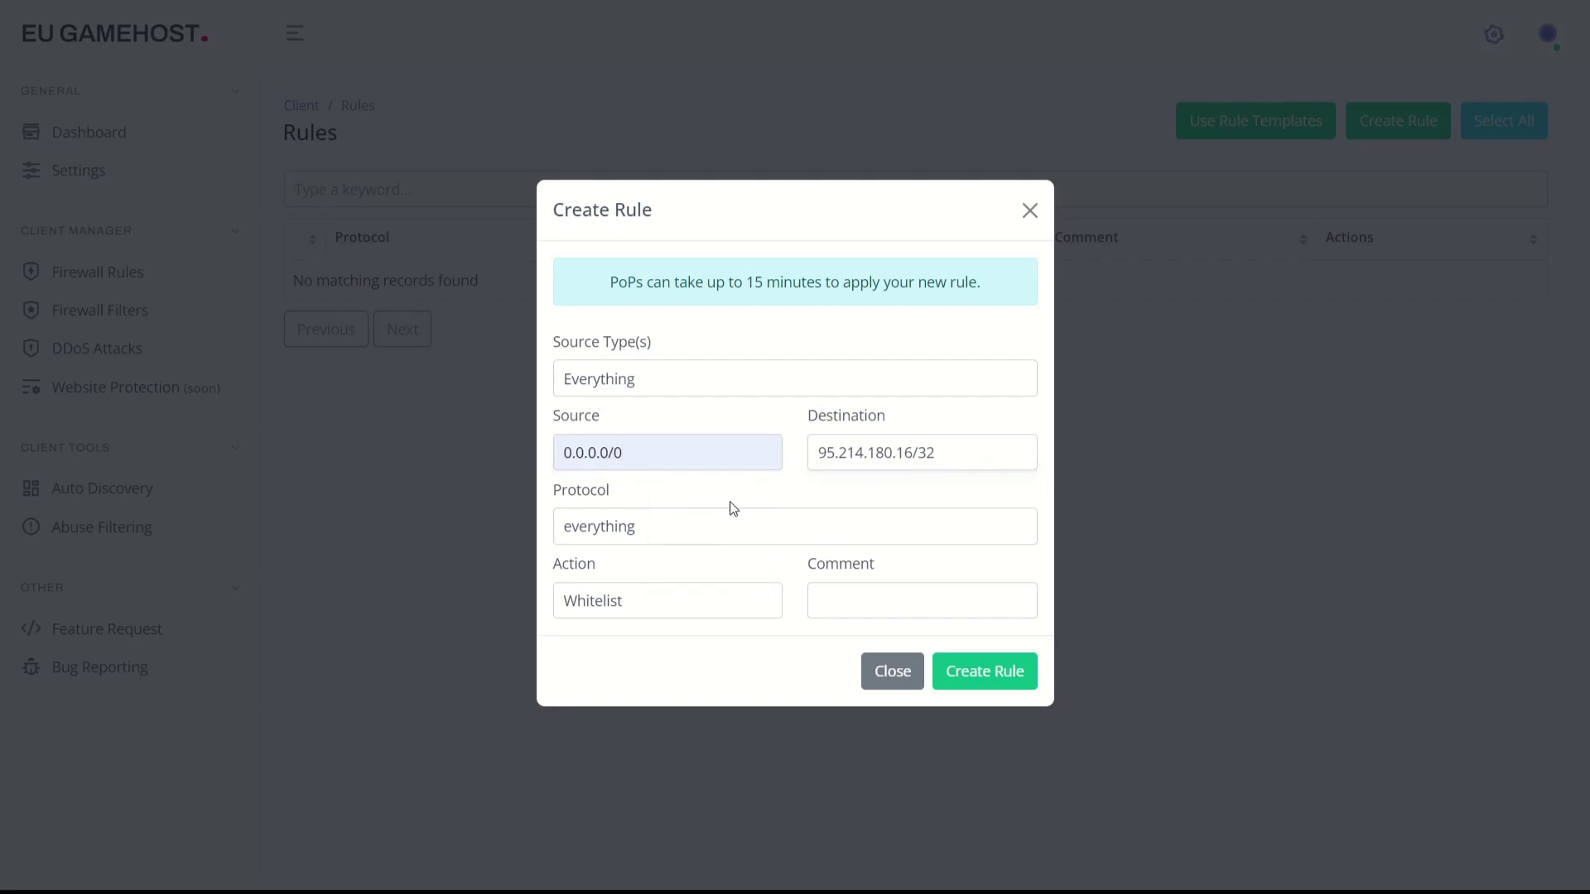
click(660, 530)
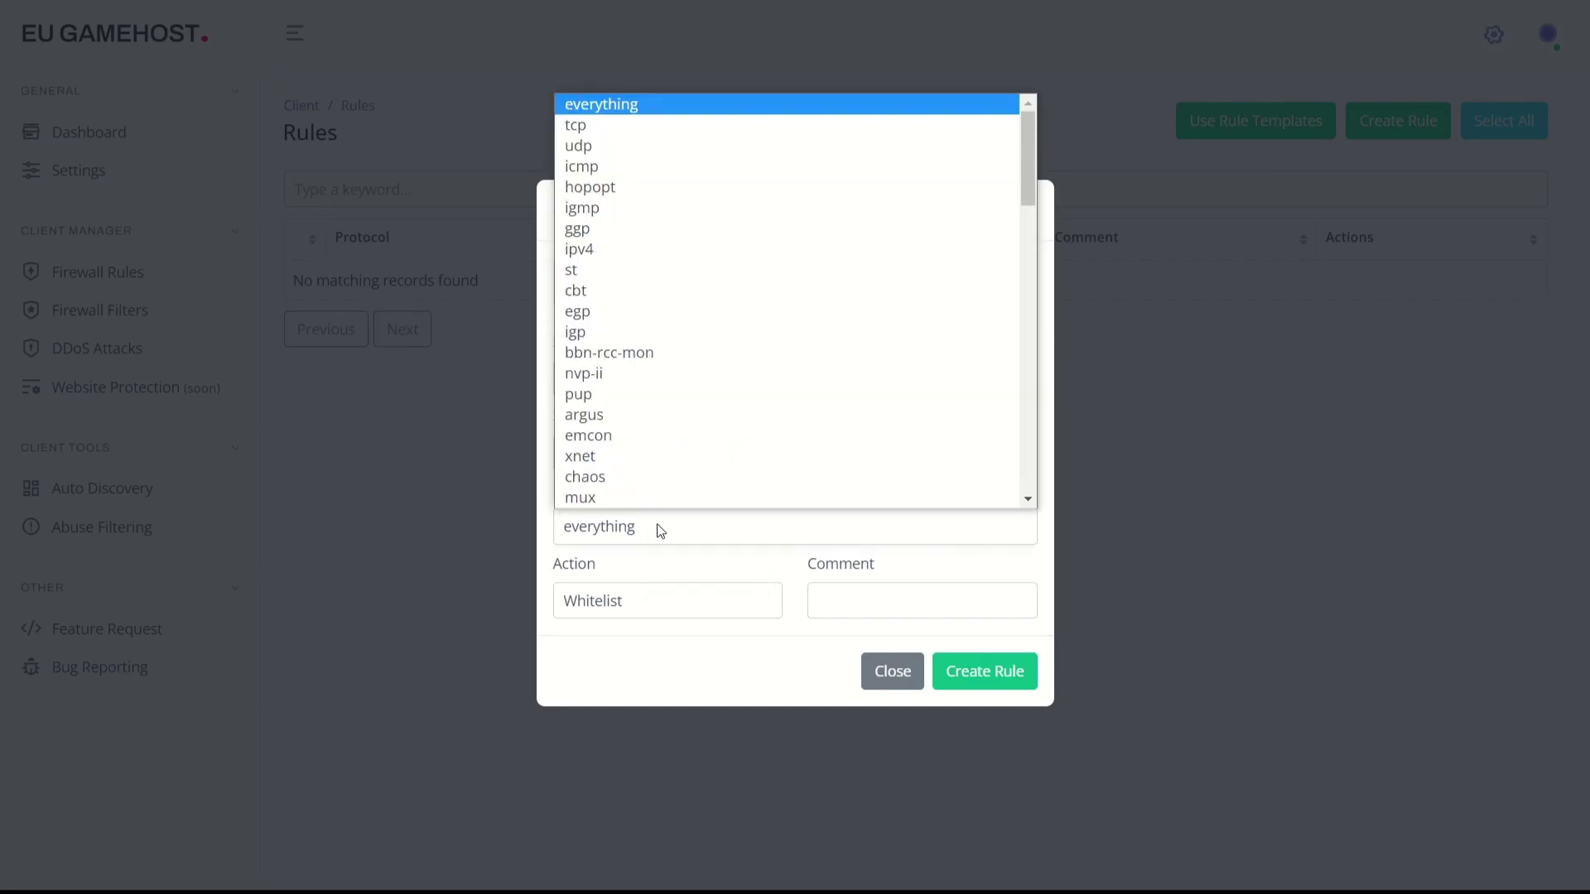
click(624, 125)
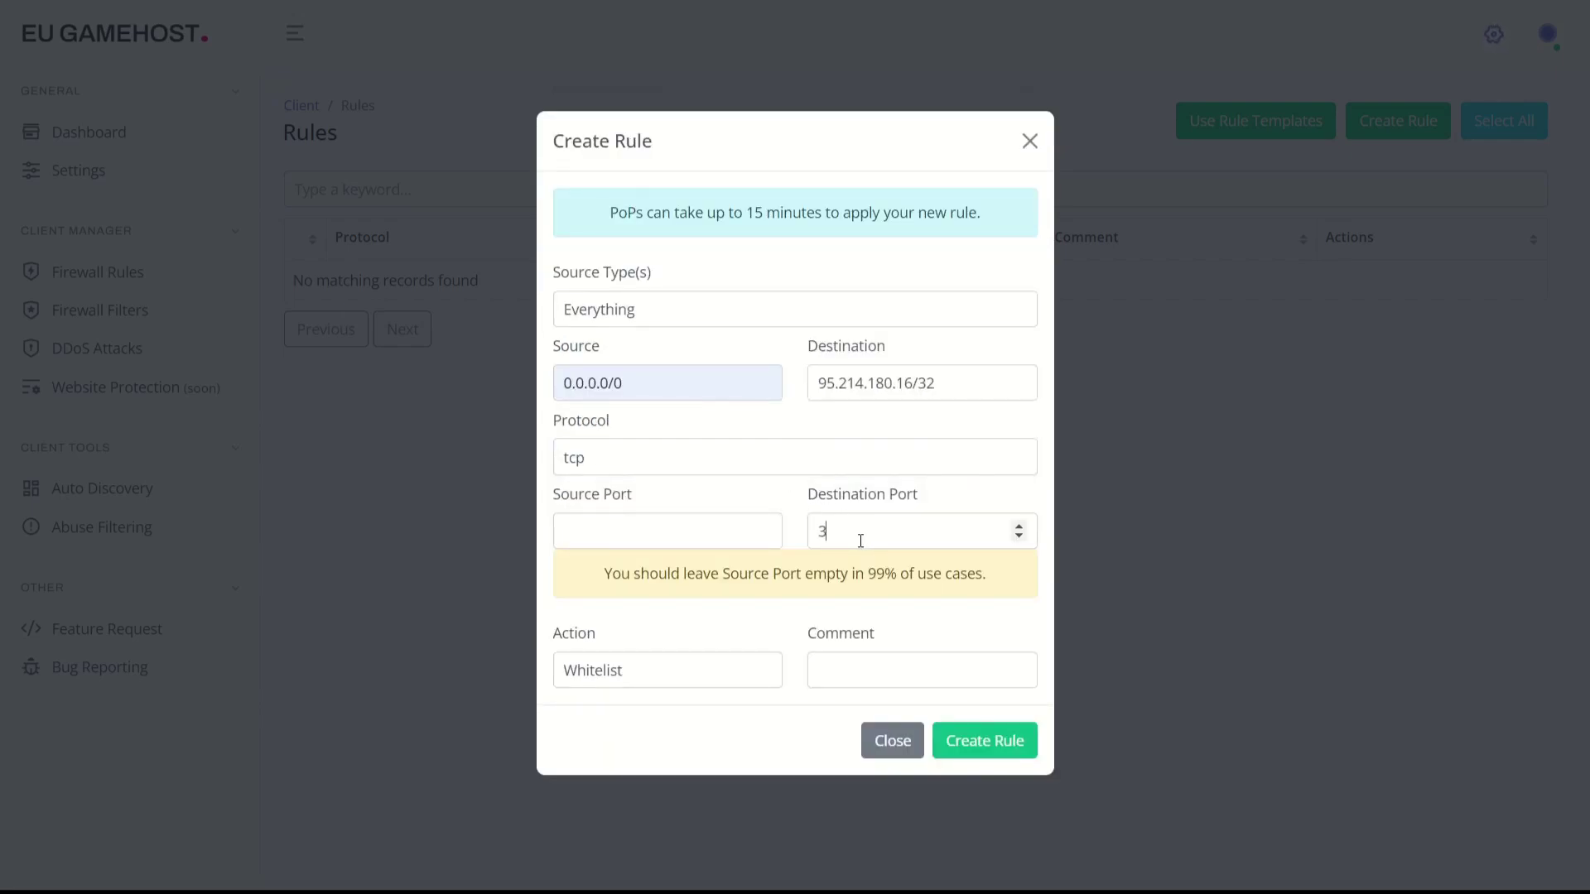
Set destination port 3389 and comment RDP, then create the whitelist rule.
text(389)
click(855, 654)
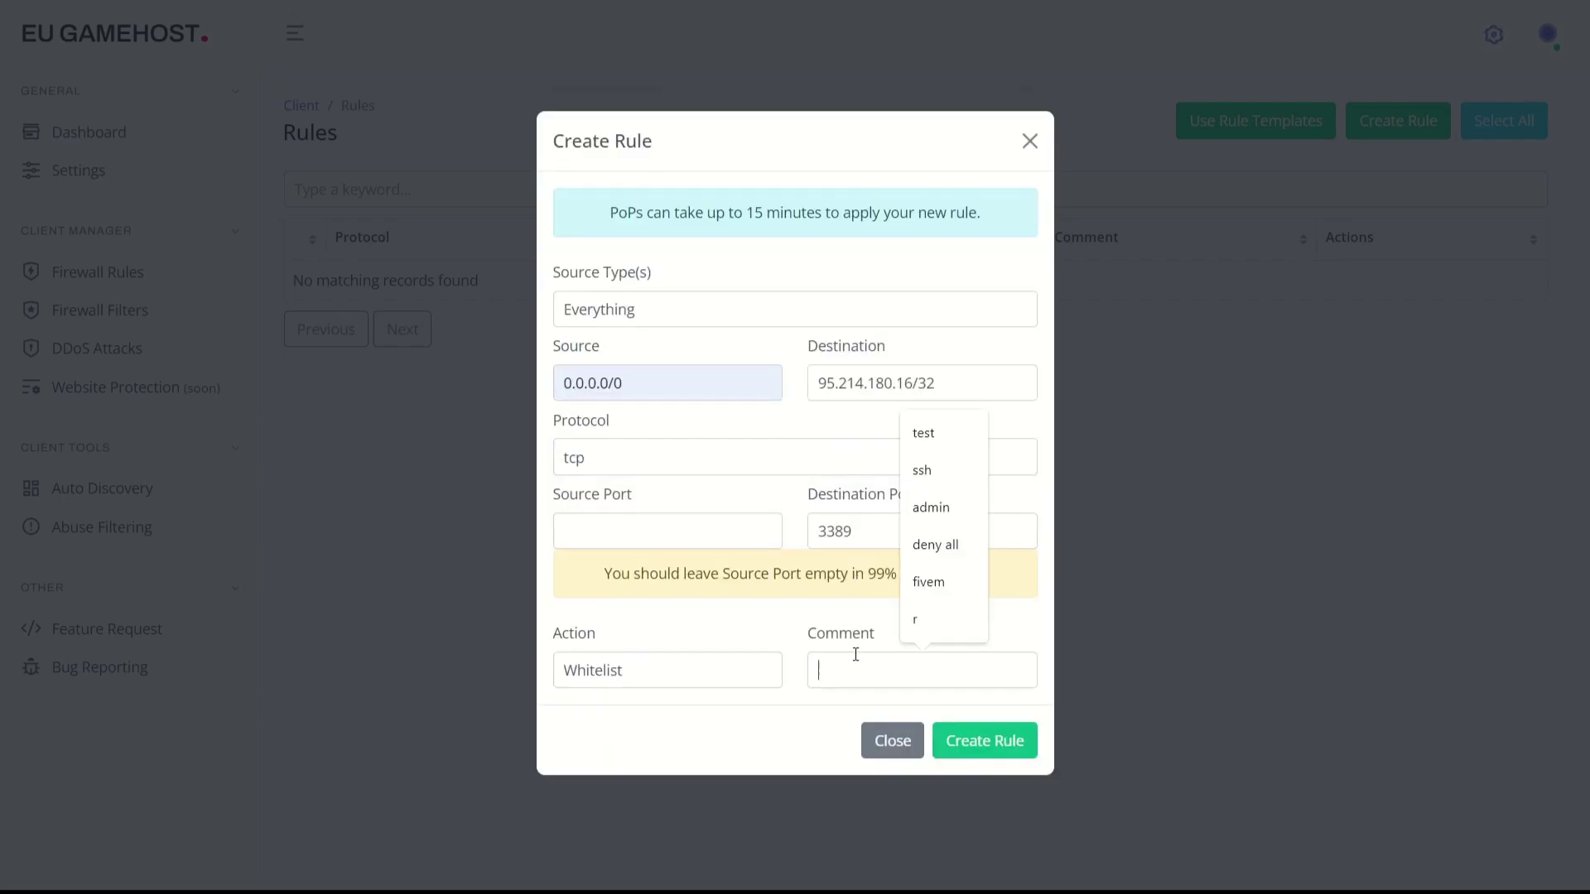
text(RDP)
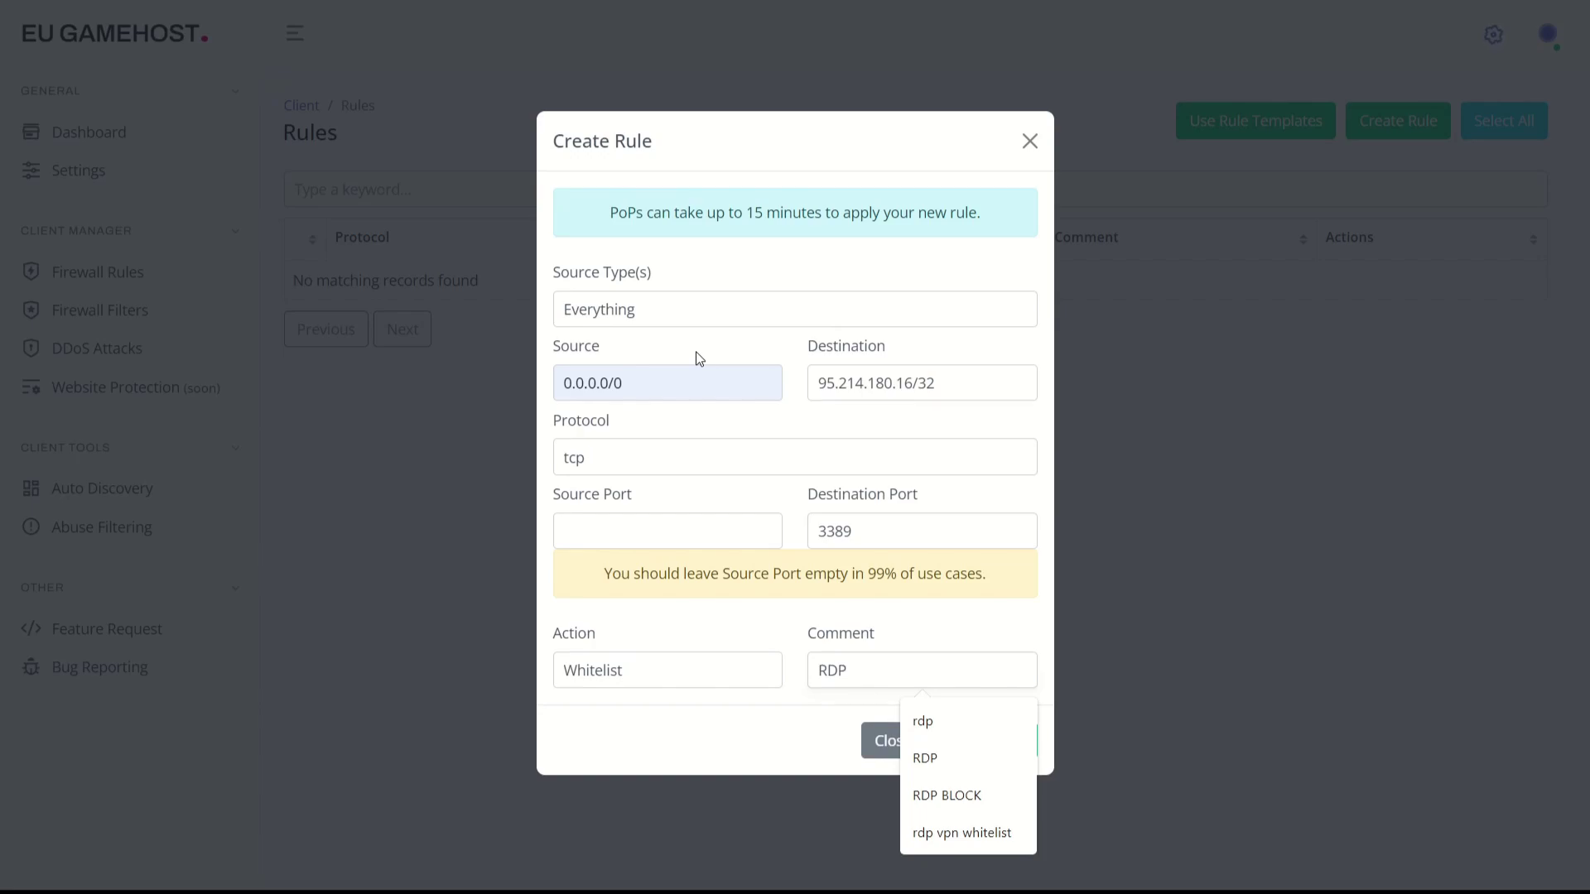
click(684, 372)
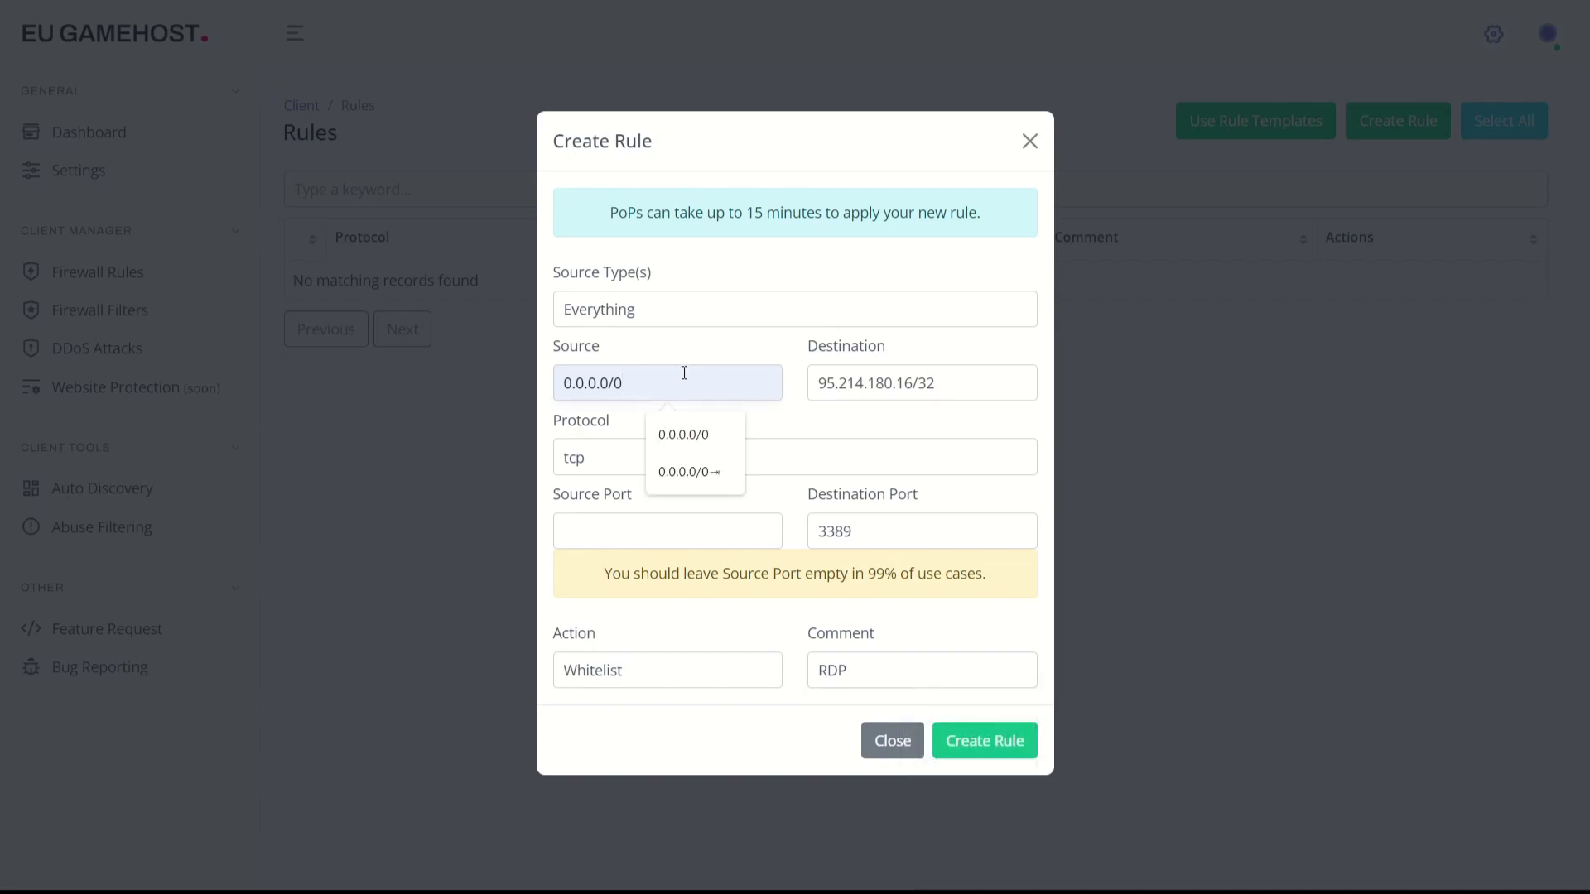
drag(656, 375, 558, 390)
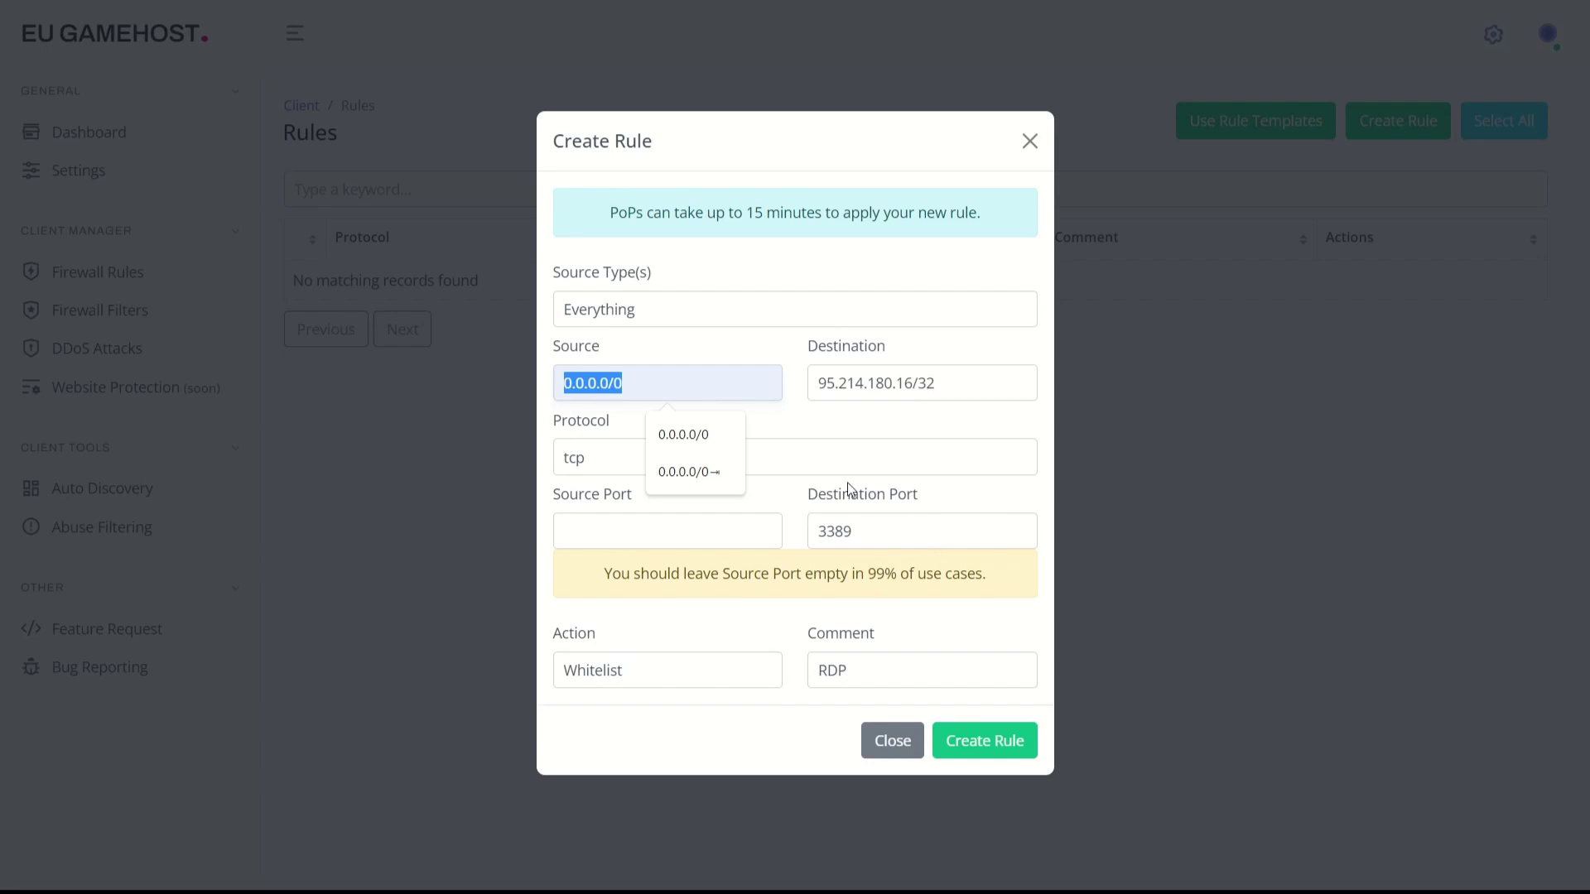
click(819, 431)
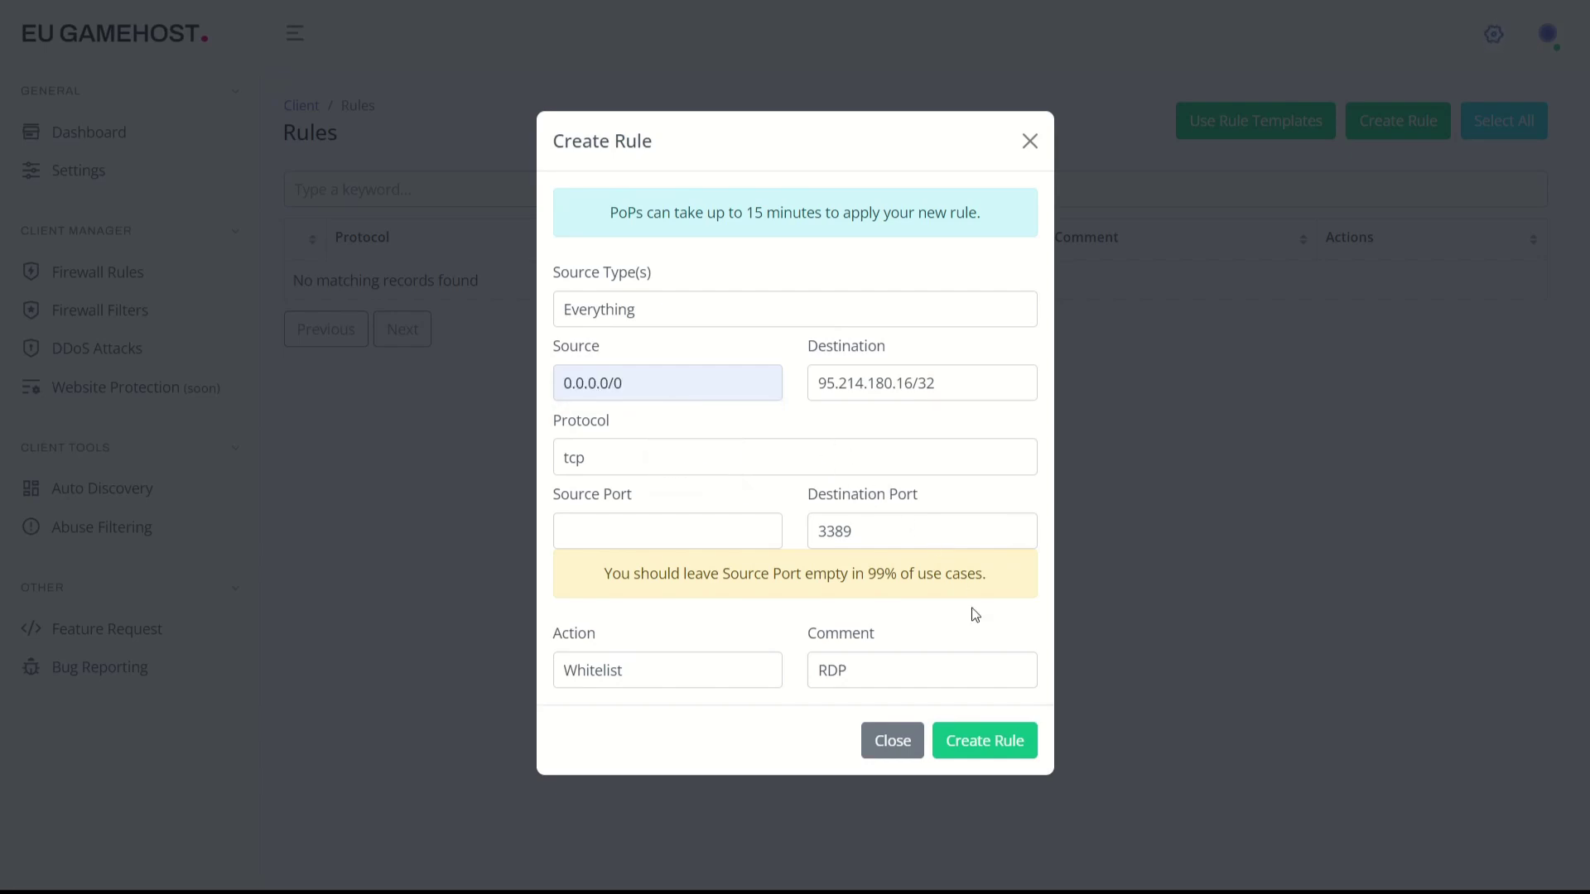
click(980, 745)
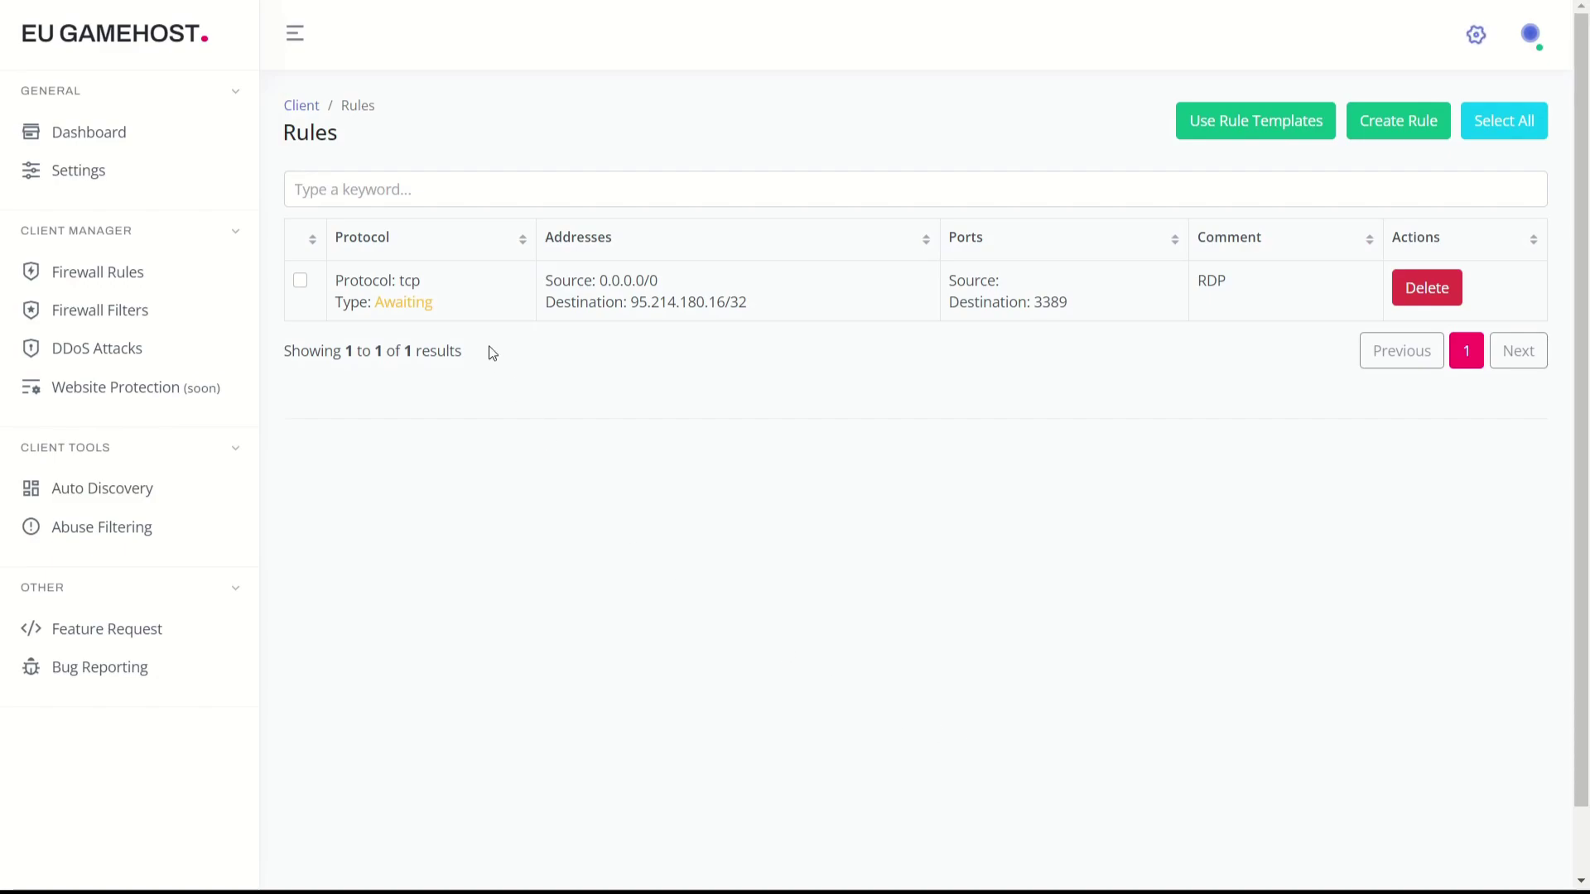
Start a new firewall filter of type TCP Service (symmetric).
click(126, 310)
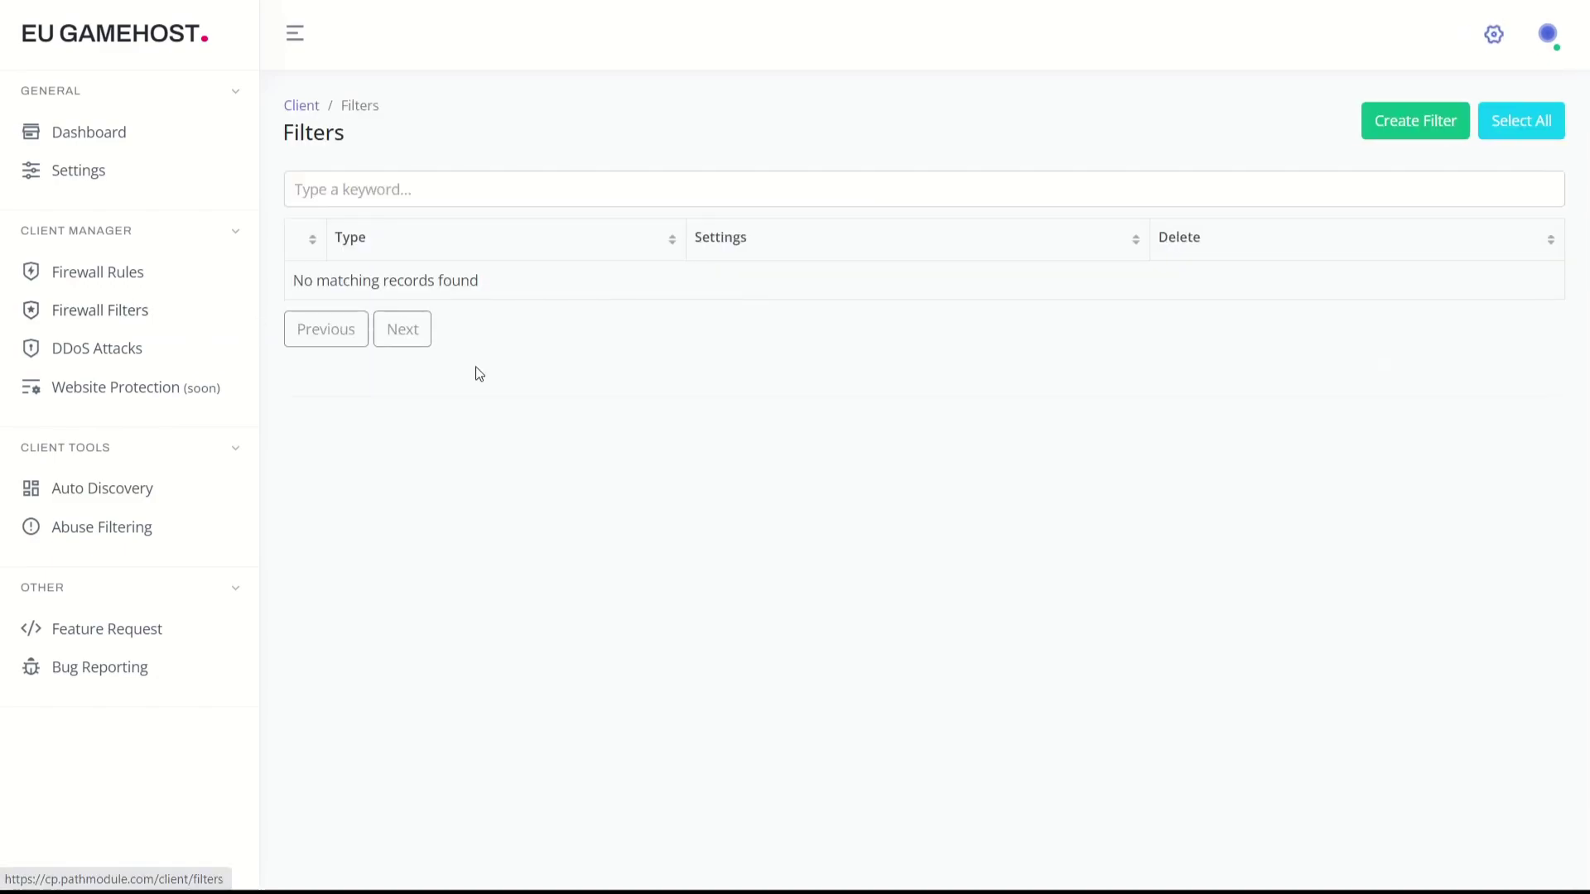
click(1429, 129)
click(607, 473)
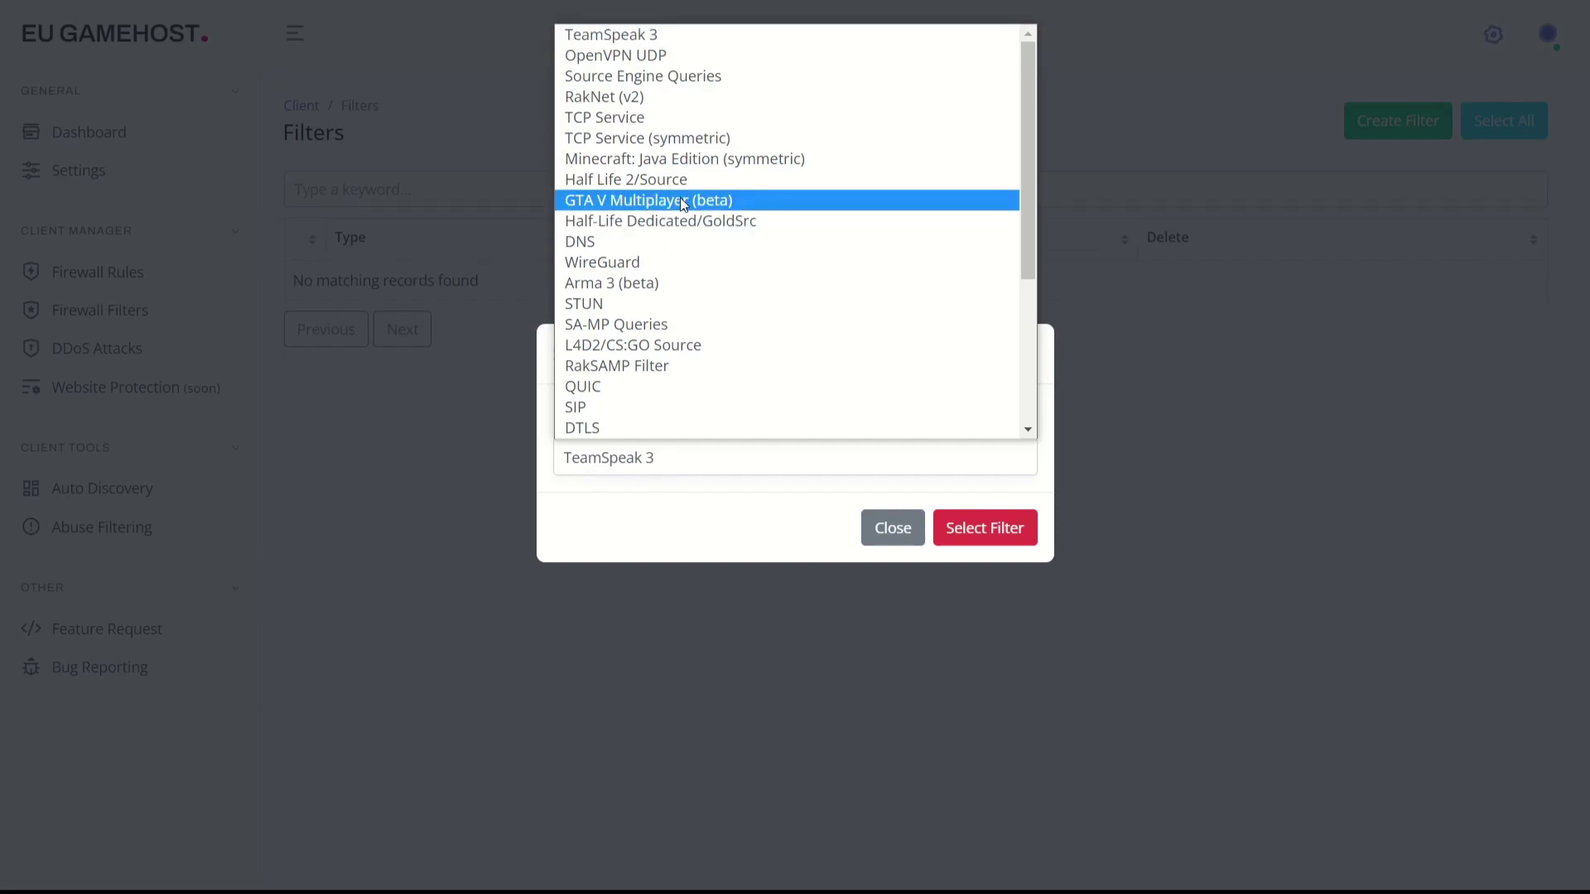
click(639, 138)
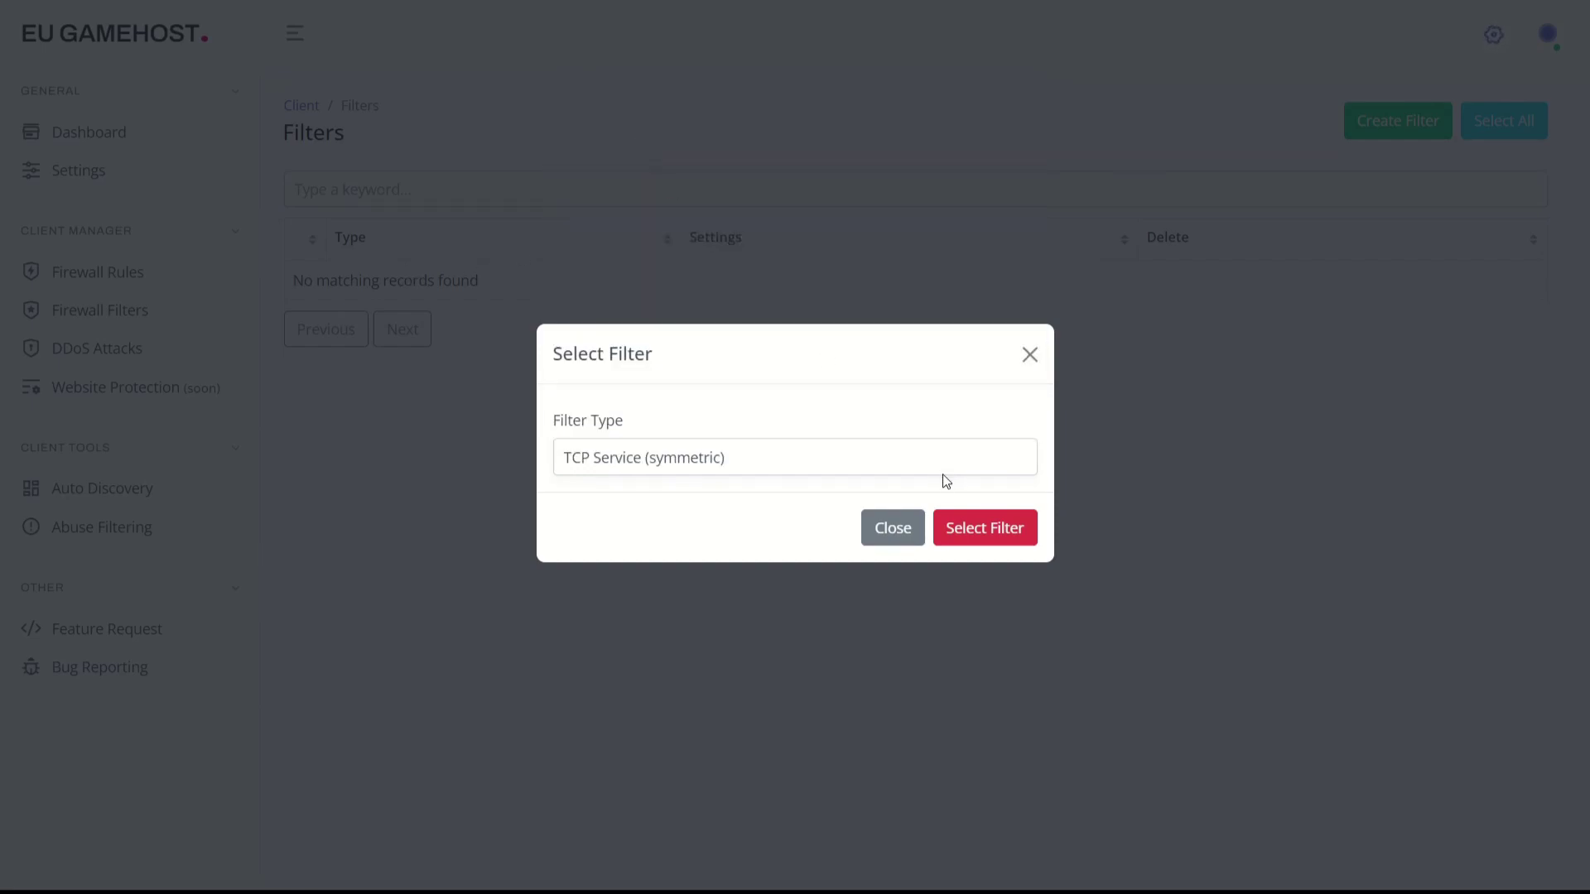
click(998, 540)
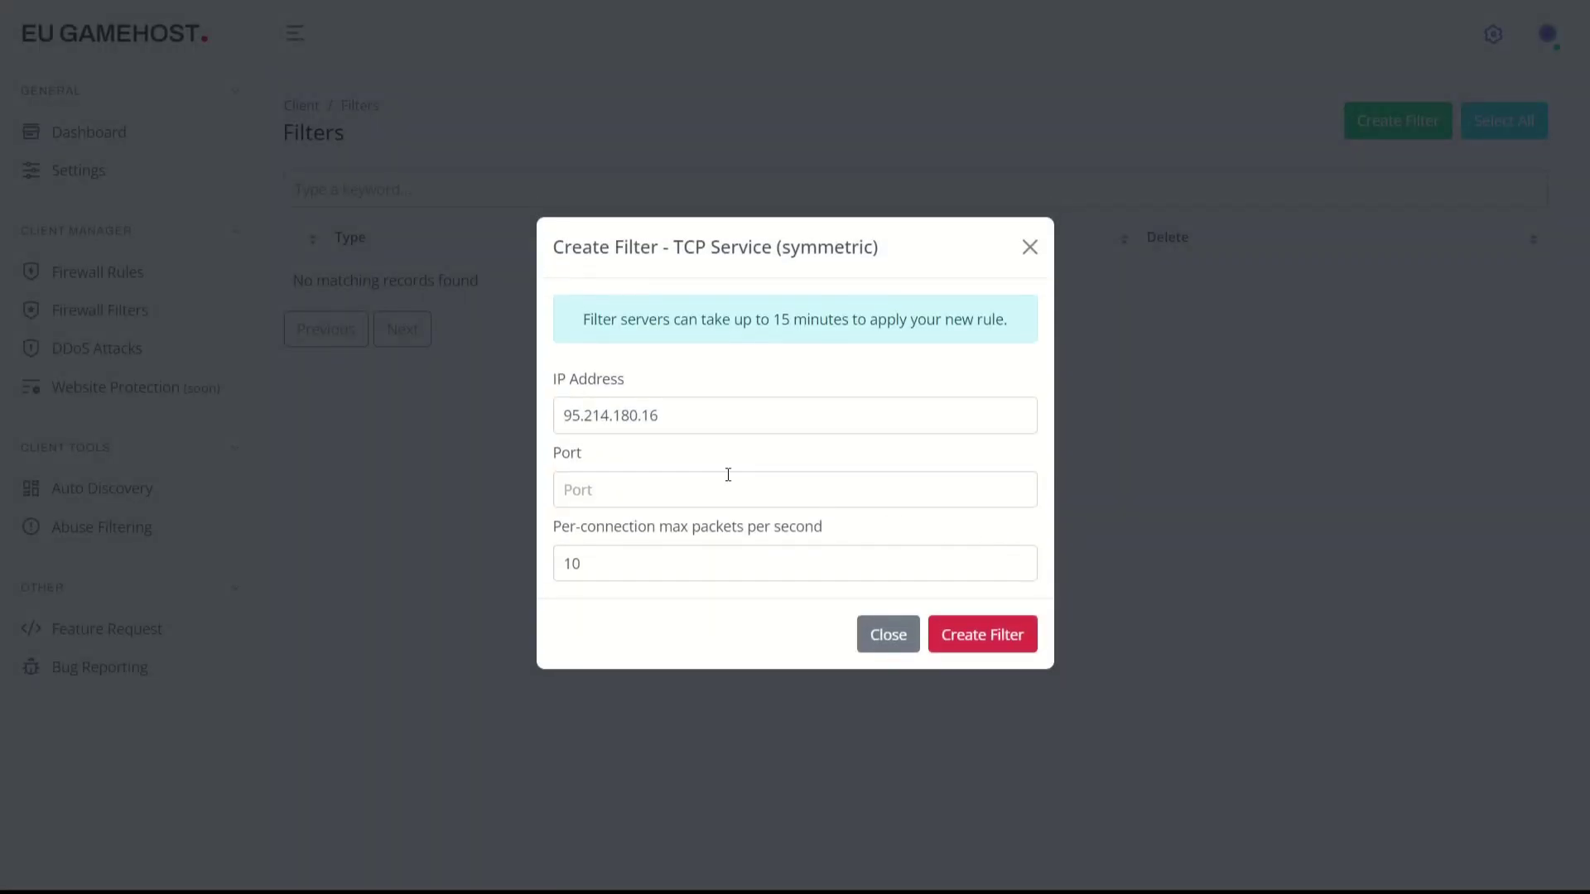
Set port 3389 with a 1000 packets-per-second limit and create the filter.
click(625, 482)
text(3389)
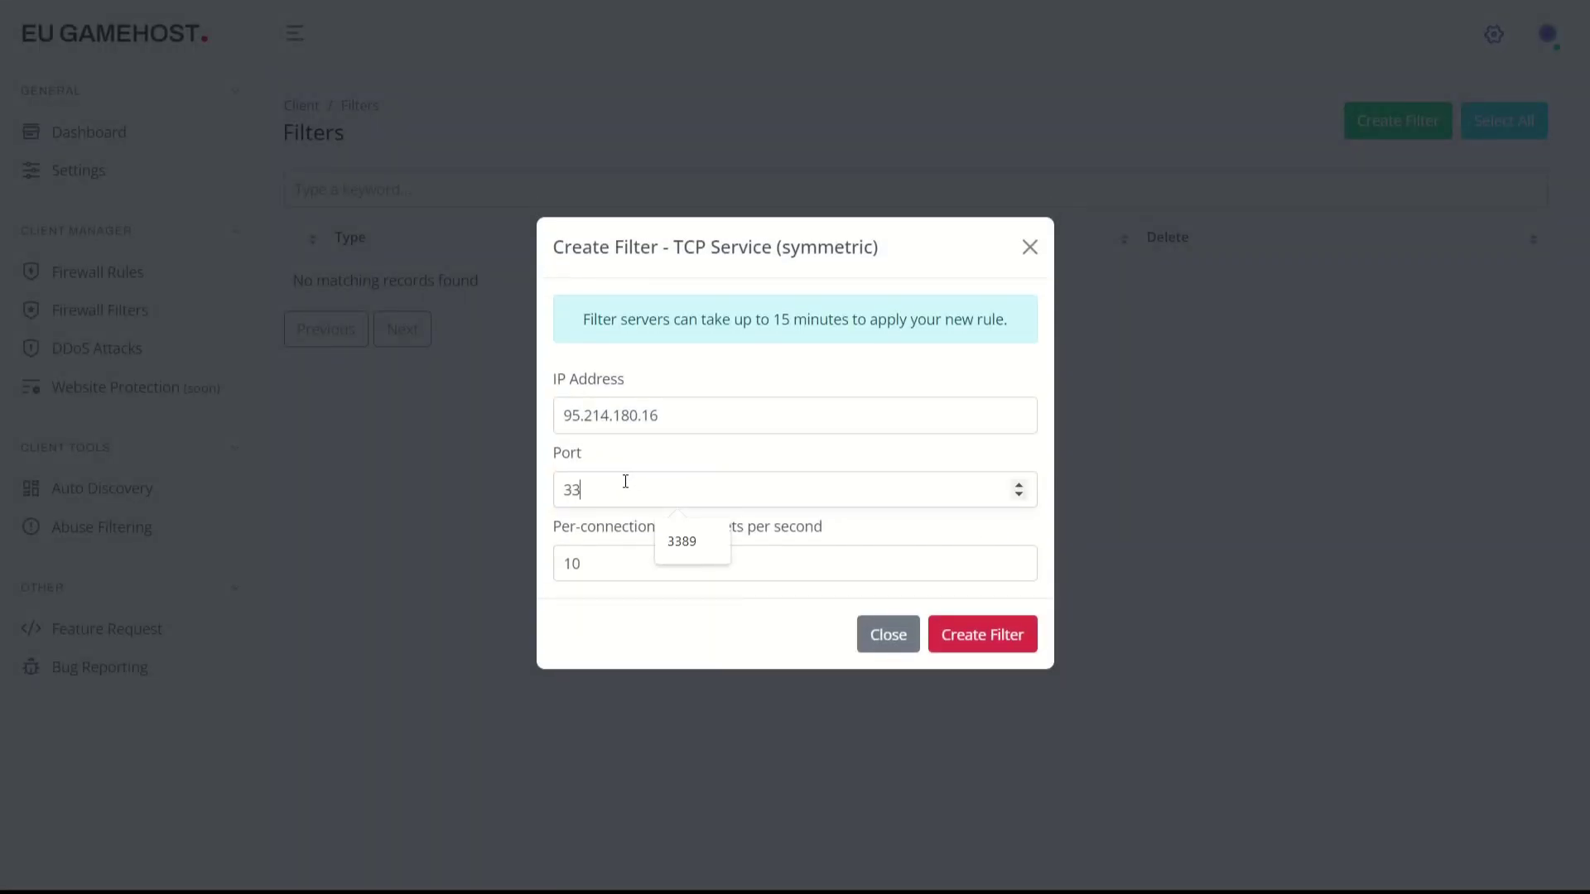
click(645, 564)
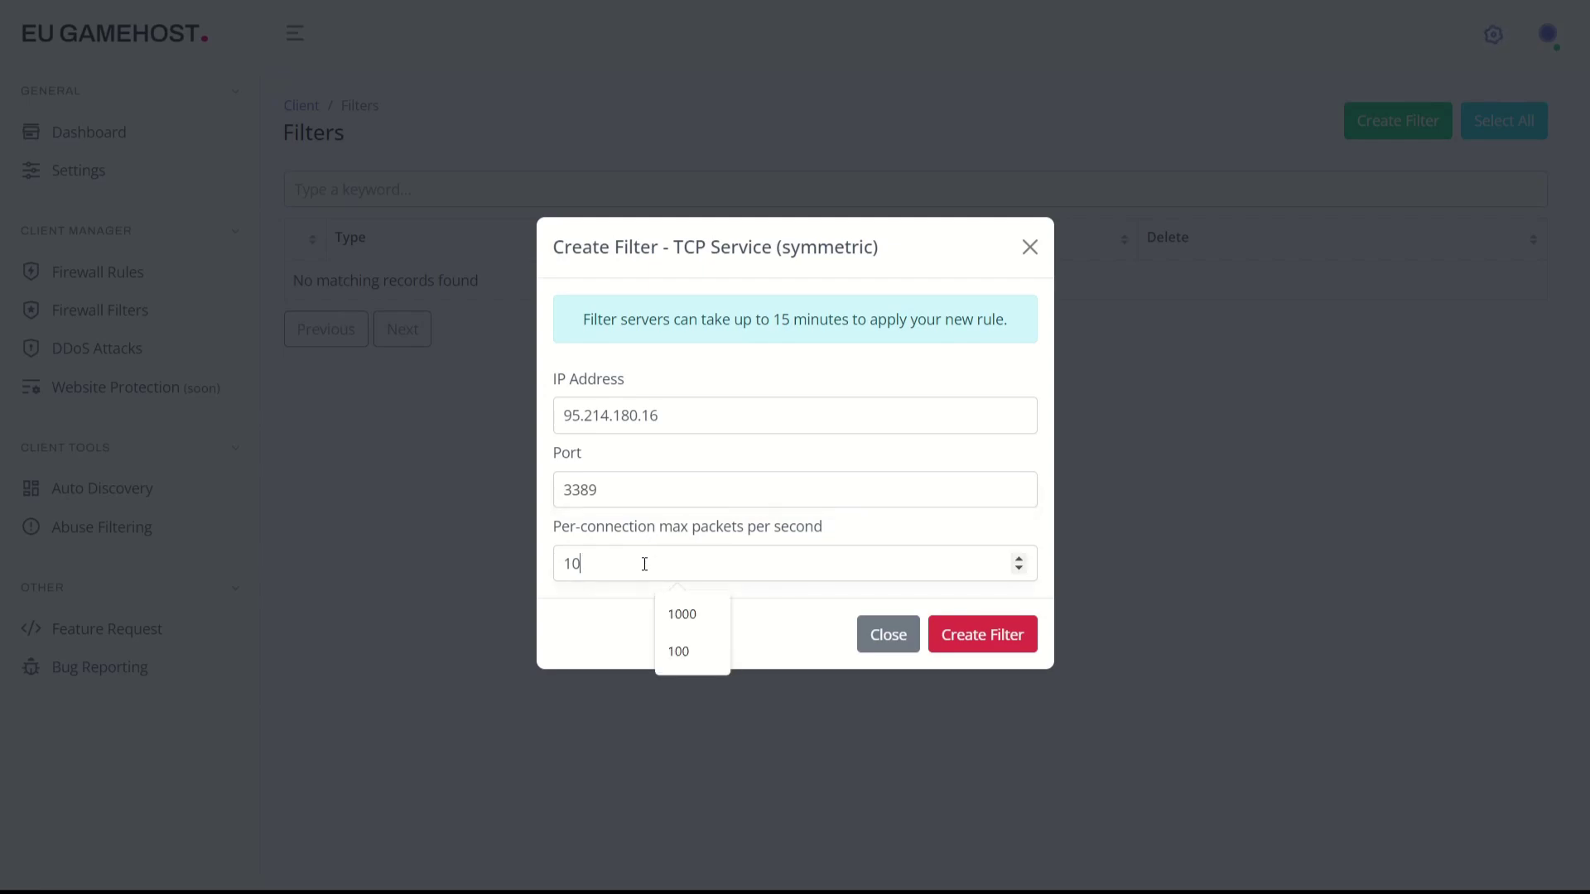
text(00)
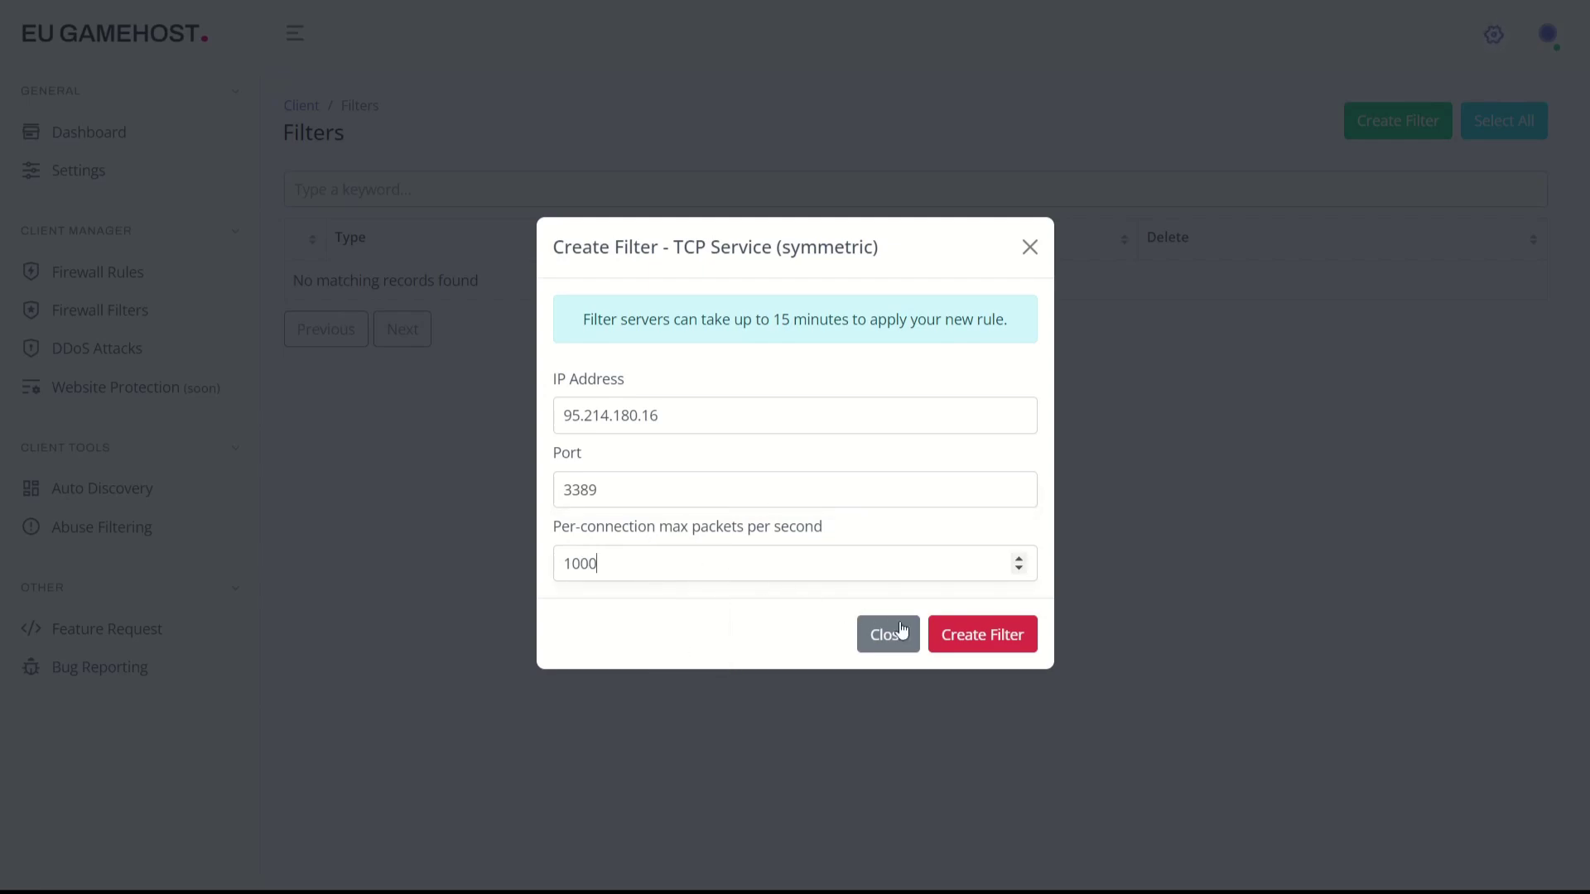
click(1003, 654)
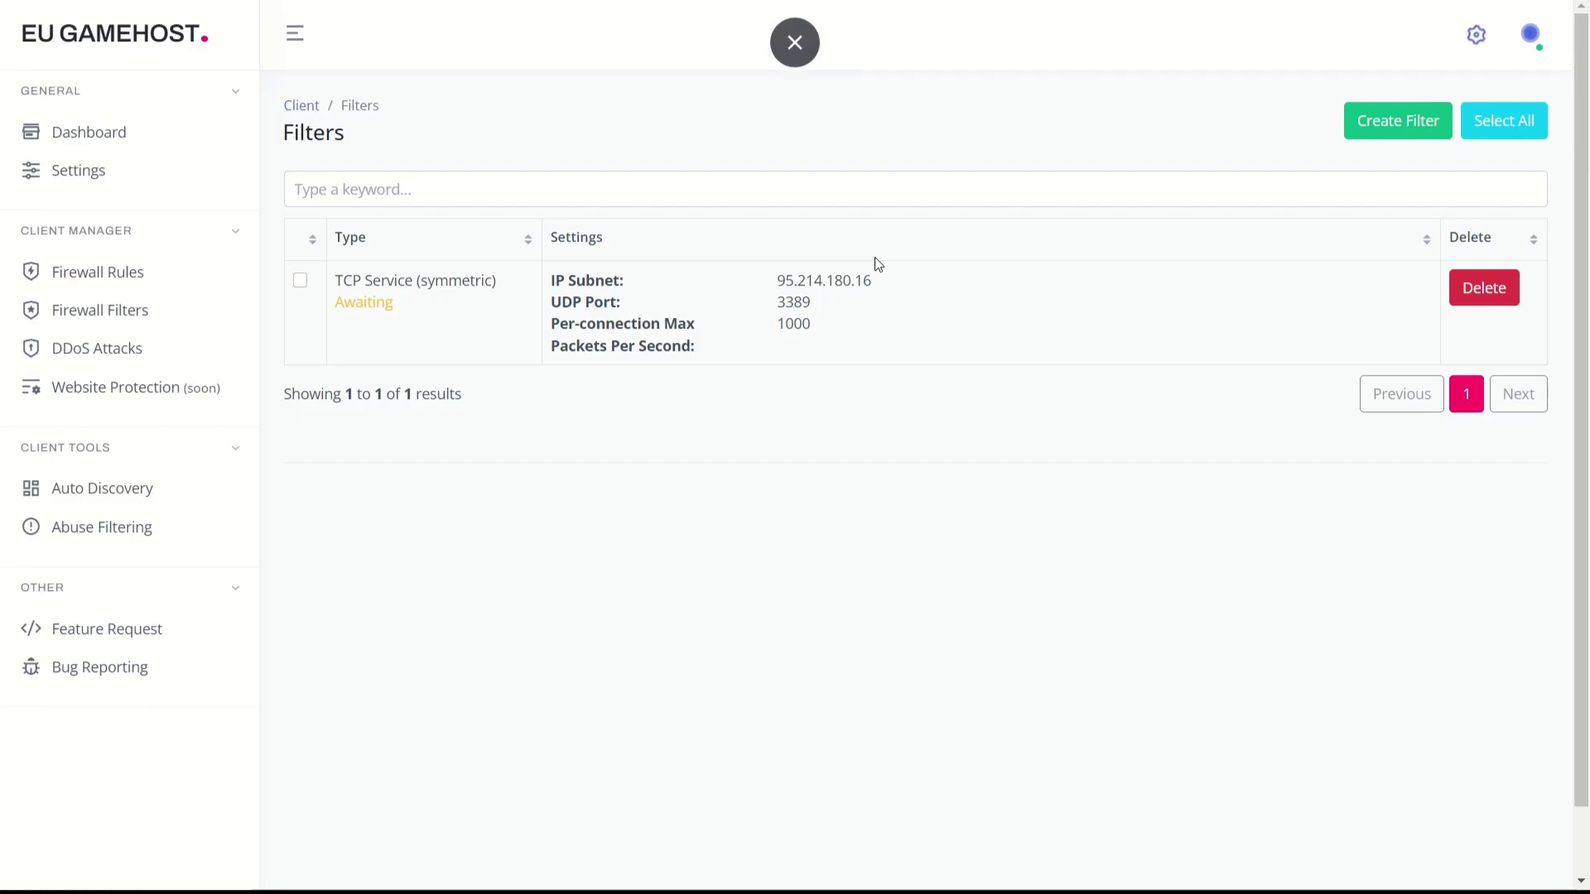
key(F11)
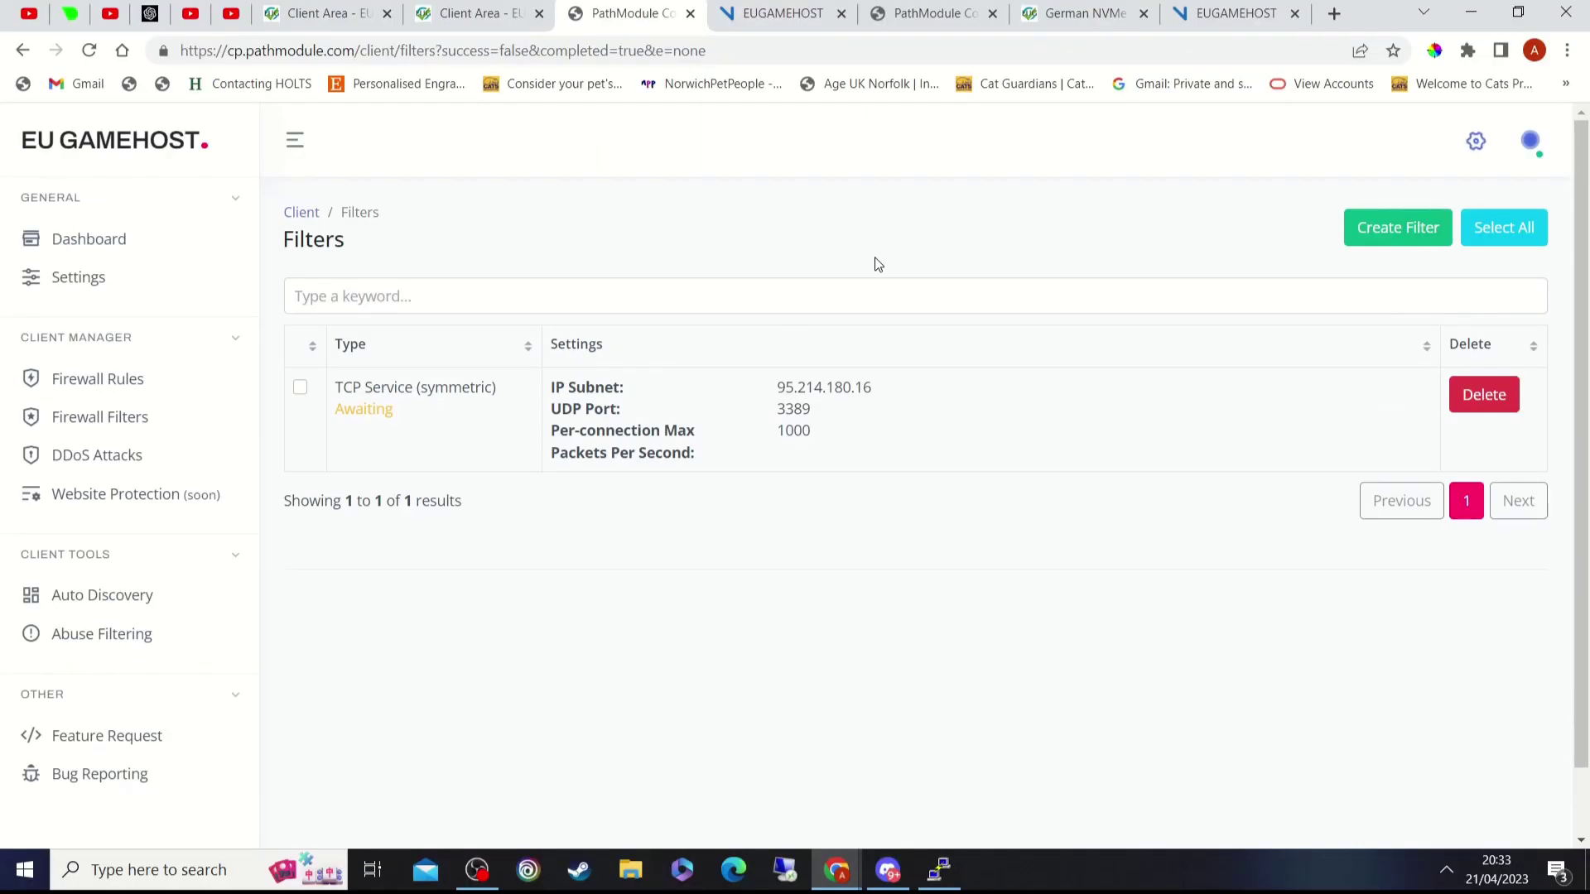
Back in the VPS panel, enable VNC access from the Windows VM's Options tab.
click(777, 20)
key(F11)
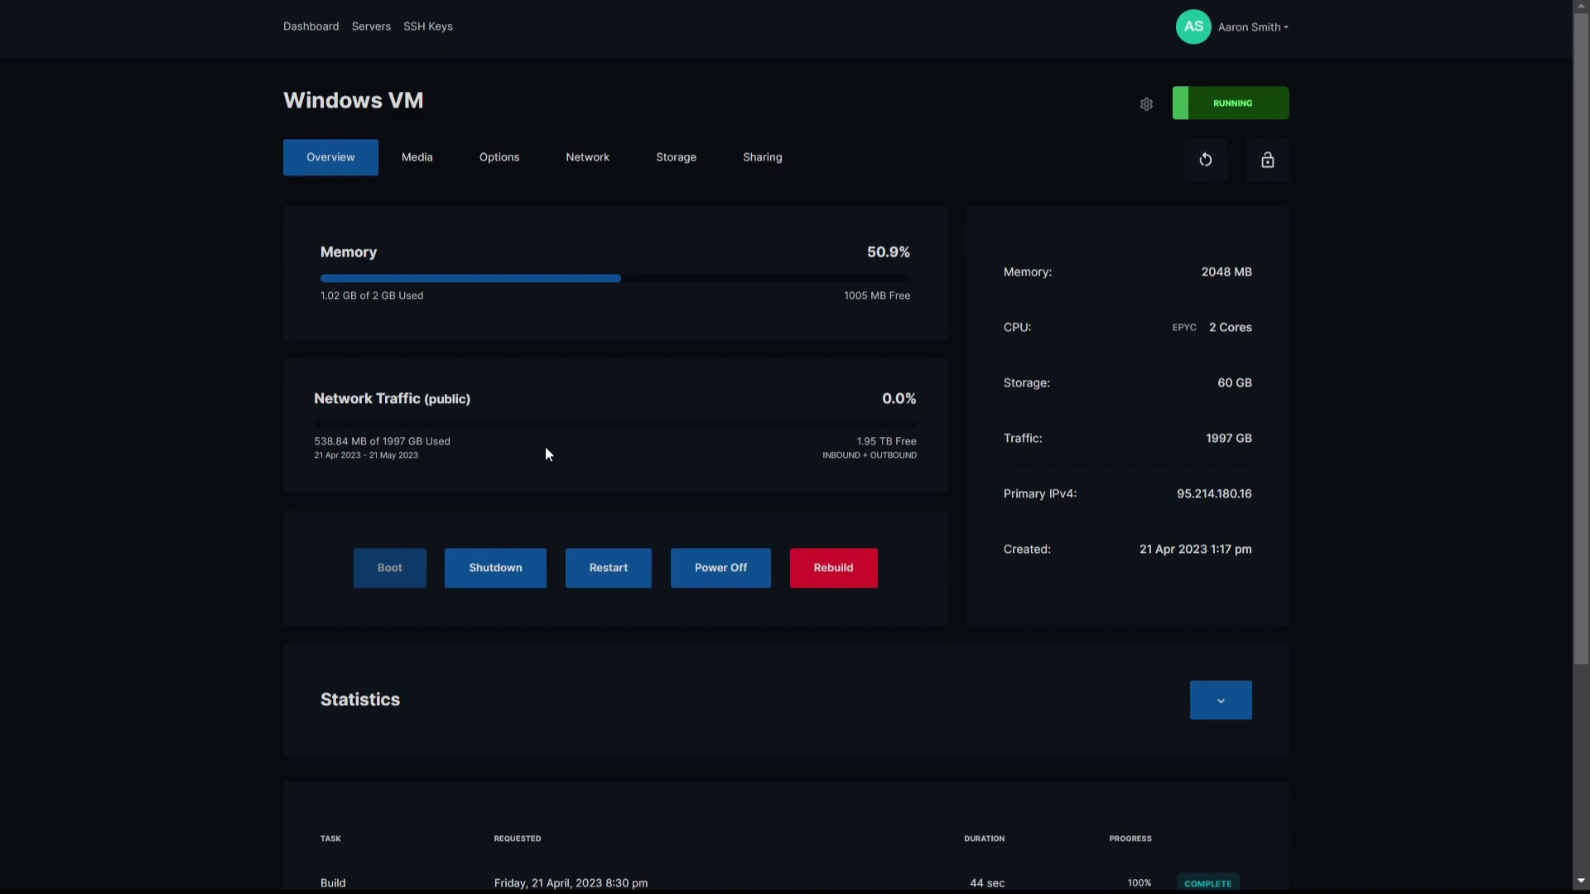
scroll(547, 454, down, 3)
scroll(547, 453, up, 3)
click(424, 162)
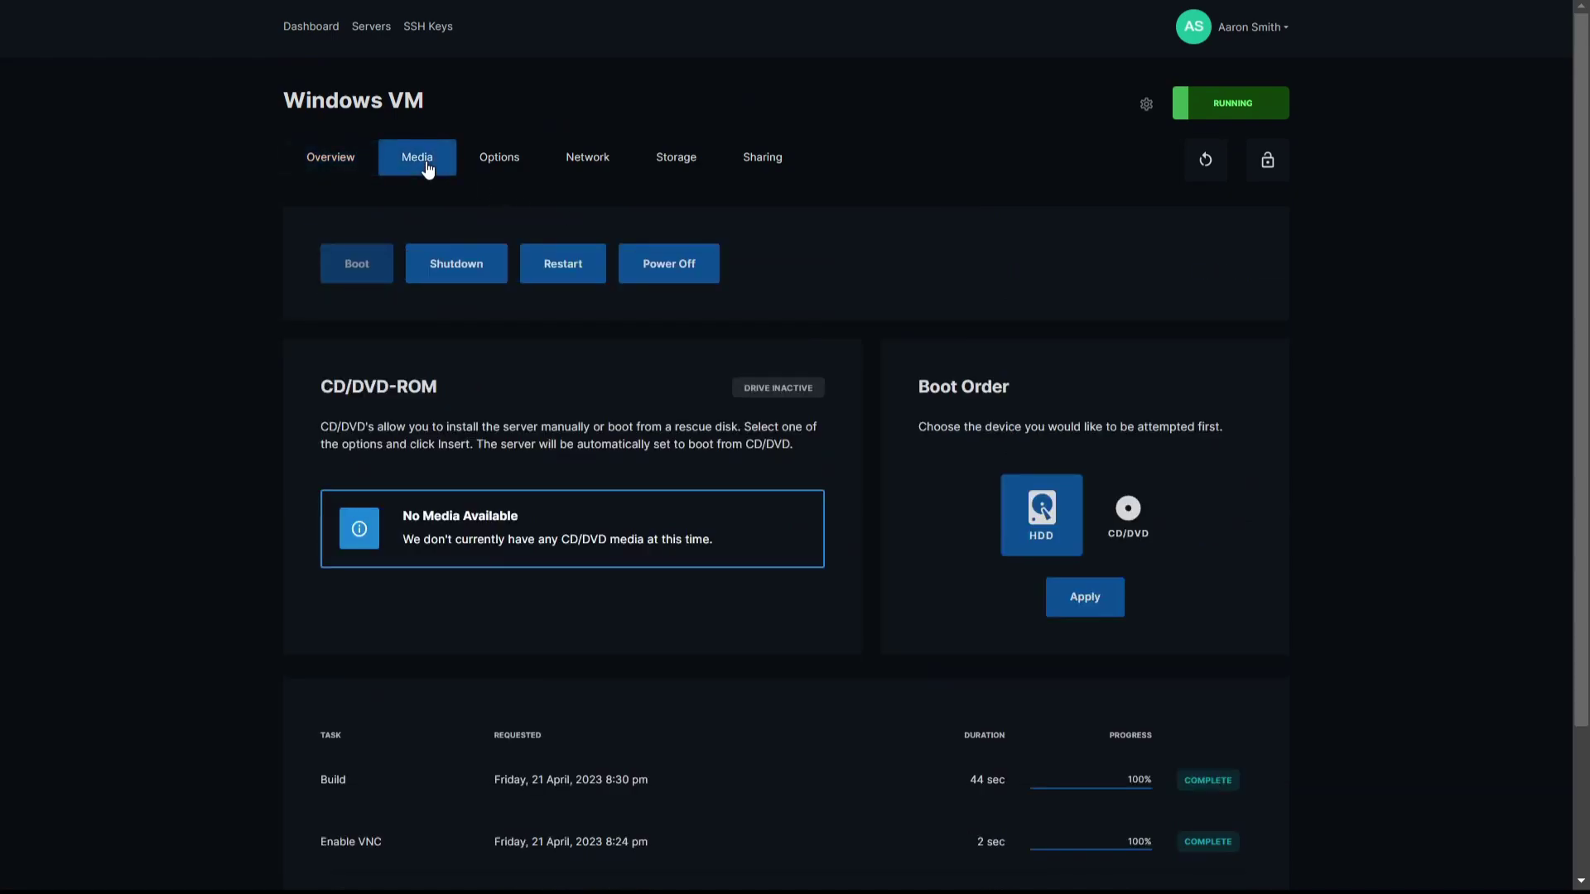
click(493, 160)
click(428, 511)
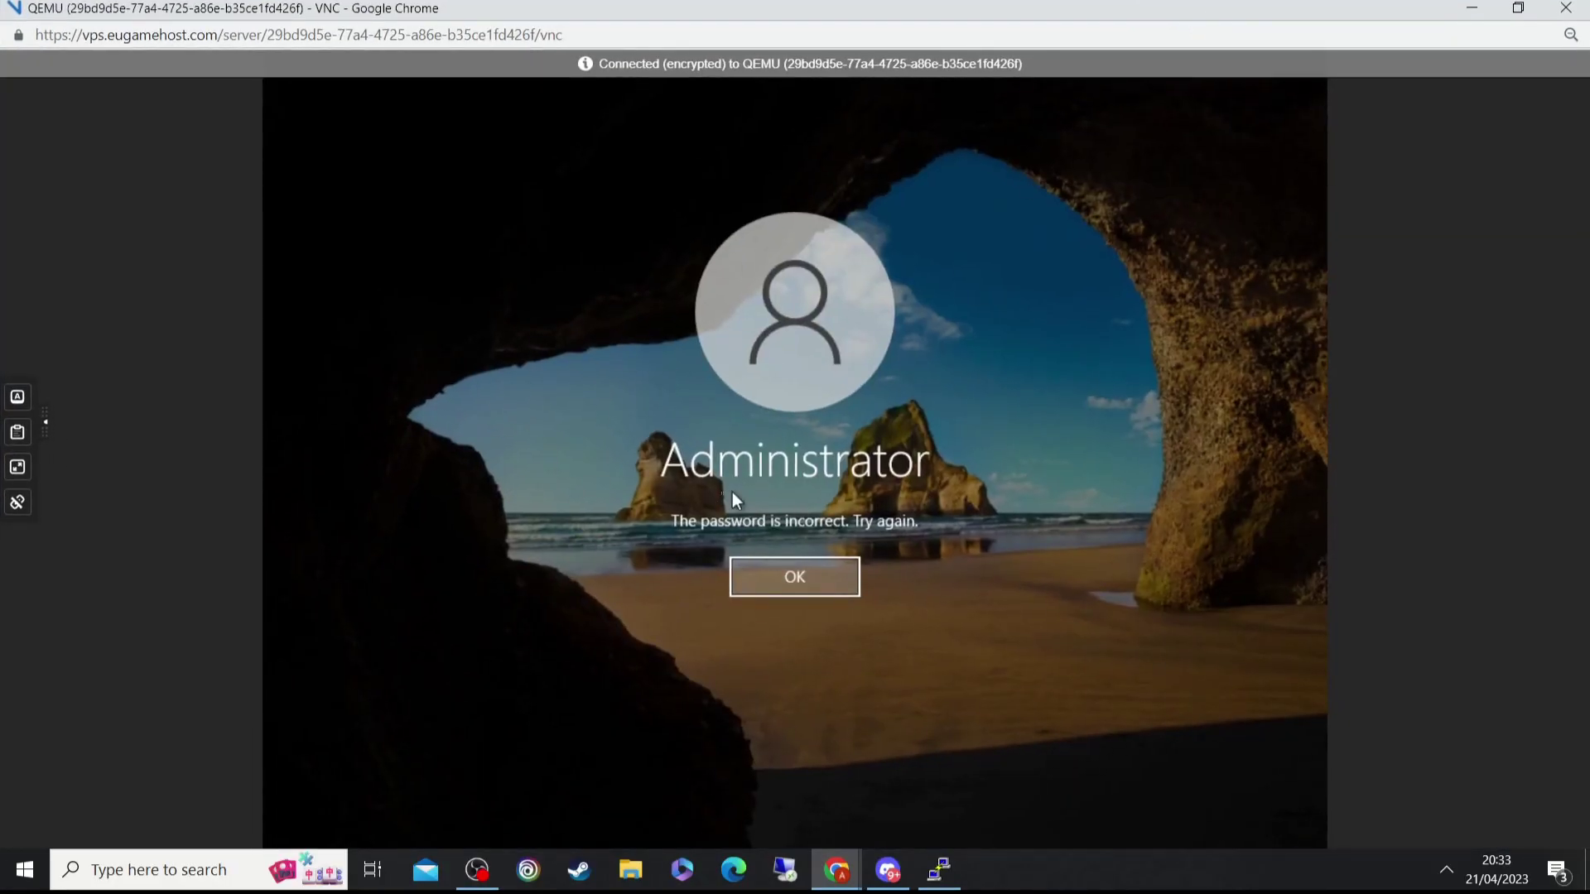
Dismiss the incorrect-password notice and bring the VPS panel's Options page back up.
key(Return)
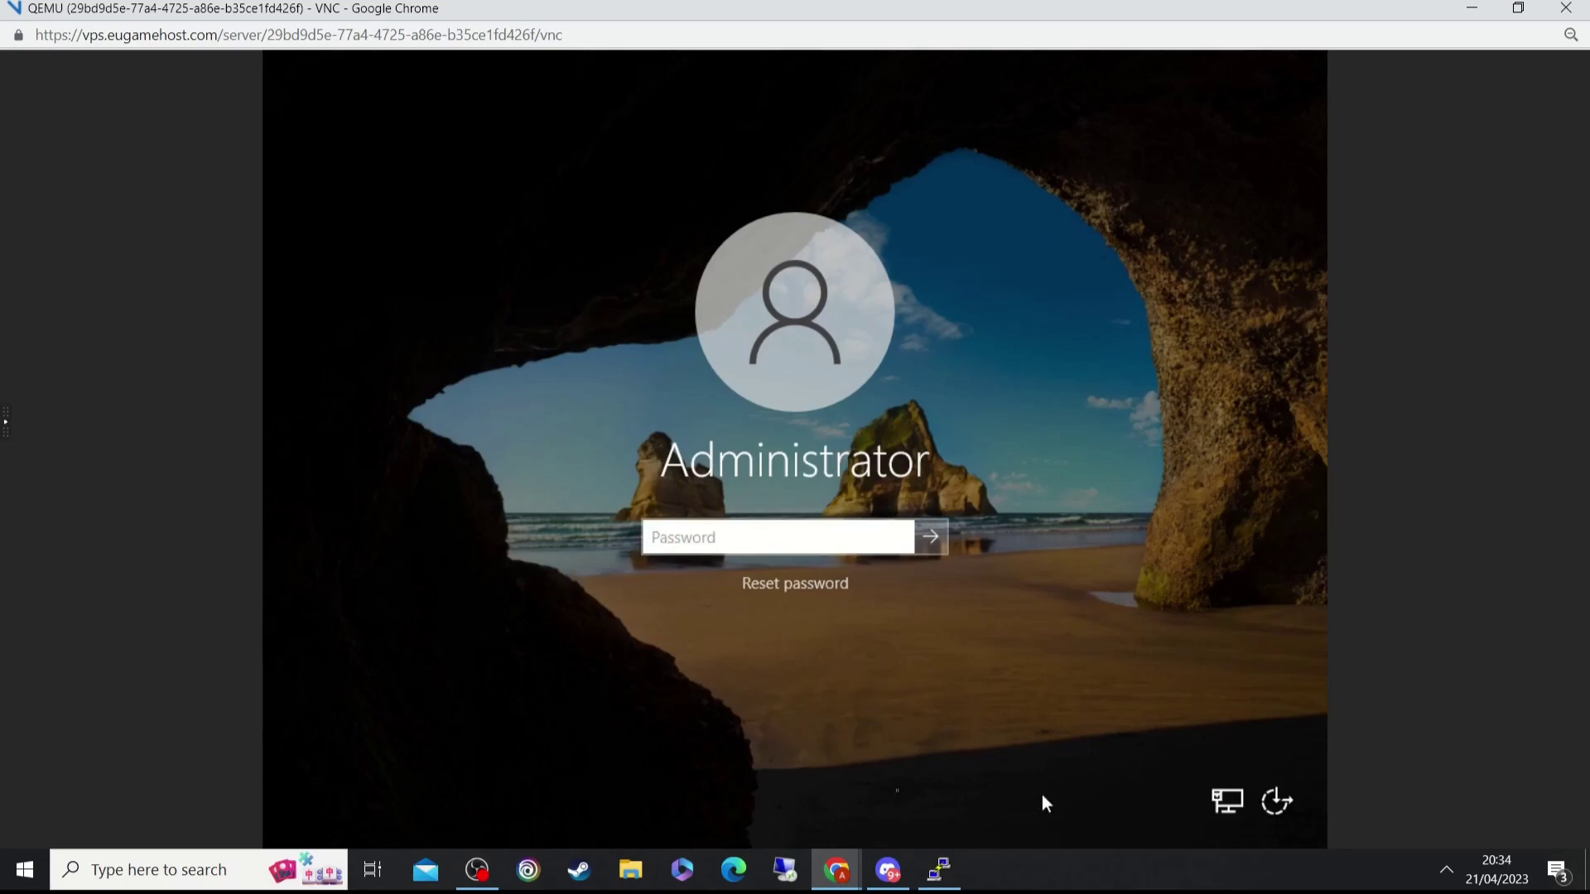
click(860, 881)
click(682, 810)
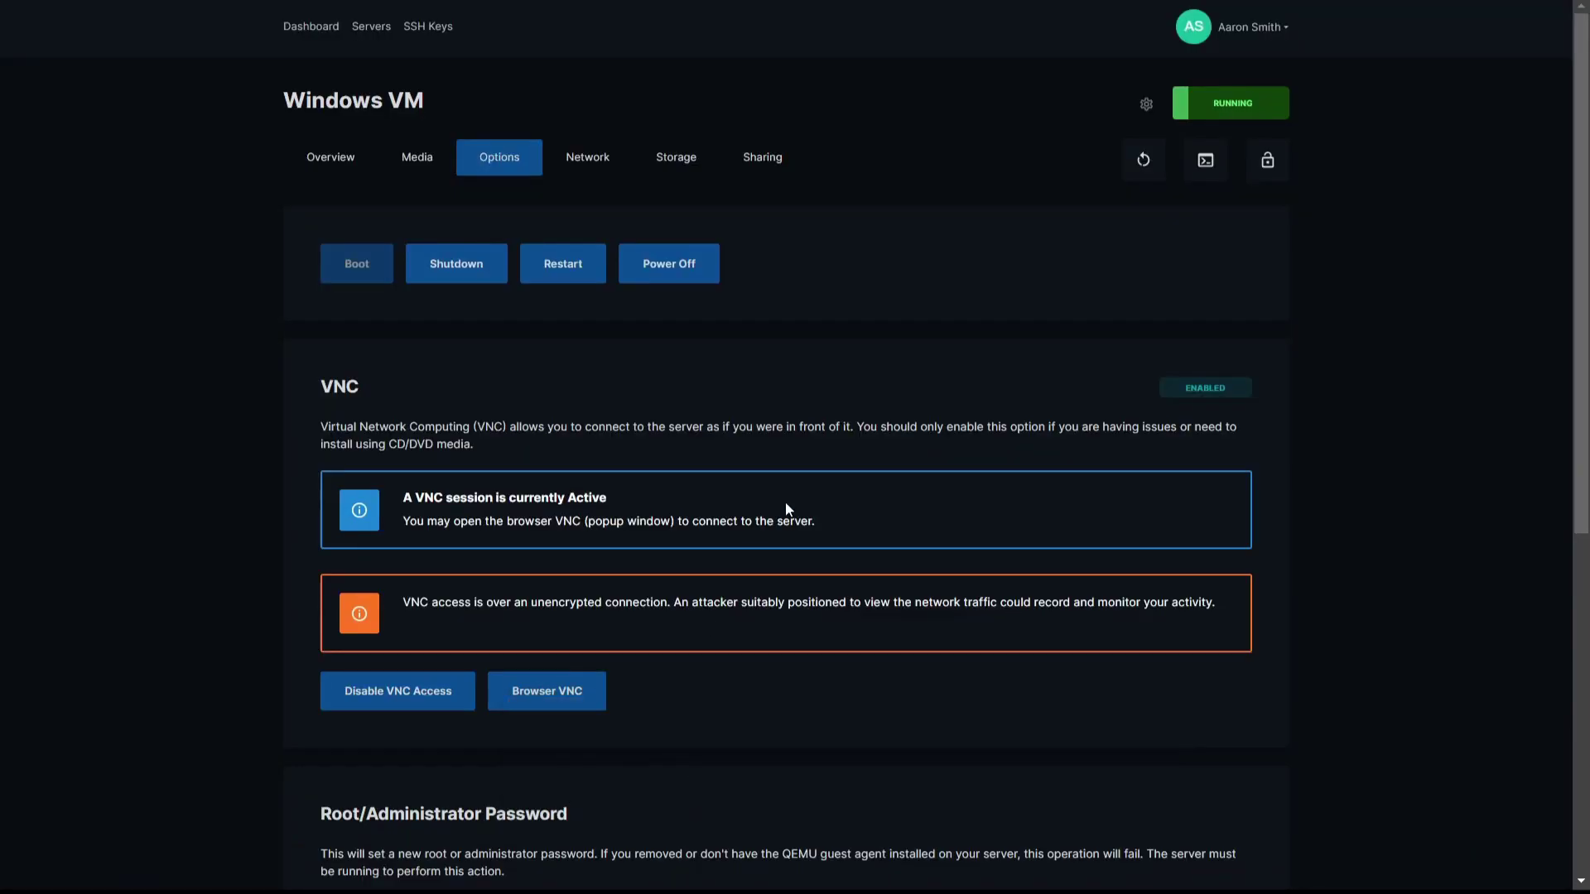
key(F11)
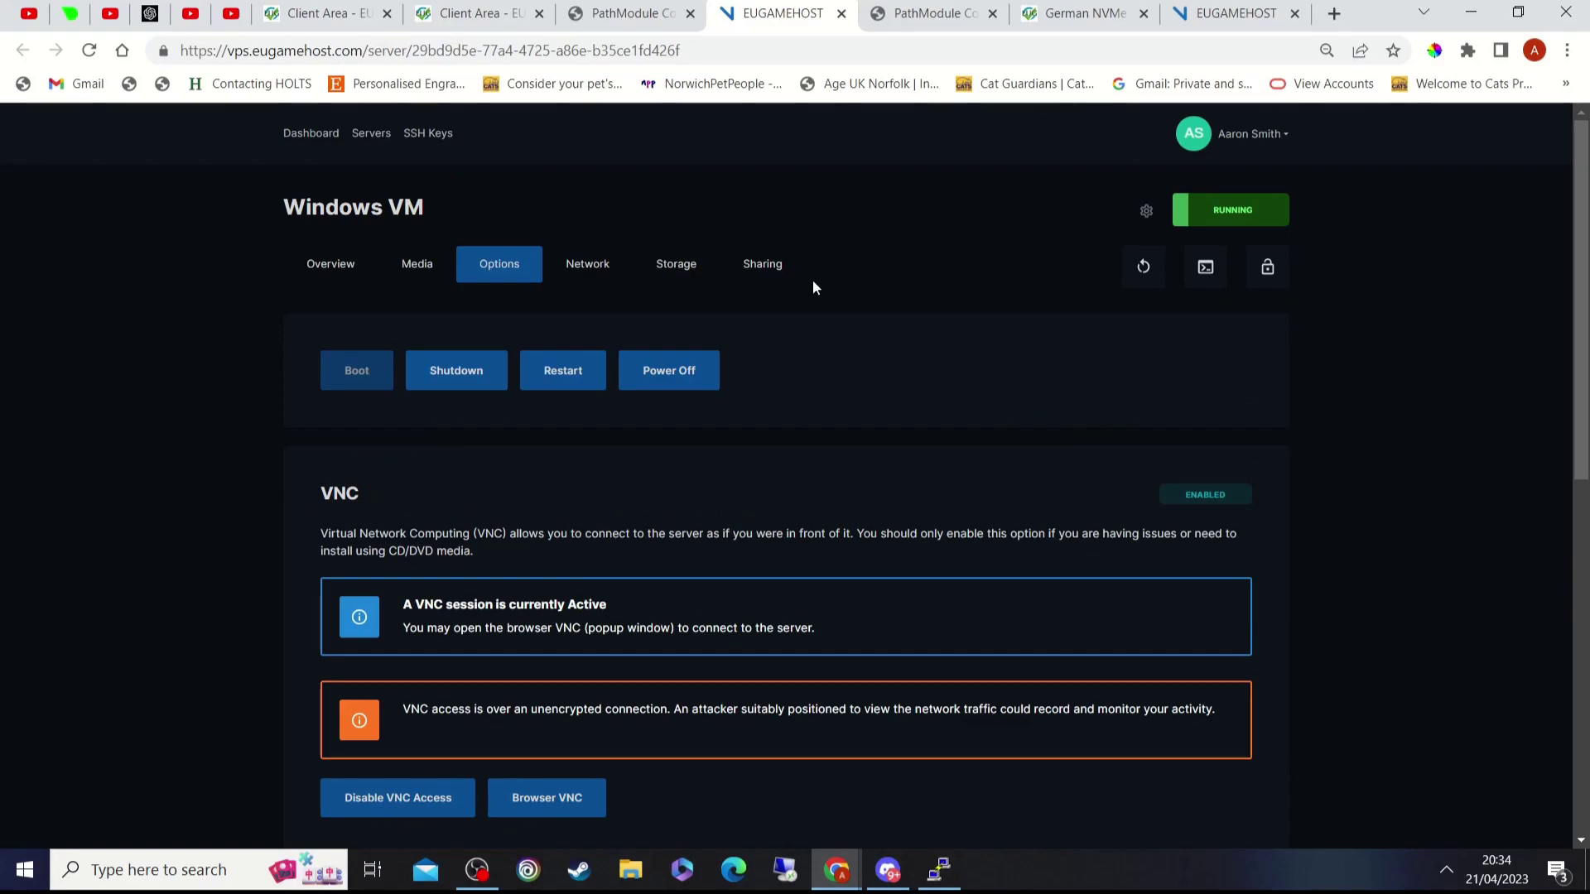
key(alt+Tab)
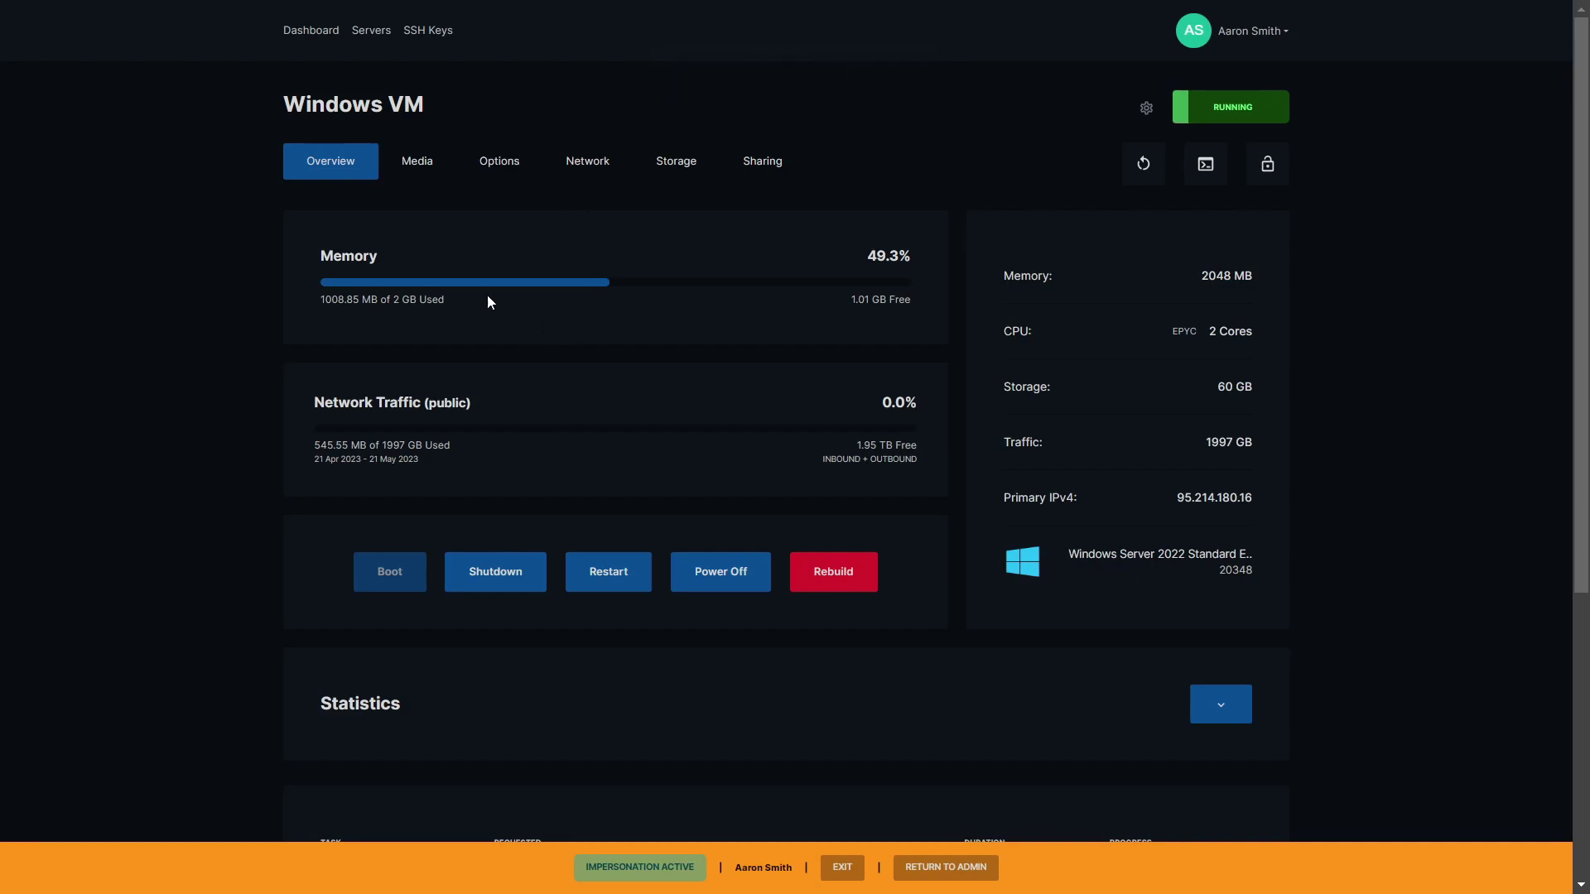
click(499, 166)
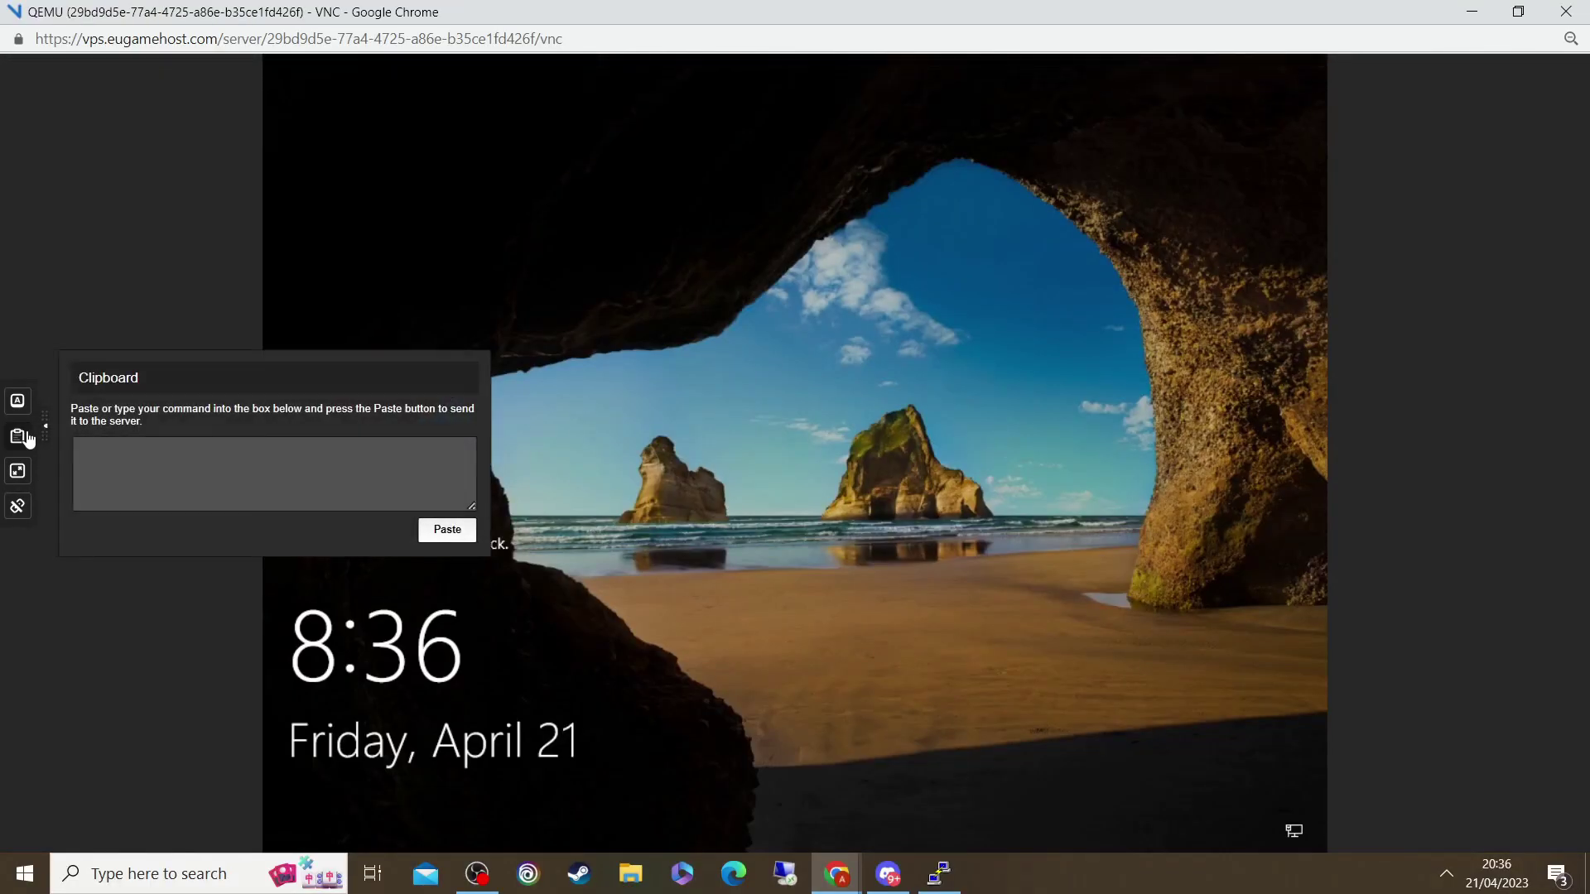
Send Ctrl+Alt+Del in the VNC console and sign in with the pasted administrator password.
click(17, 401)
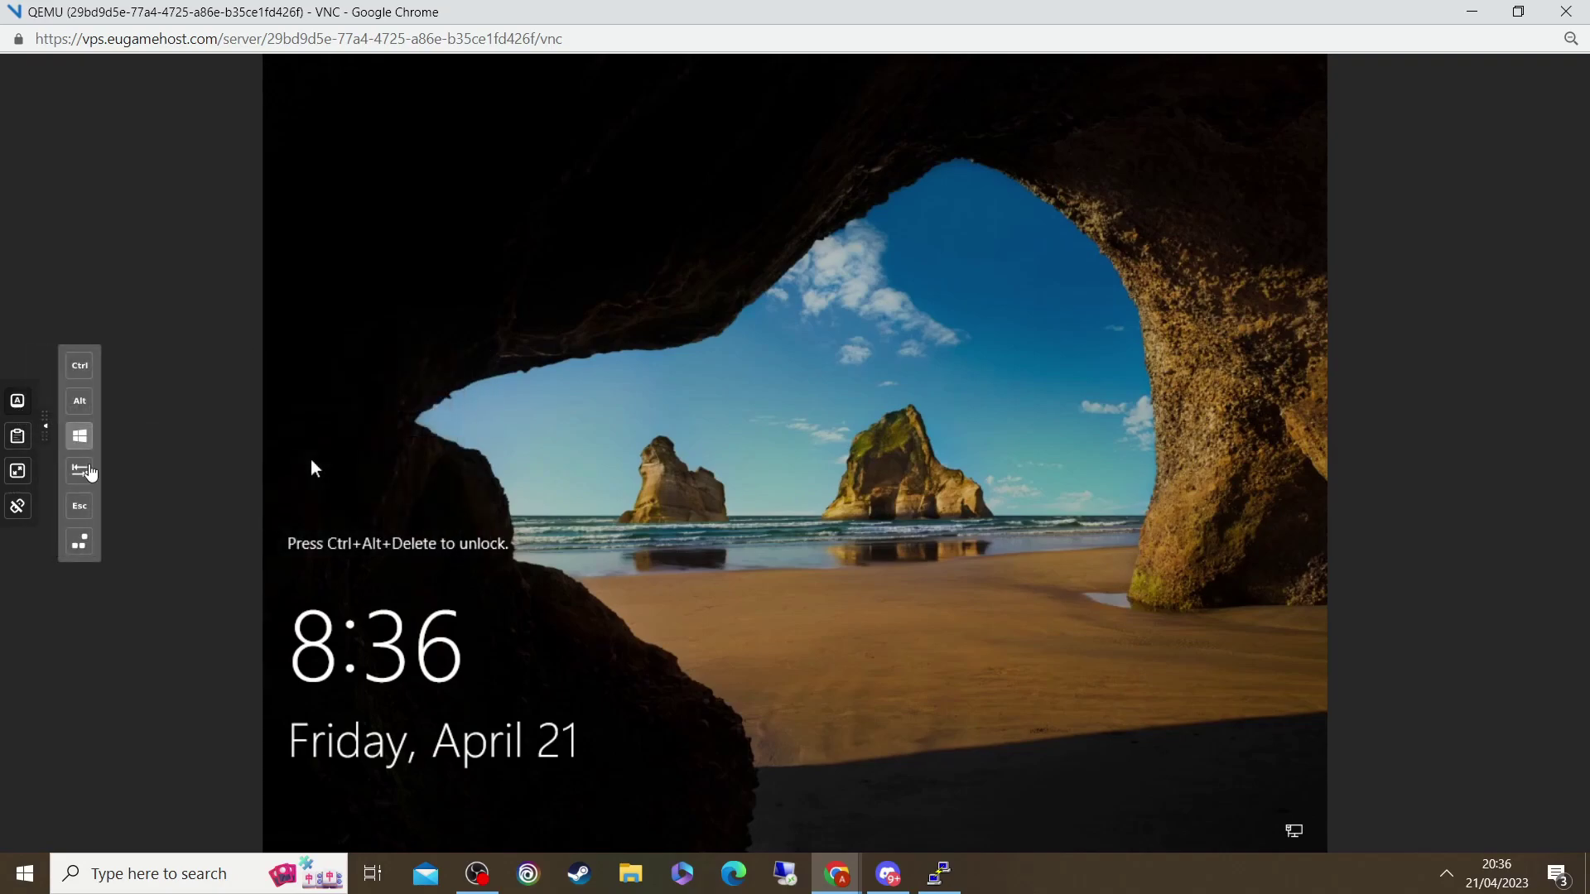
click(80, 542)
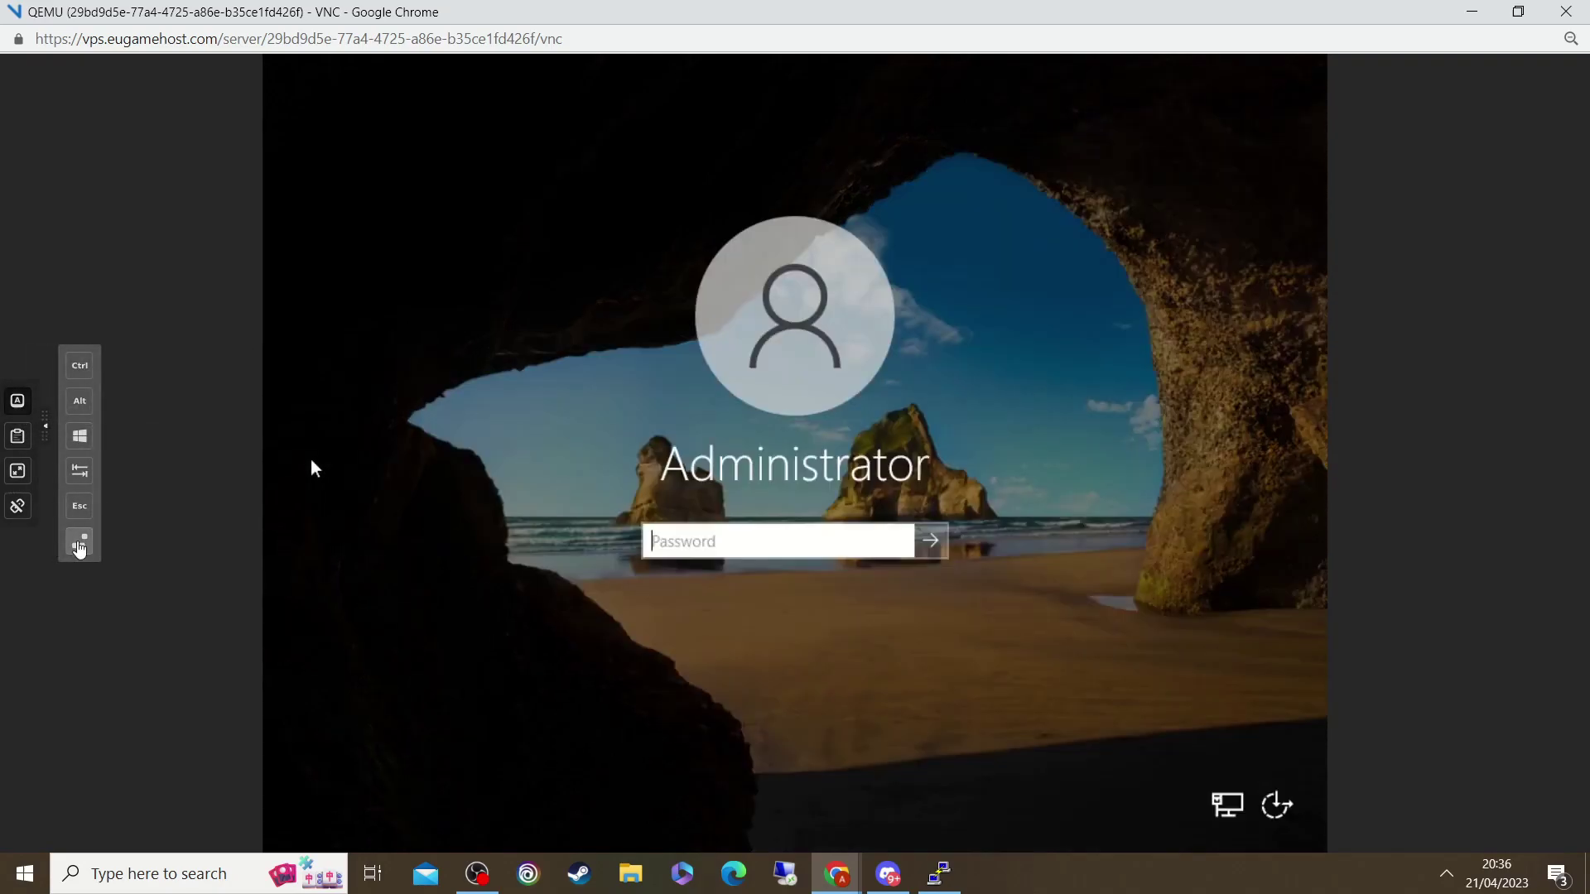
click(18, 435)
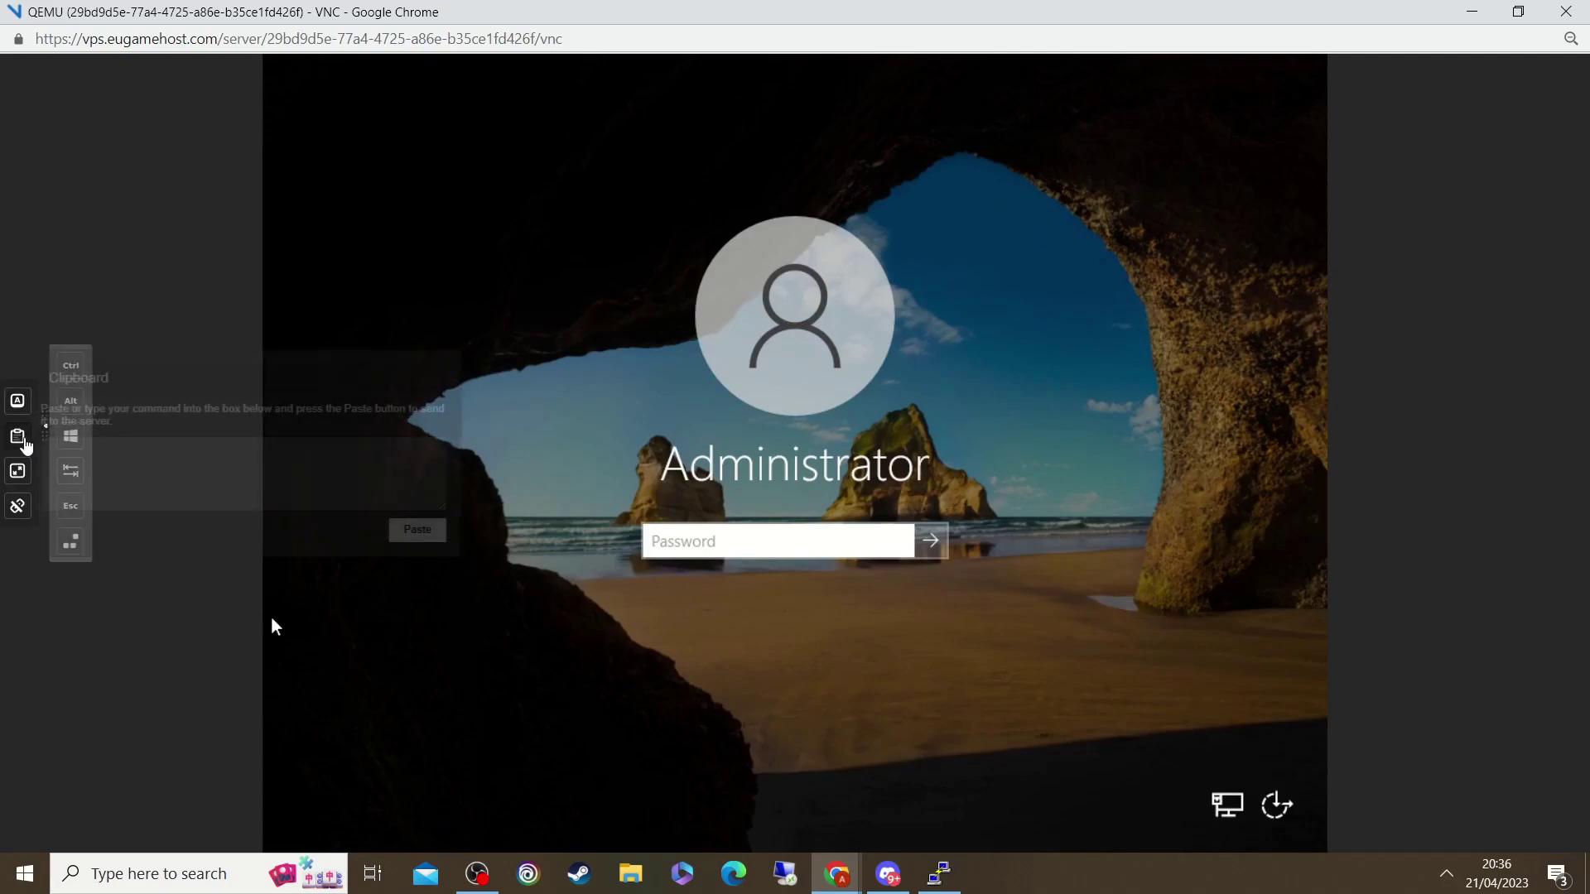
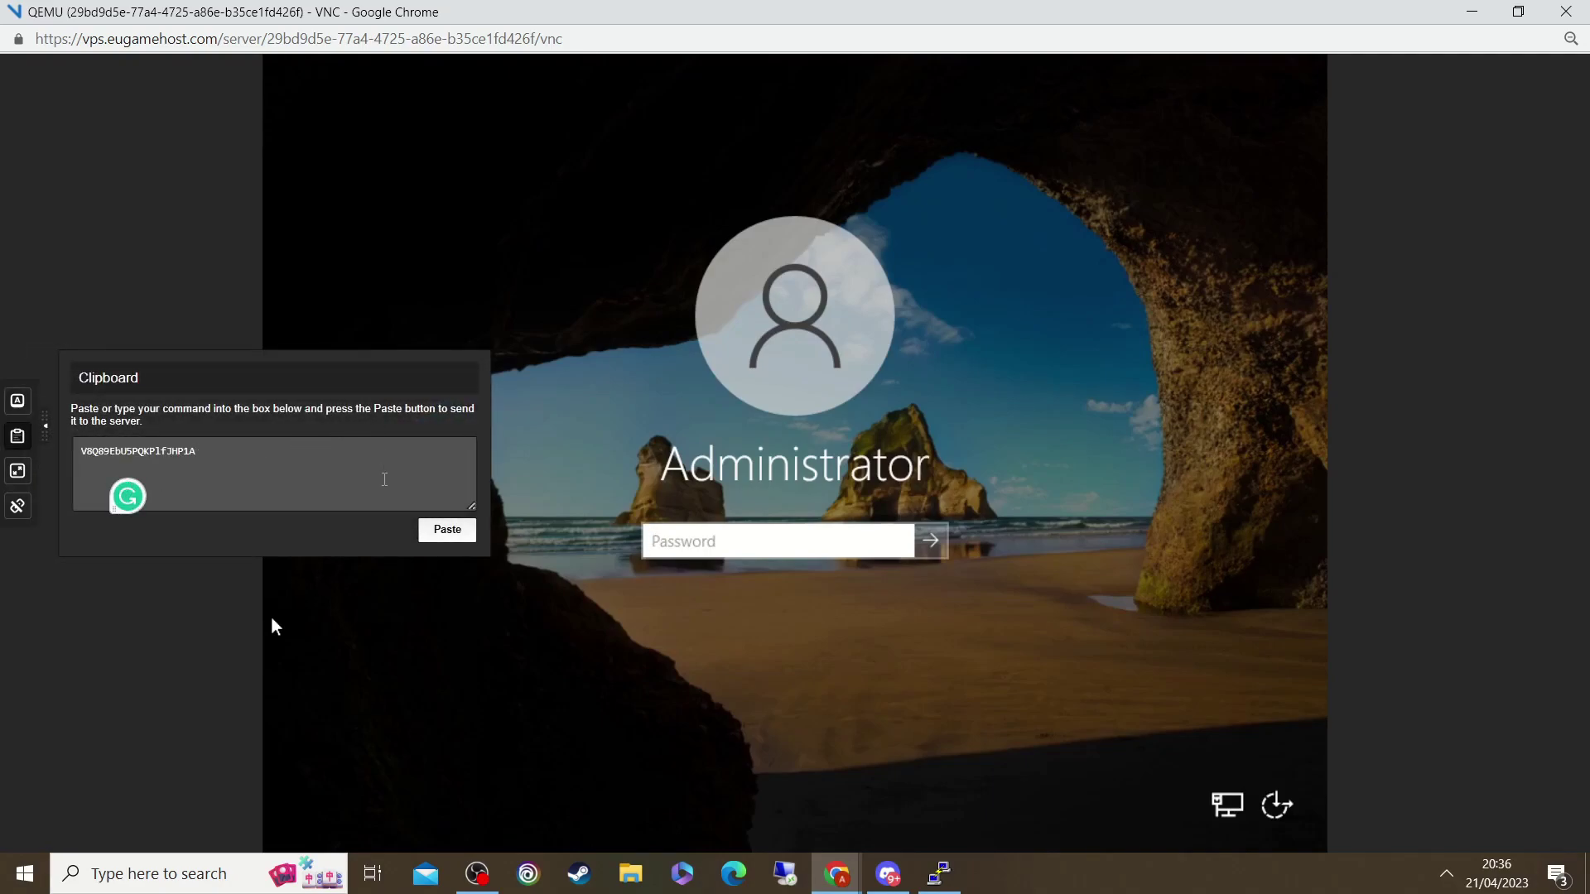
click(437, 536)
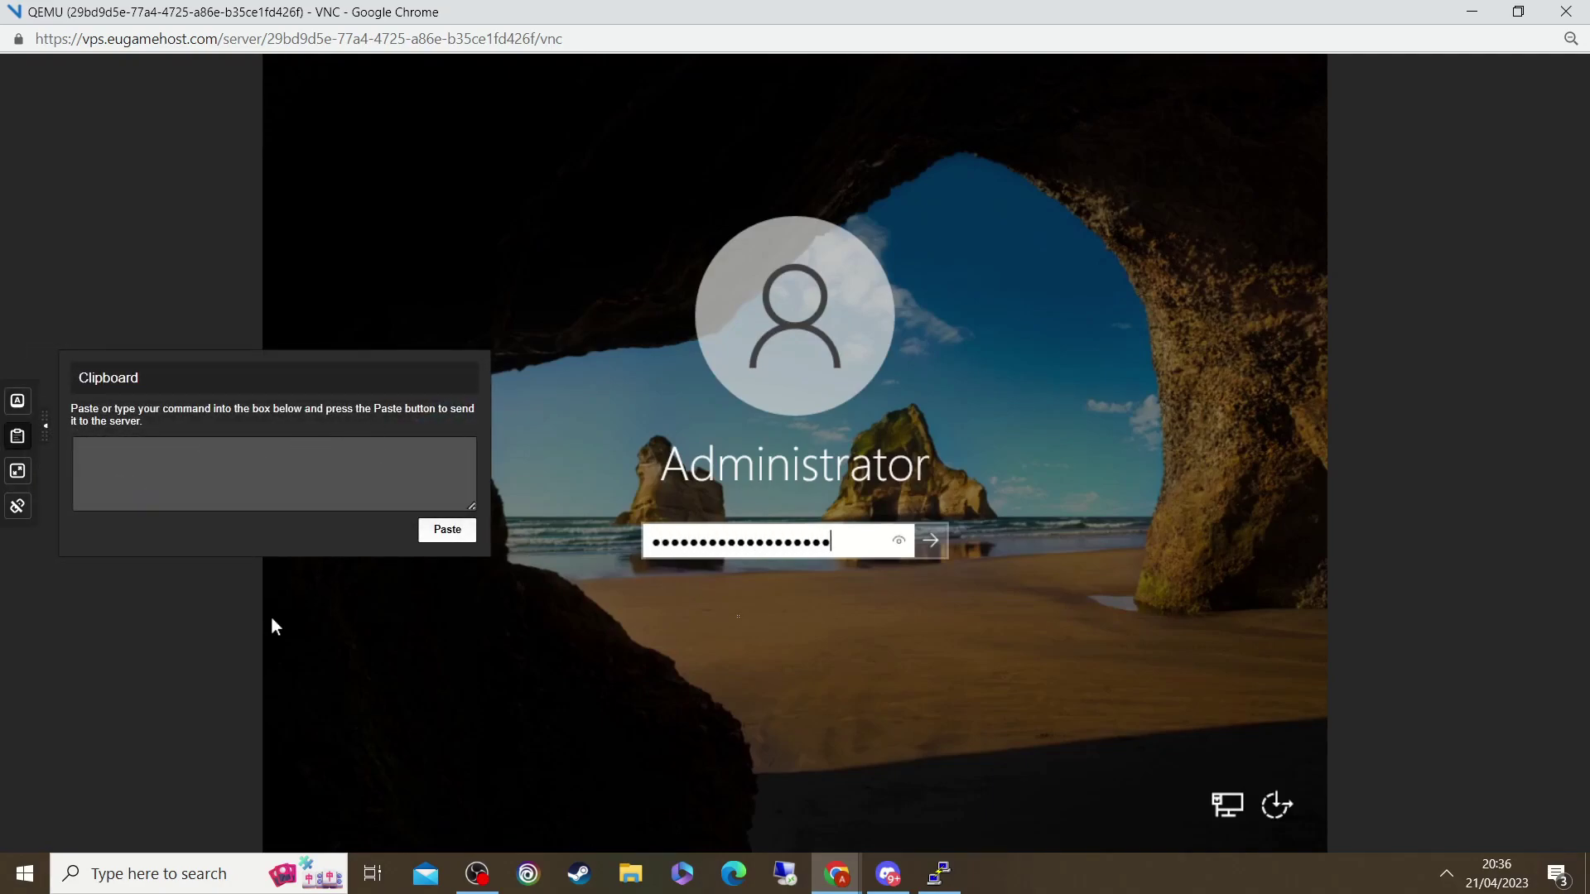
key(Return)
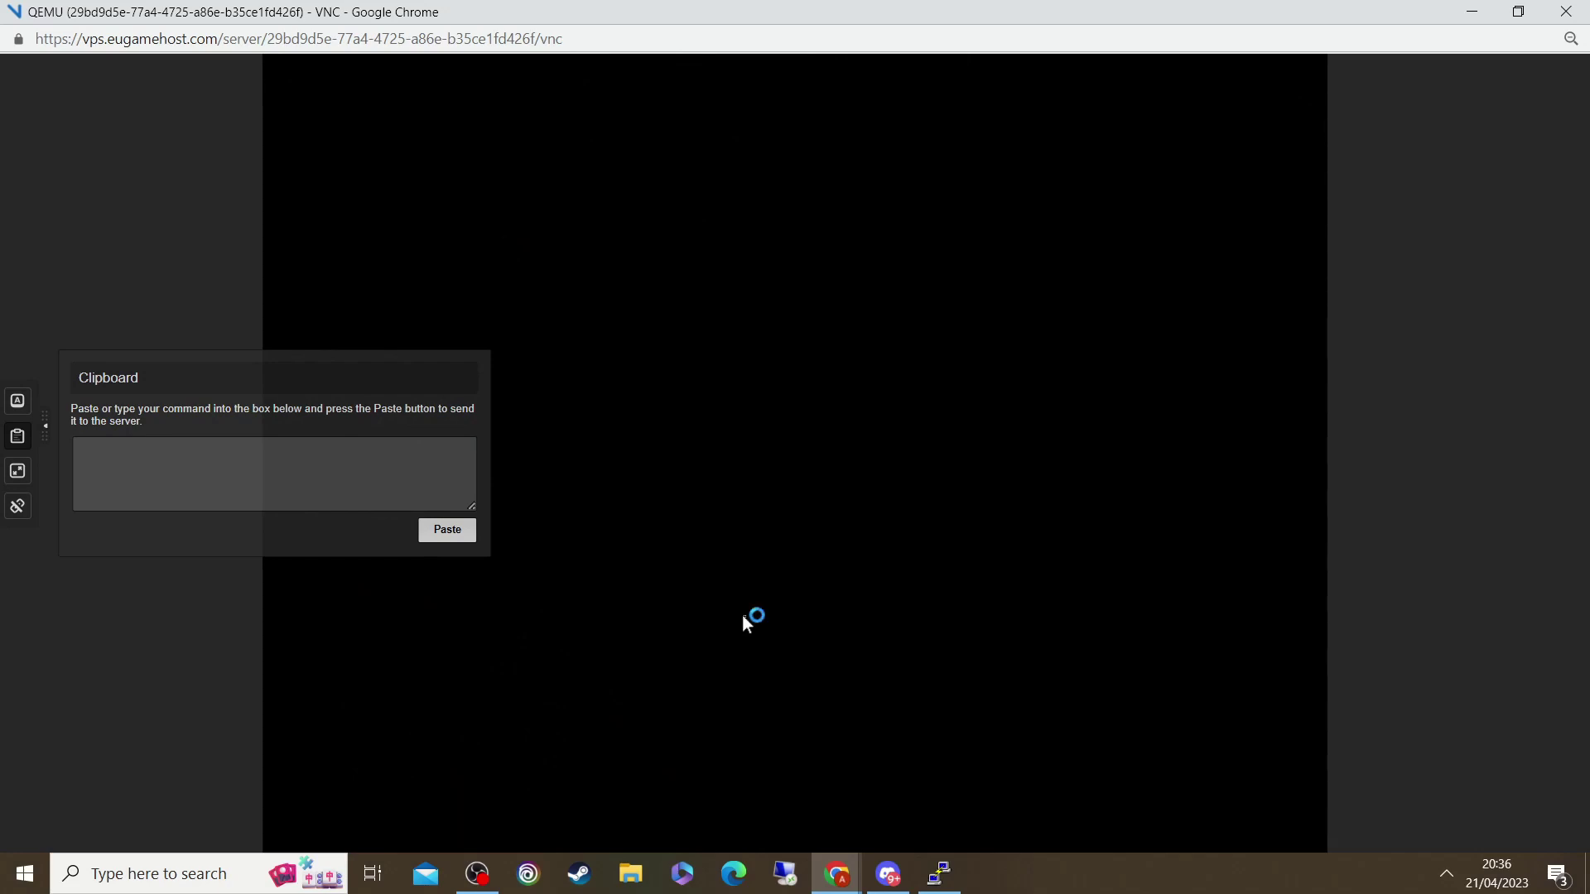
click(397, 472)
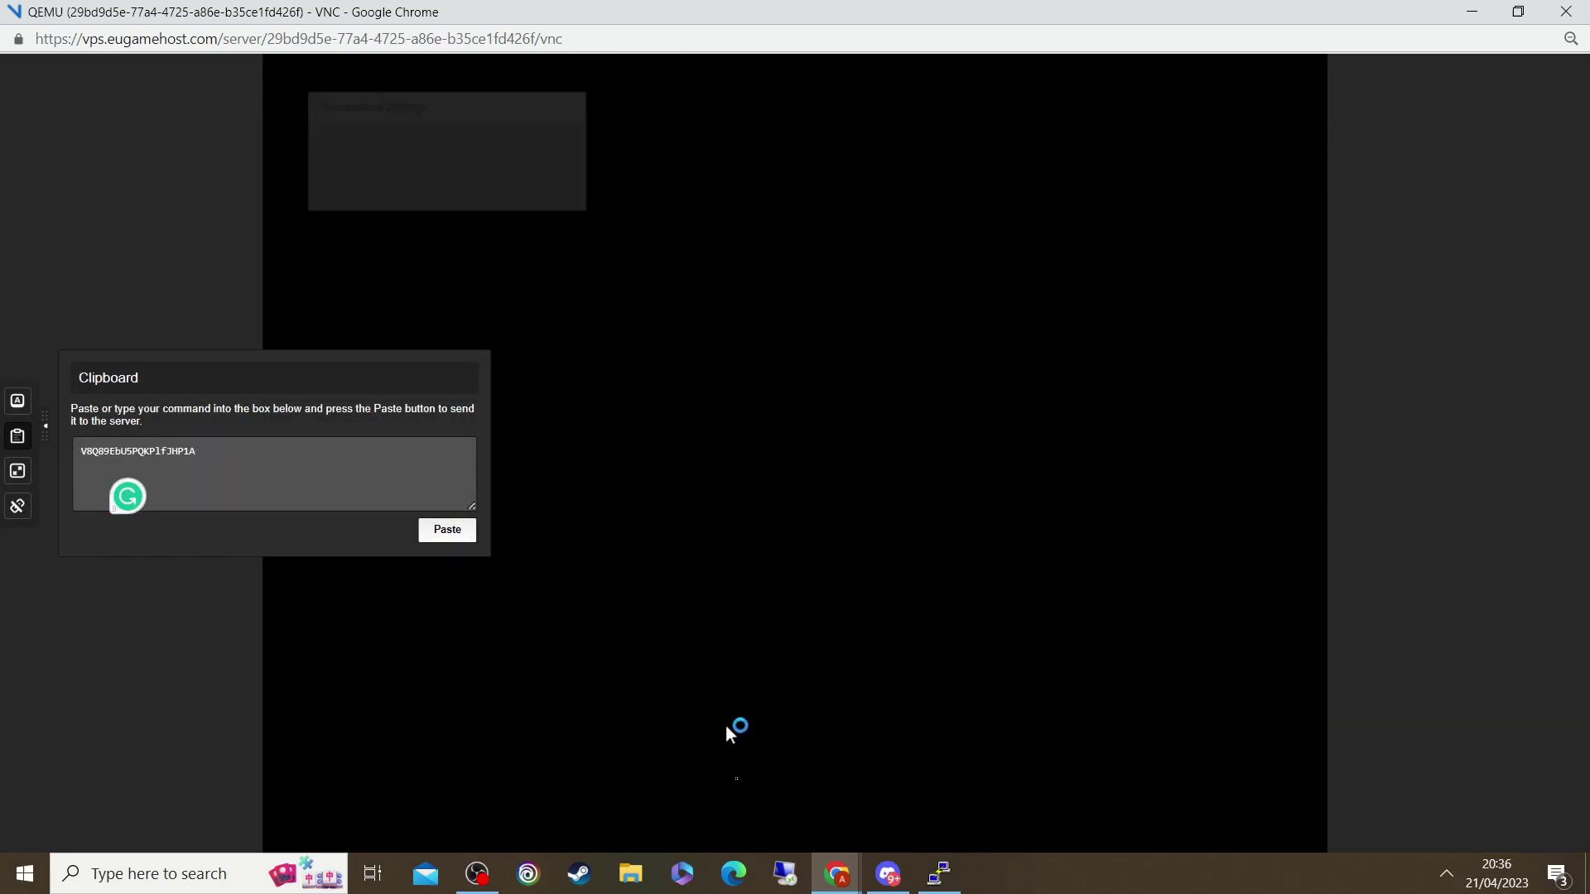
Copy the IPv4 address 95.214.180.16 from the server's Network tab.
mouse_move(831, 881)
click(672, 792)
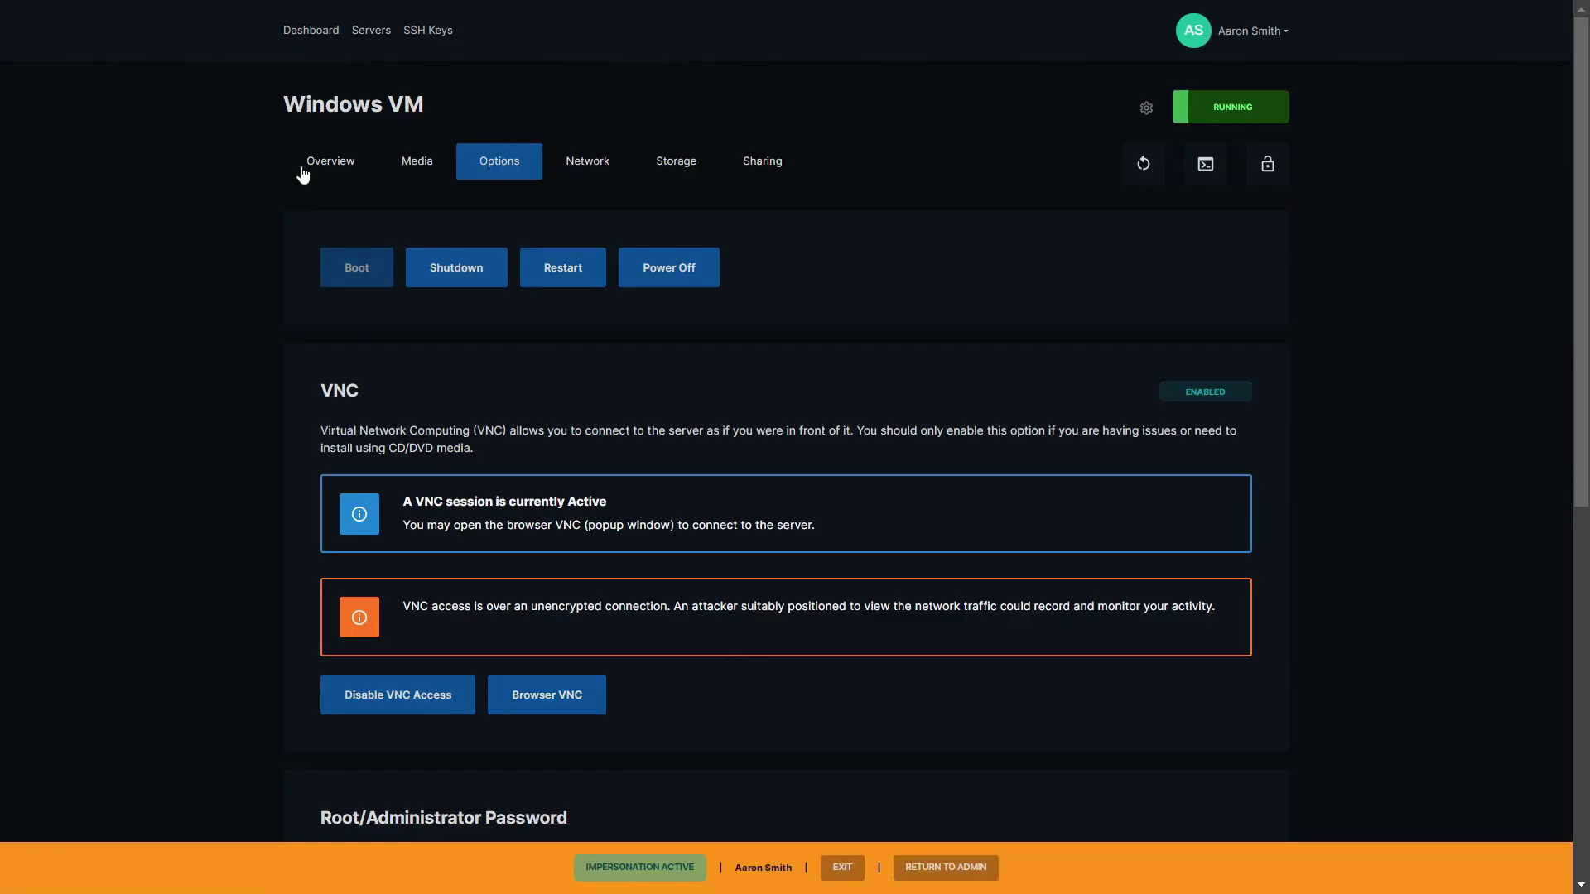
click(583, 170)
double_click(367, 625)
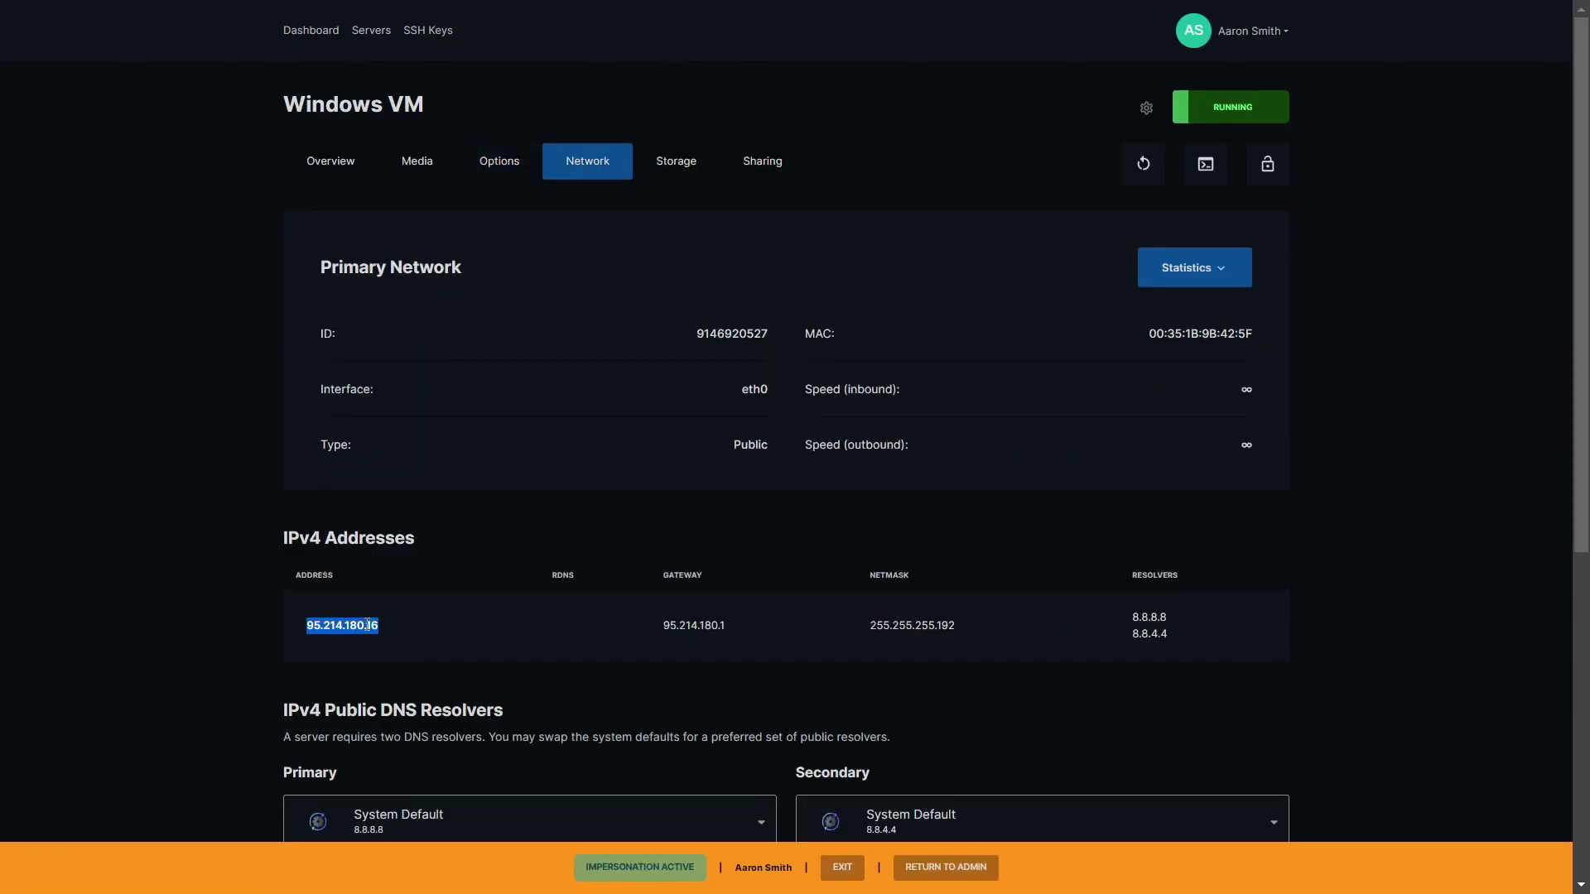
key(F11)
Launch Remote Desktop Connection from the Windows search and leave full screen.
key(super)
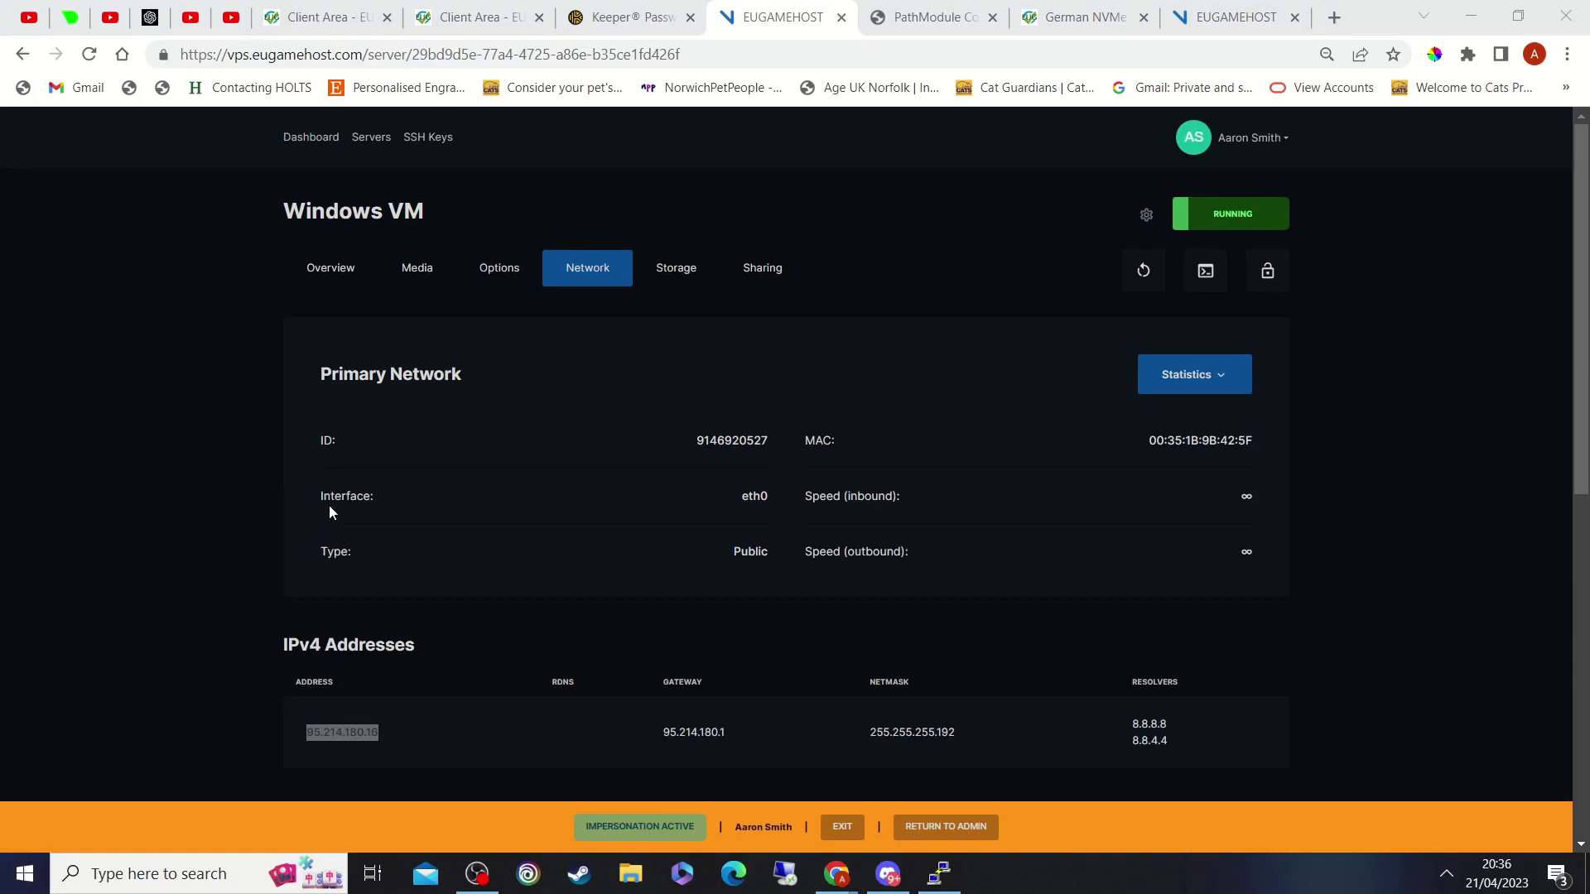
text(re)
click(282, 197)
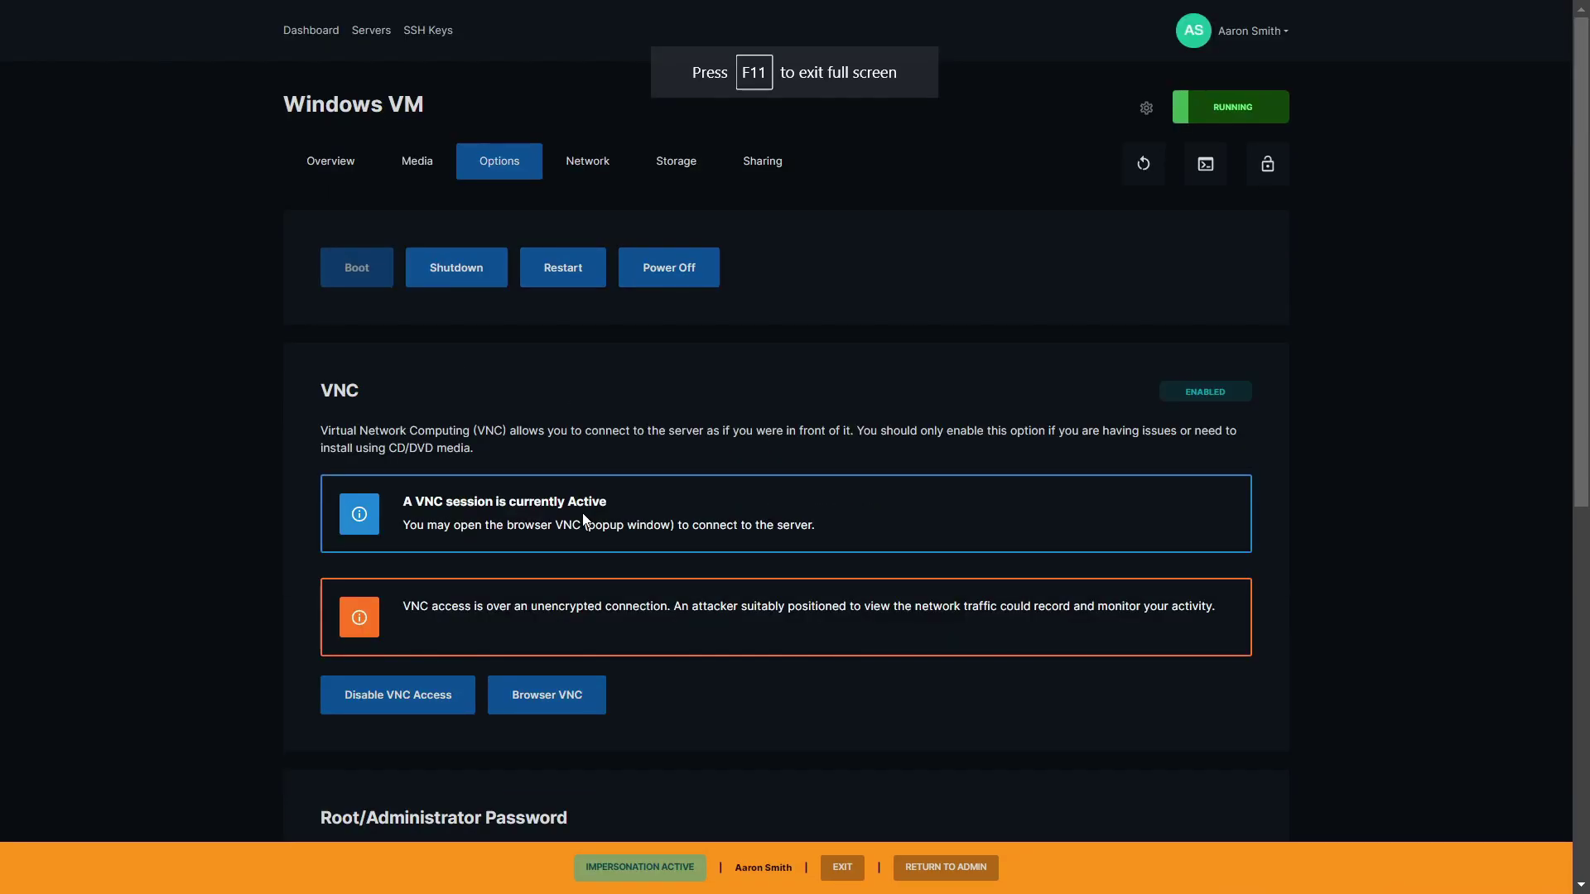
key(F11)
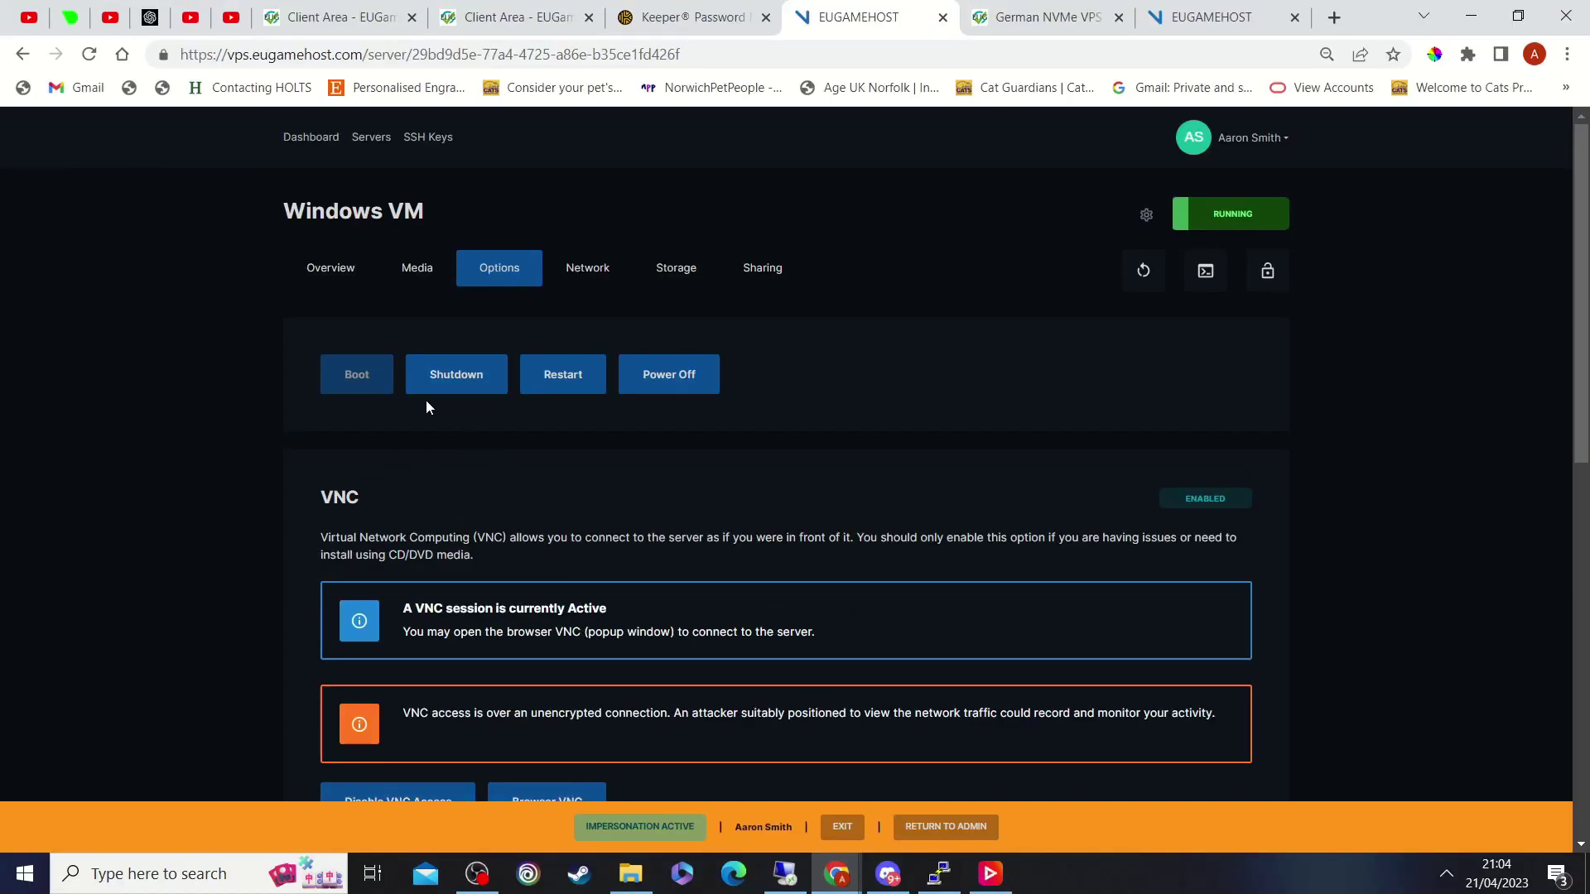
Launch Remote Desktop Connection and connect to 95.214.180.16, reaching the Windows Server 2022 desktop.
click(24, 874)
text(re)
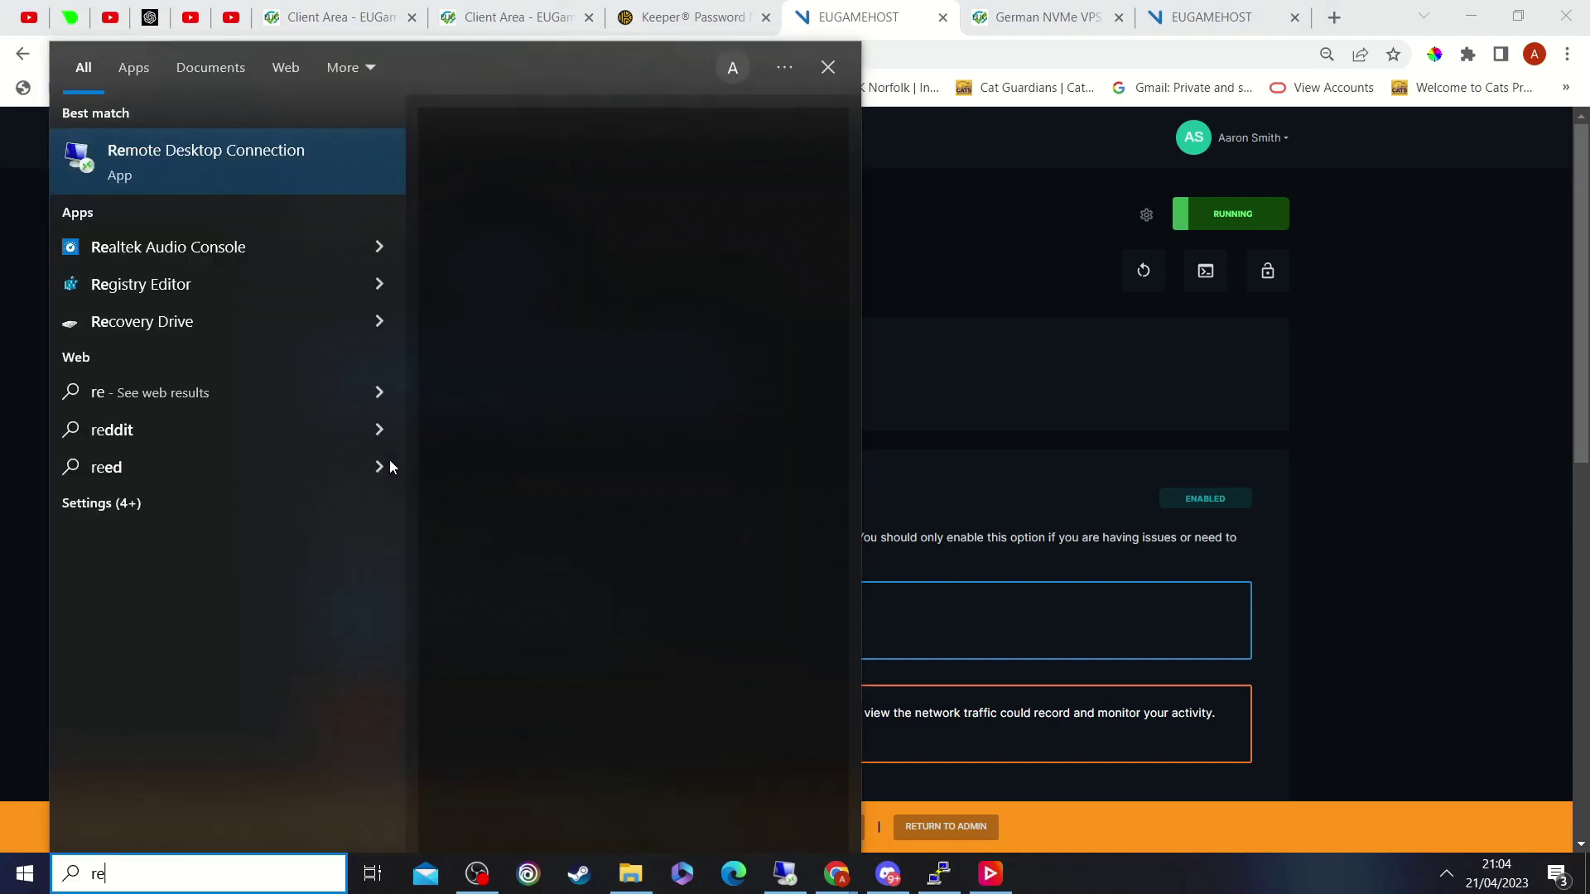
click(260, 177)
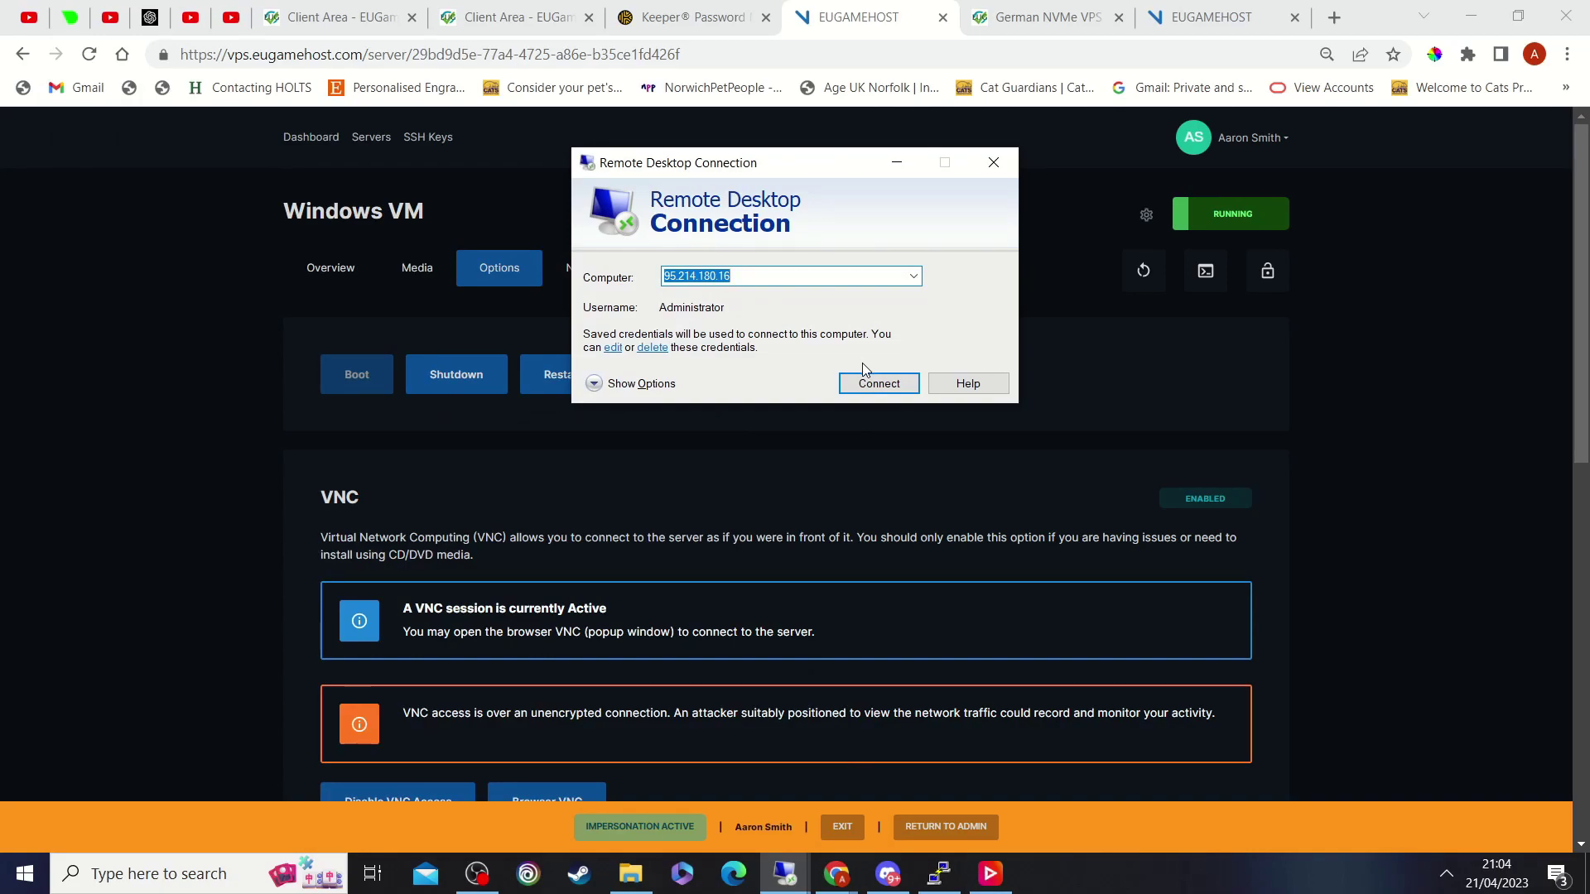
click(867, 386)
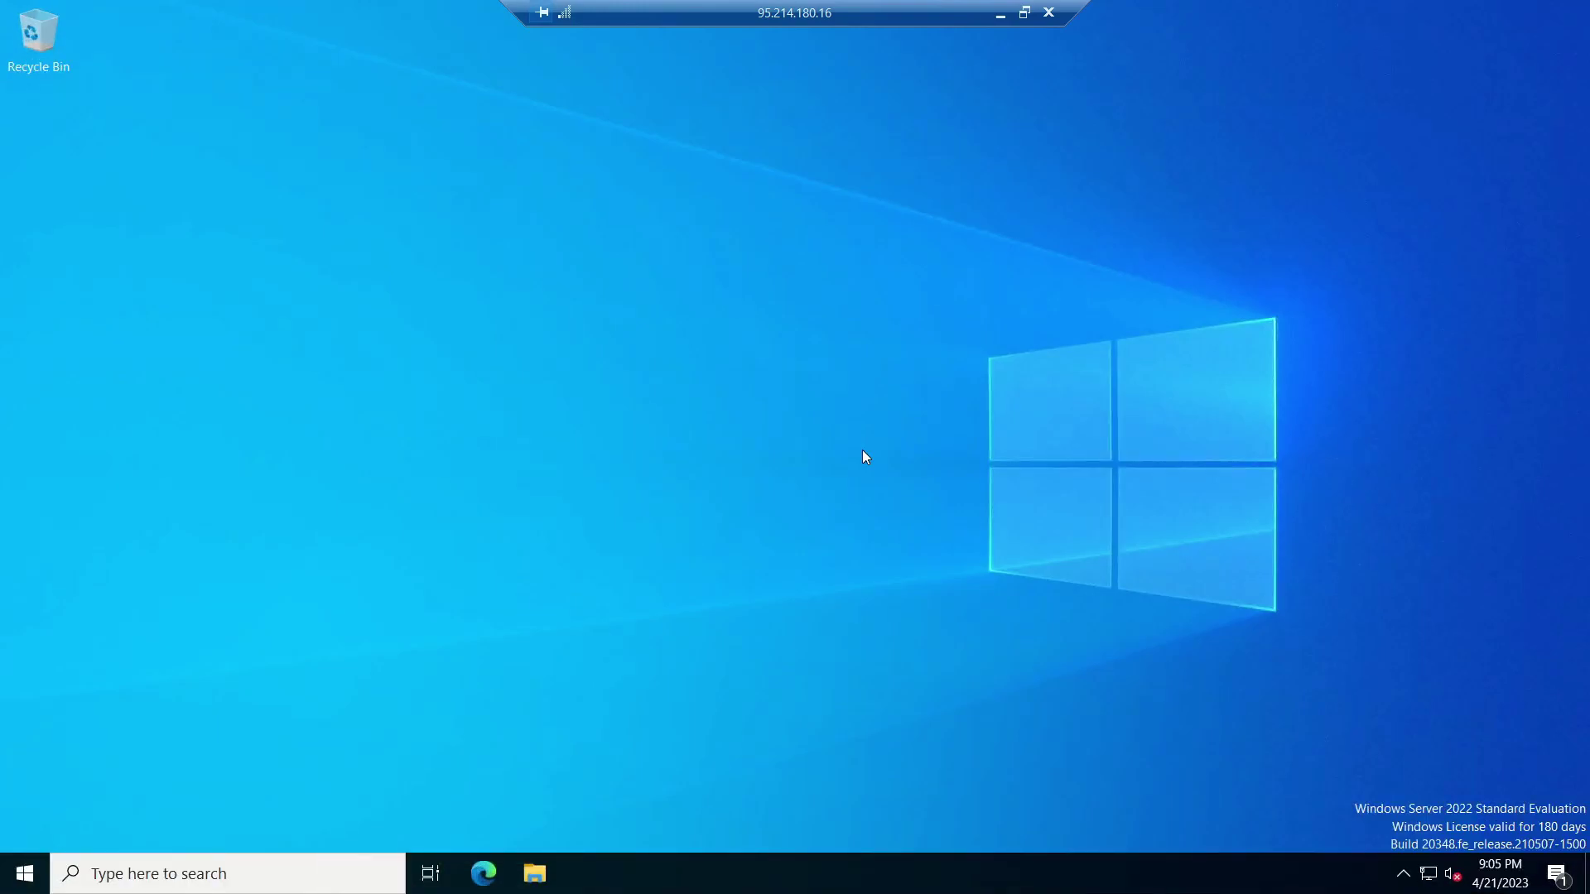
Search 'task' on the remote server and launch Task Manager.
click(31, 887)
text(task)
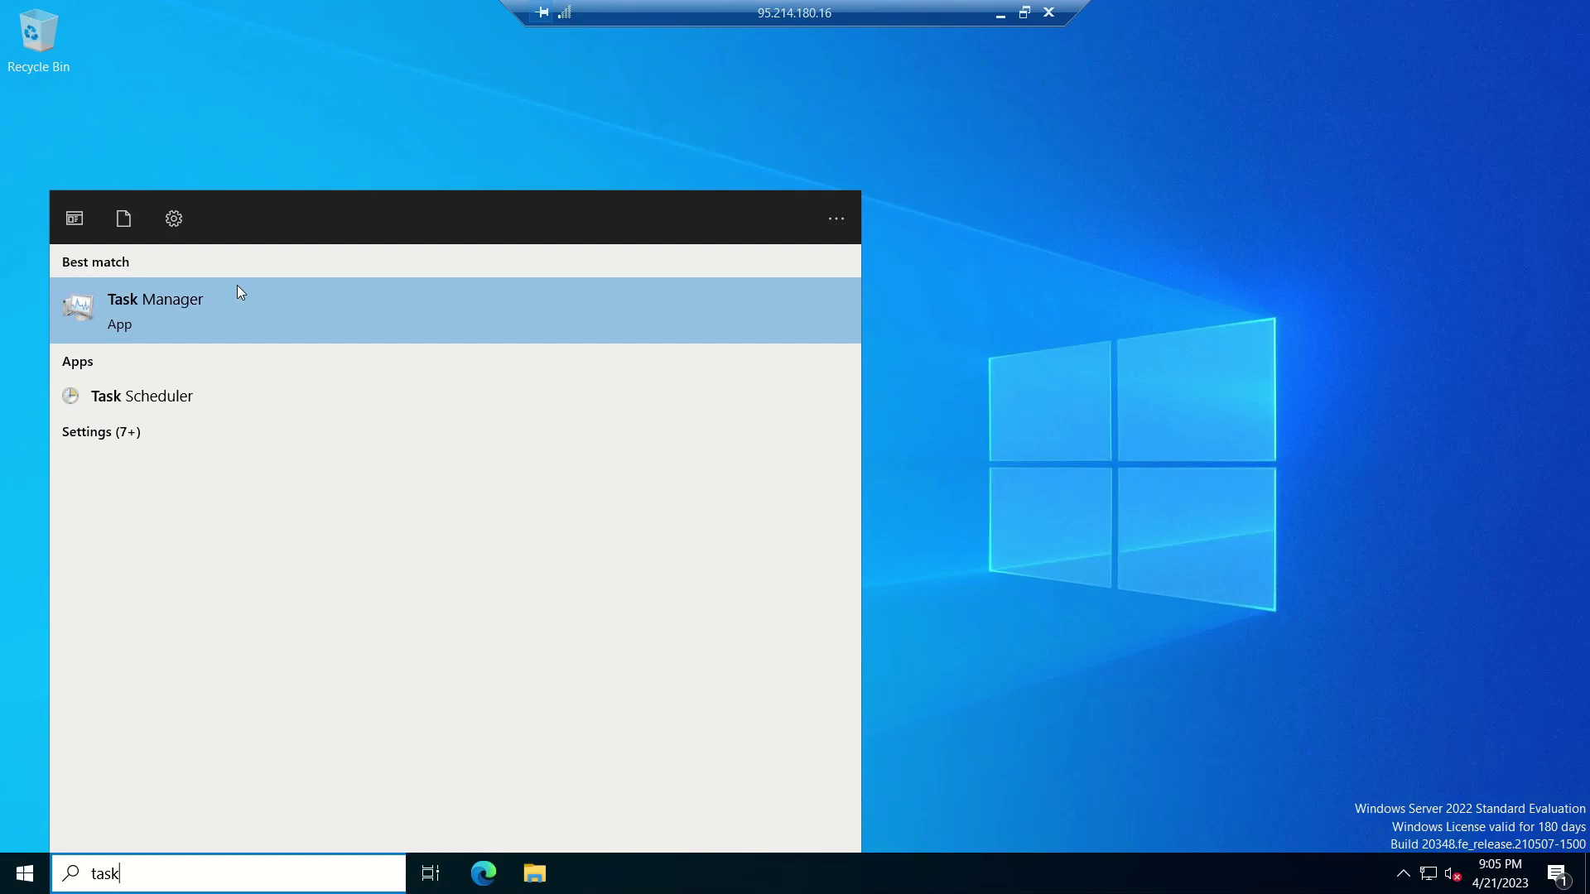
click(207, 319)
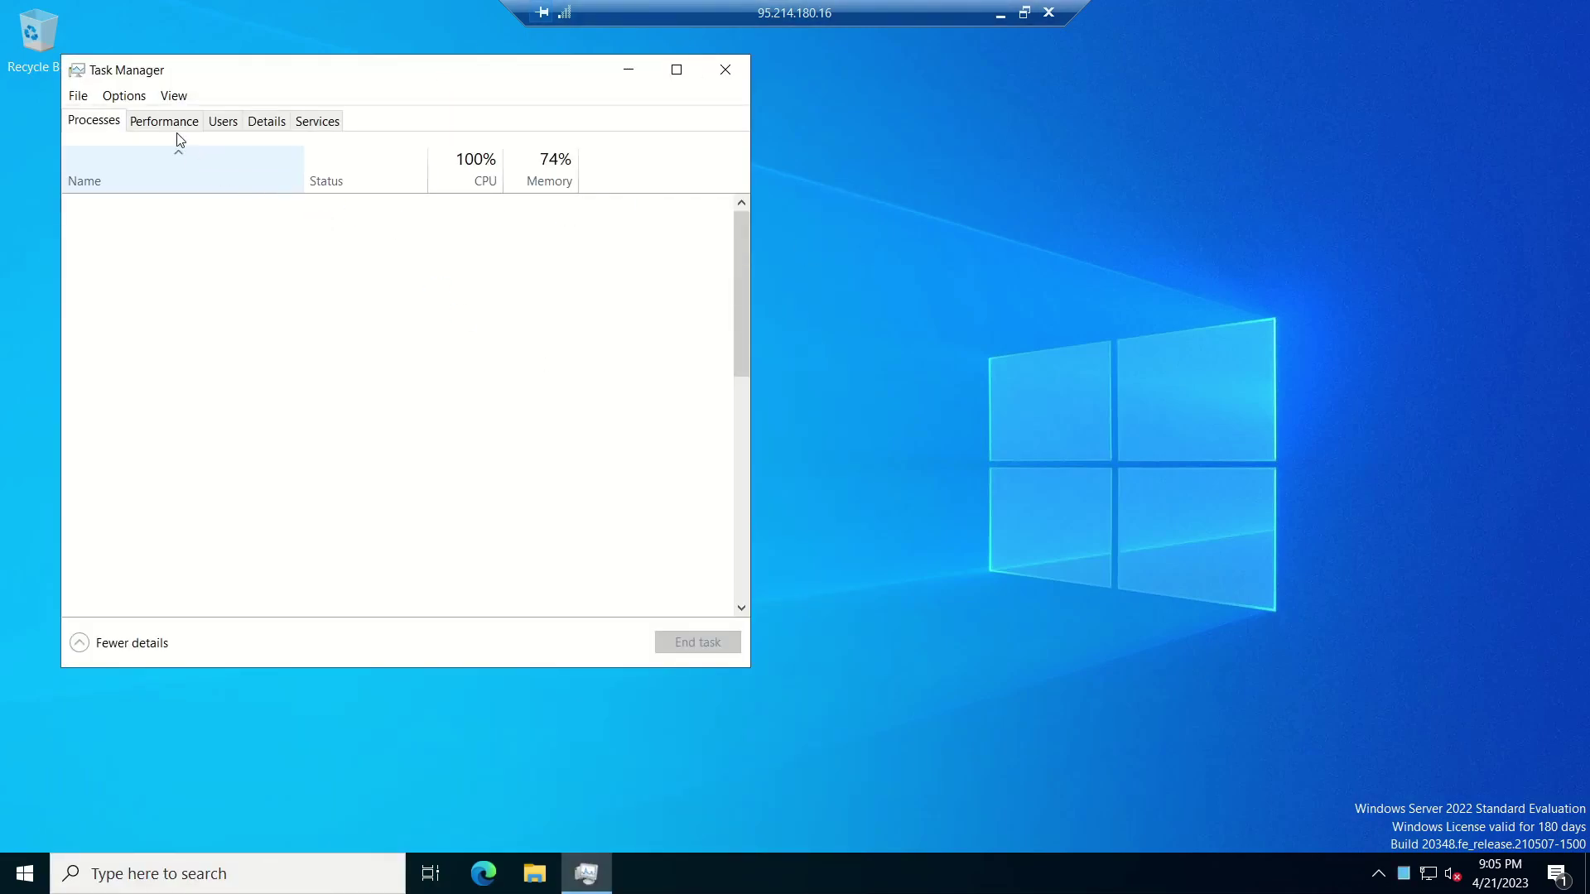
Review the AMD EPYC 7551P CPU usage and 2.0 GB memory use on the Performance tab.
click(170, 124)
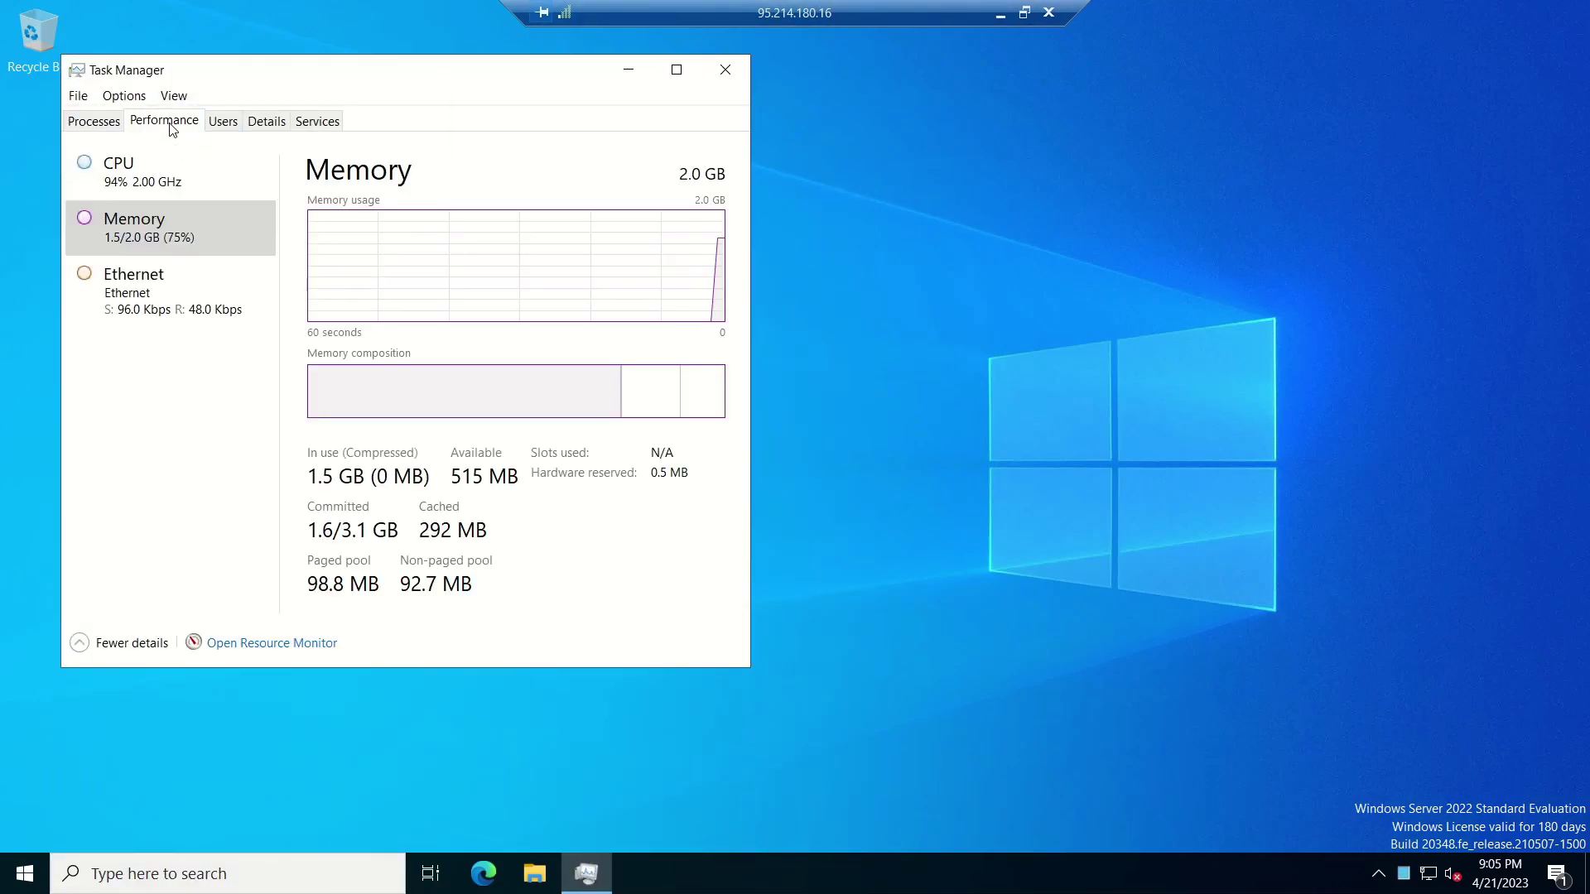
click(195, 195)
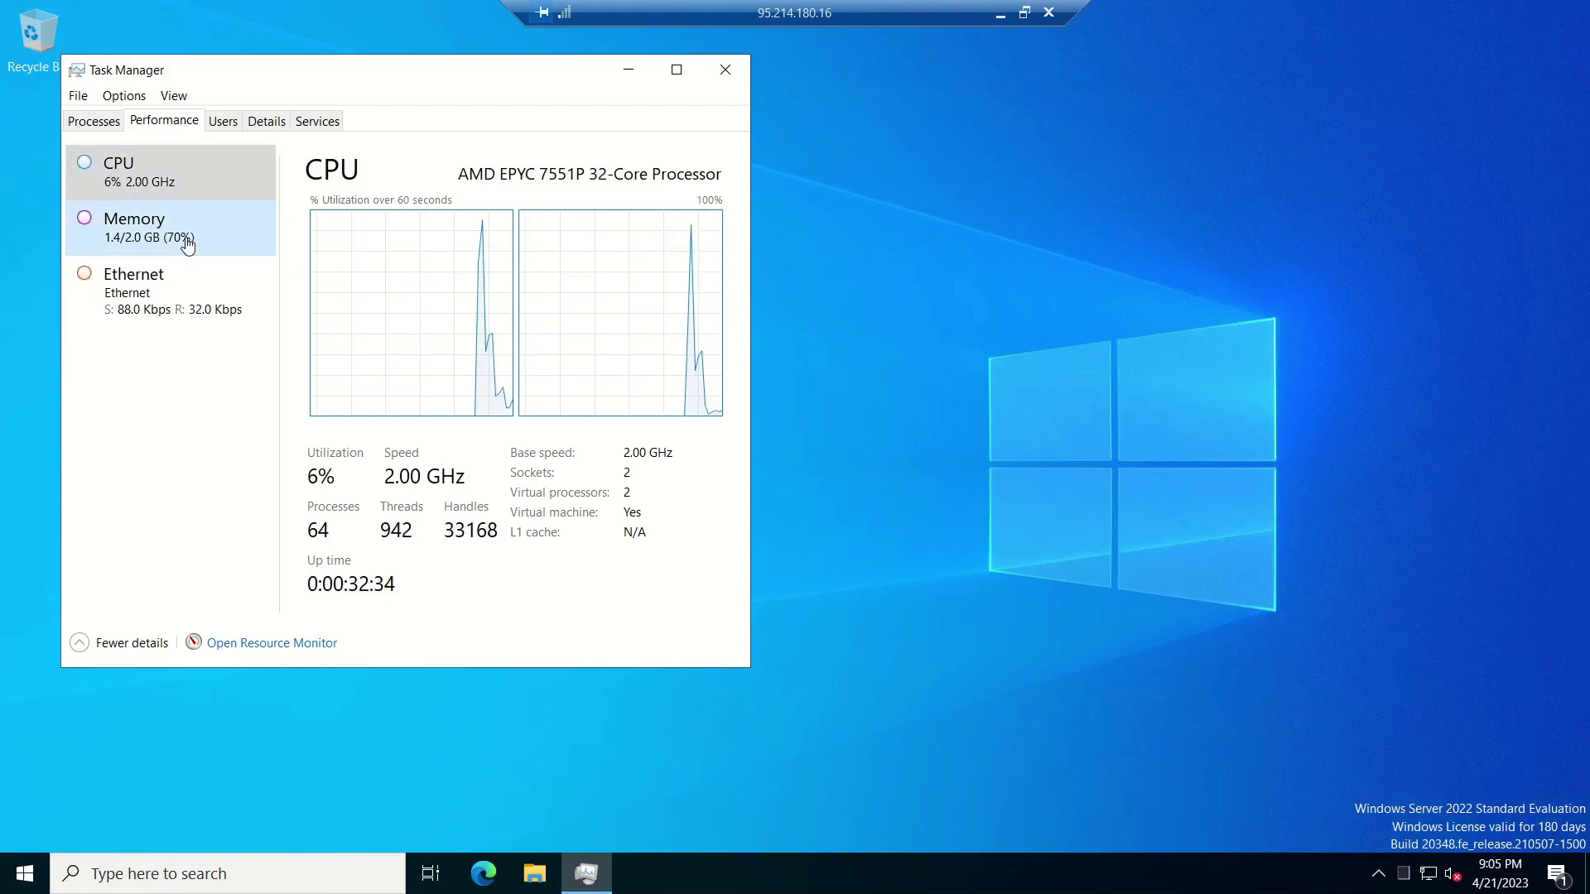
click(252, 236)
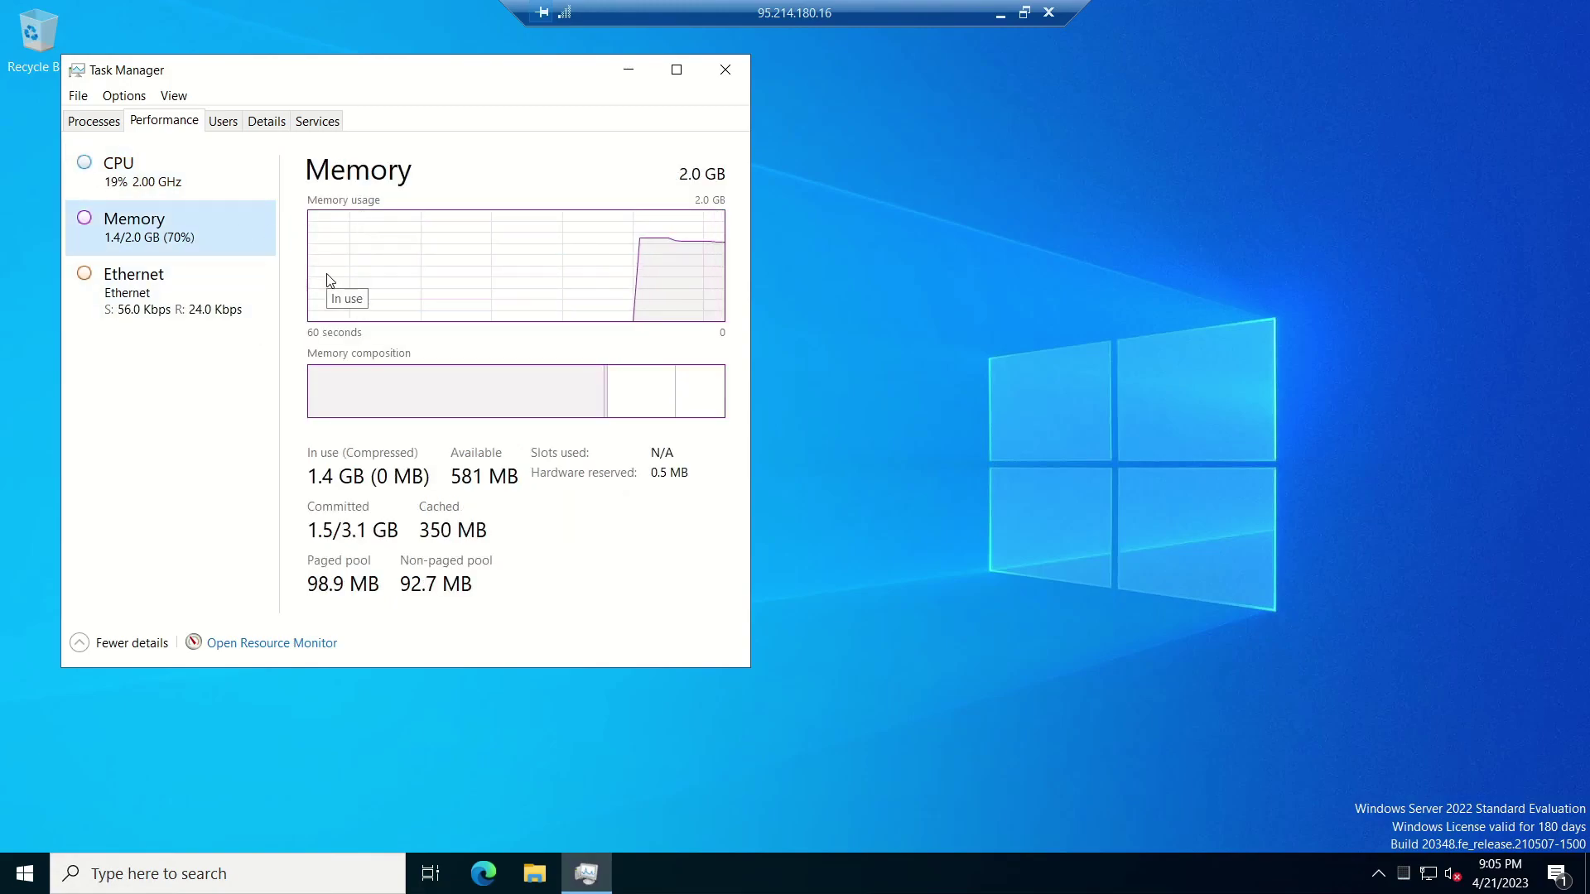
click(191, 193)
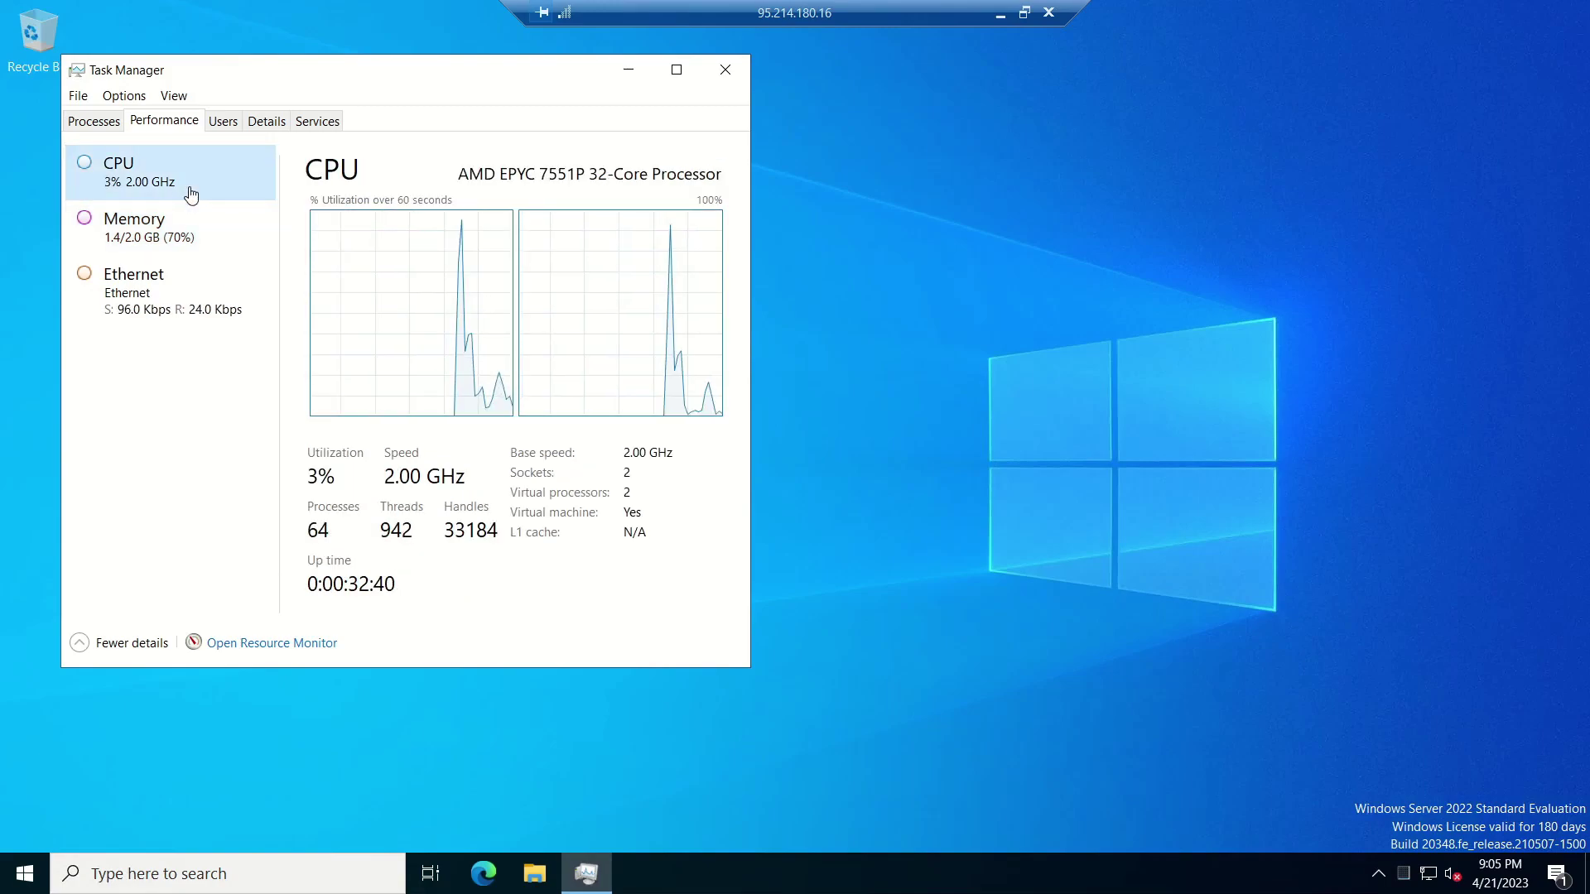